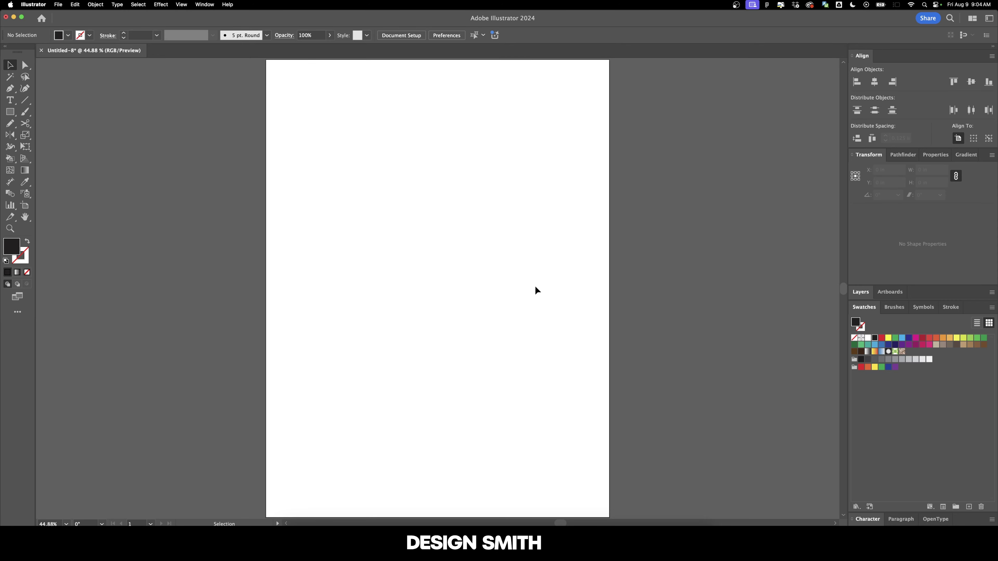
# Place the headline WORLD STANDS STILL on the blank artboard in black Helvetica Neue Condensed Black
pyautogui.press('super+v')
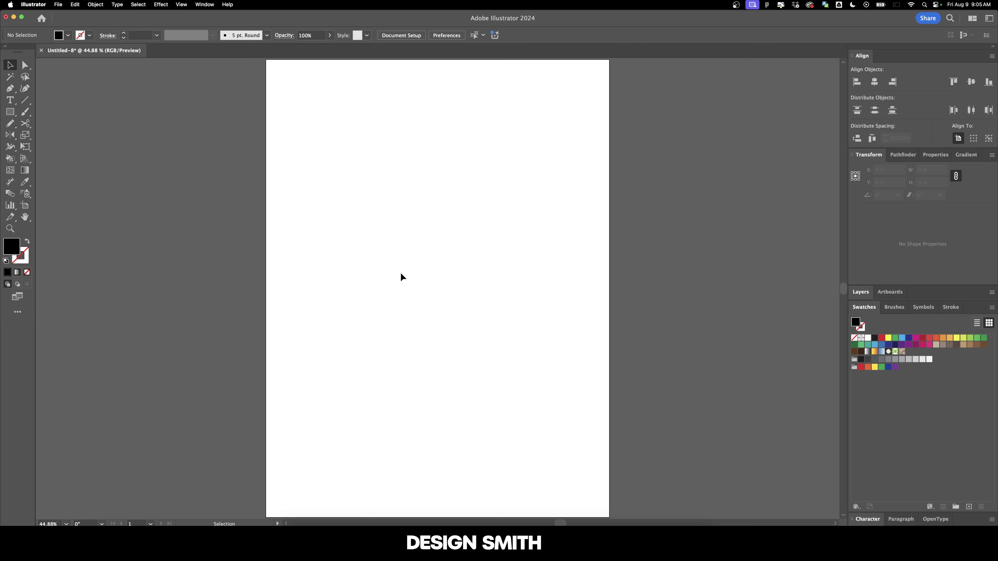
pyautogui.press('super+v')
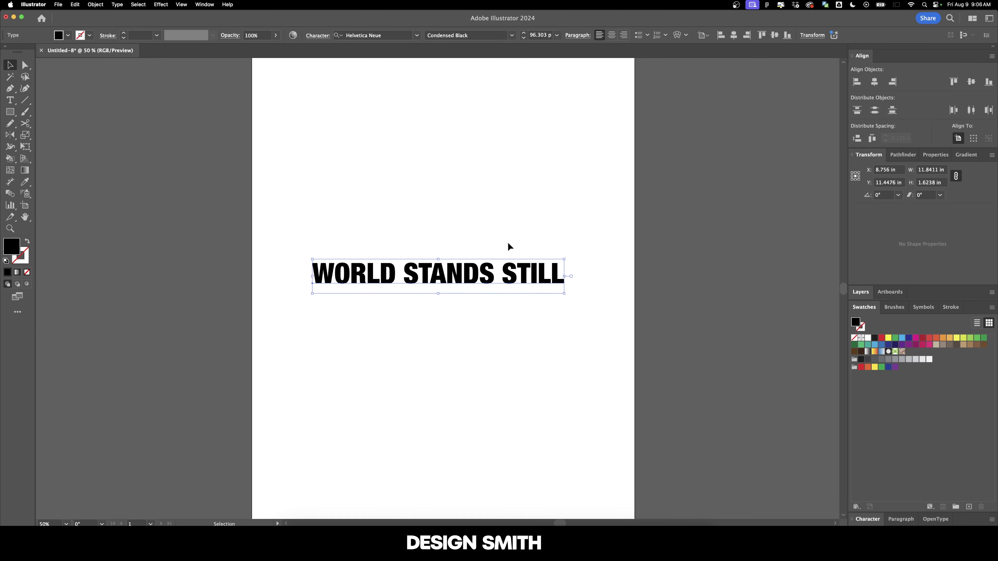
pyautogui.click(508, 244)
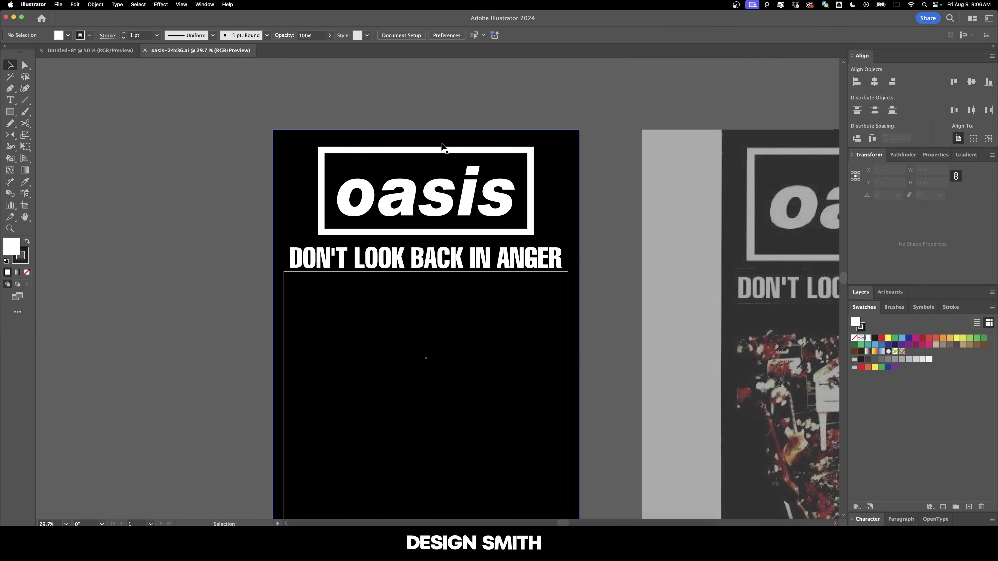
# Copy the white framed oasis logo from oasis-24x36.ai into the untitled poster document
pyautogui.click(441, 148)
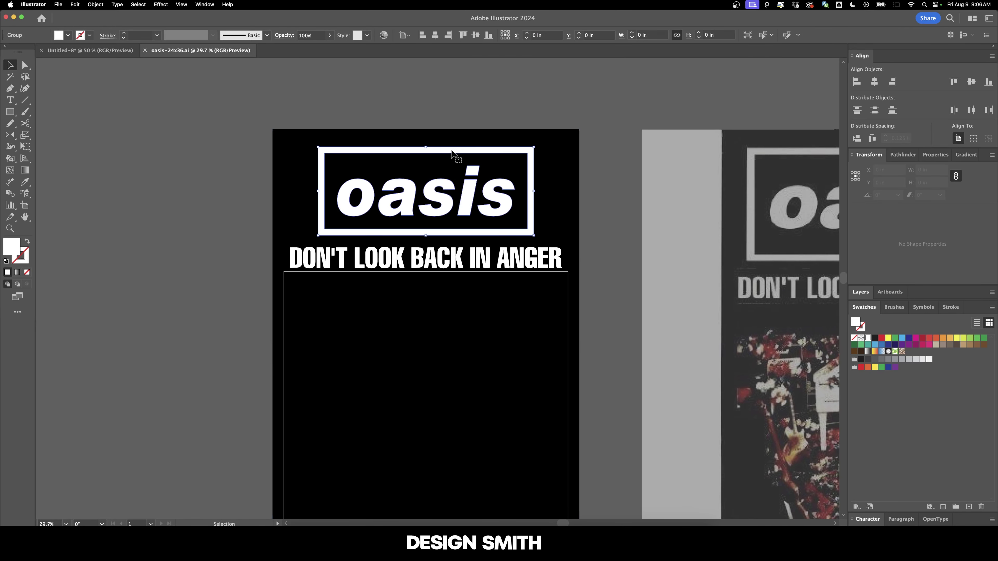
pyautogui.click(115, 49)
pyautogui.hotkey('ctrl', 'v')
pyautogui.press('o')
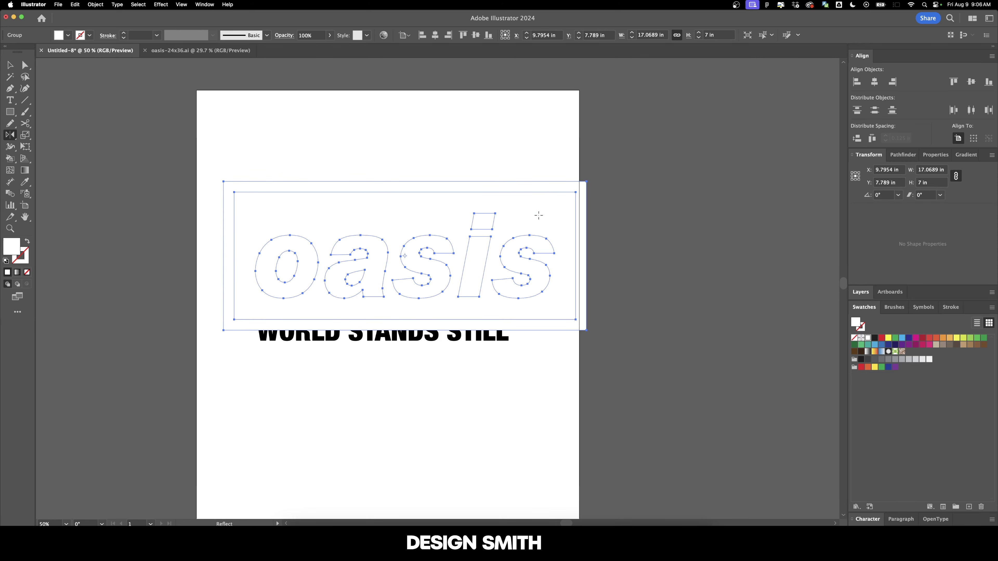
# Colour the pasted oasis logo black by sampling the headline, and scale it down to about 10.6 in wide
pyautogui.press('i')
pyautogui.click(470, 336)
pyautogui.press('v')
pyautogui.moveTo(592, 365); pyautogui.dragTo(515, 285)
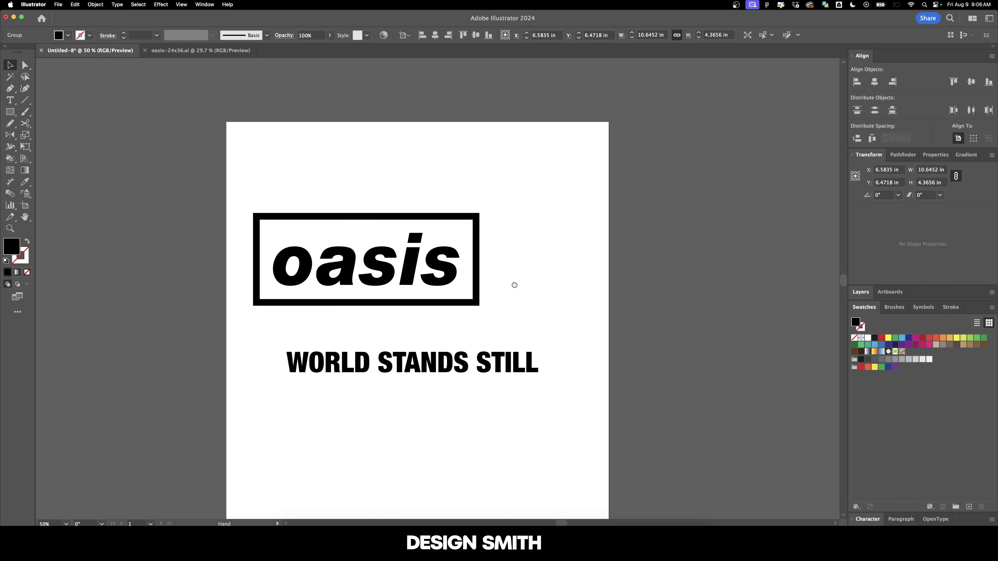
pyautogui.press('super+0')
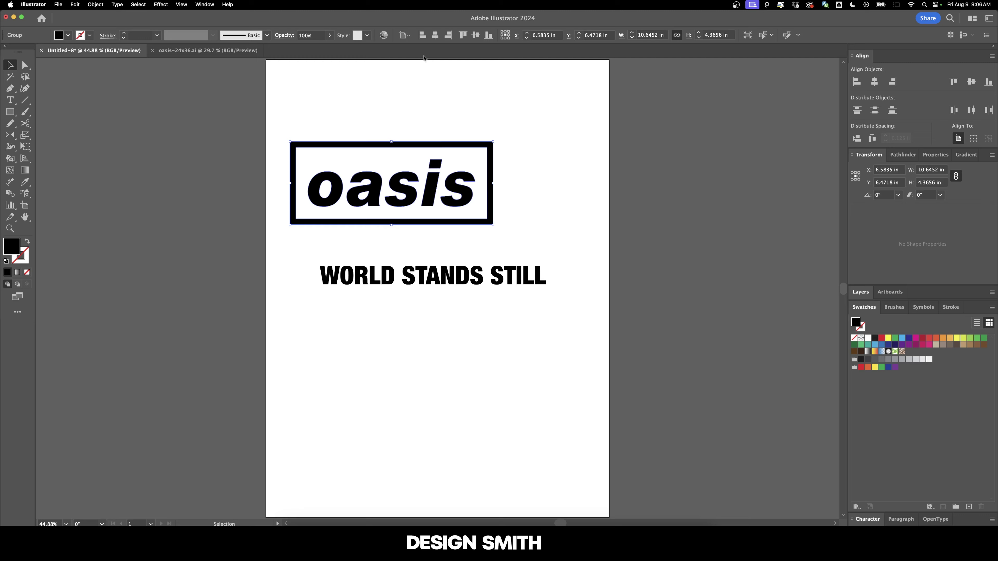
# Centre the oasis logo horizontally on the artboard and set its top edge at Y 1 in
pyautogui.click(434, 36)
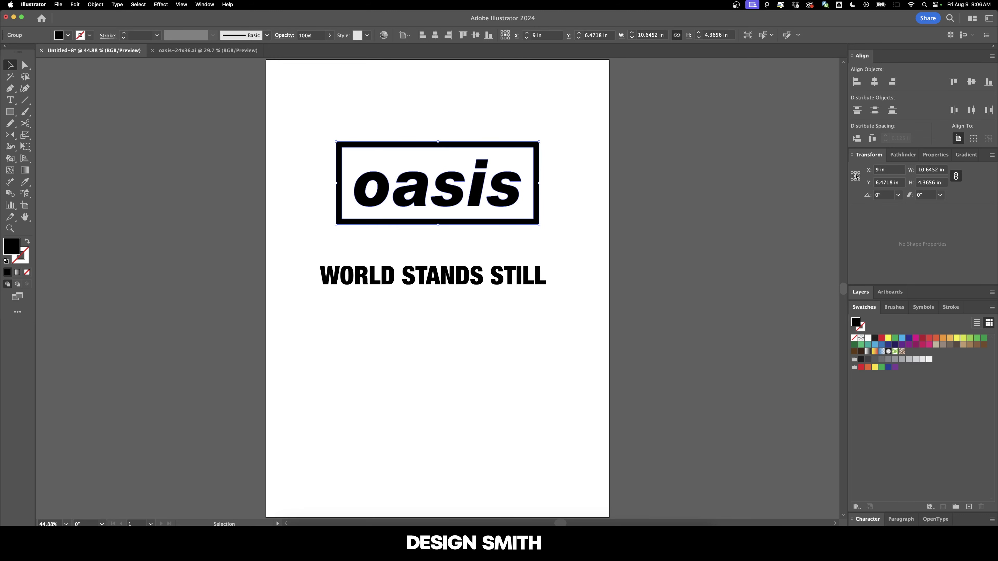
pyautogui.click(855, 172)
pyautogui.click(887, 183)
pyautogui.write('1')
pyautogui.press('Return')
pyautogui.click(214, 184)
# Show the rulers, unlock guides, and place a vertical guide 1 in inside the artboard's left edge
pyautogui.press('super+r')
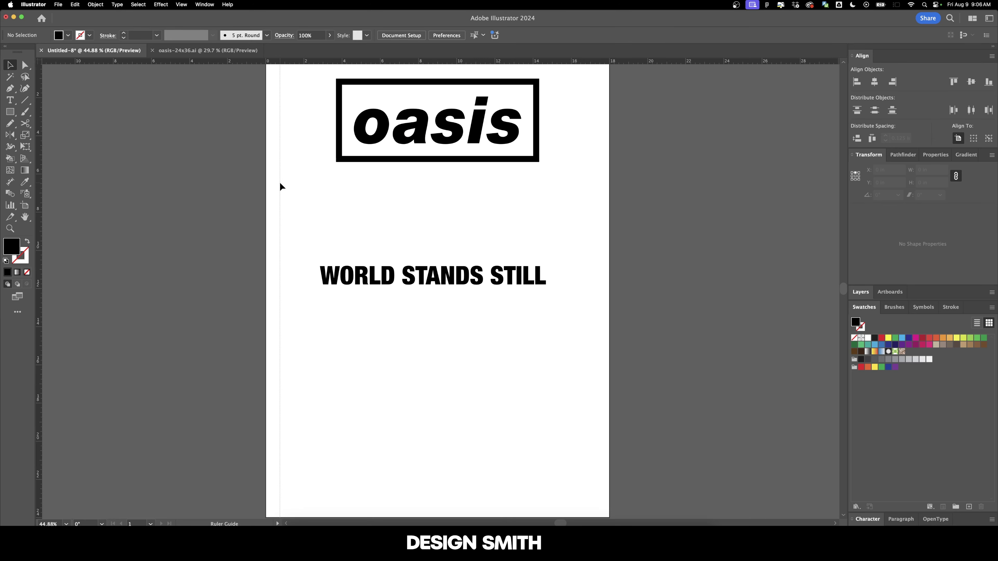
pyautogui.moveTo(280, 183); pyautogui.dragTo(280, 184)
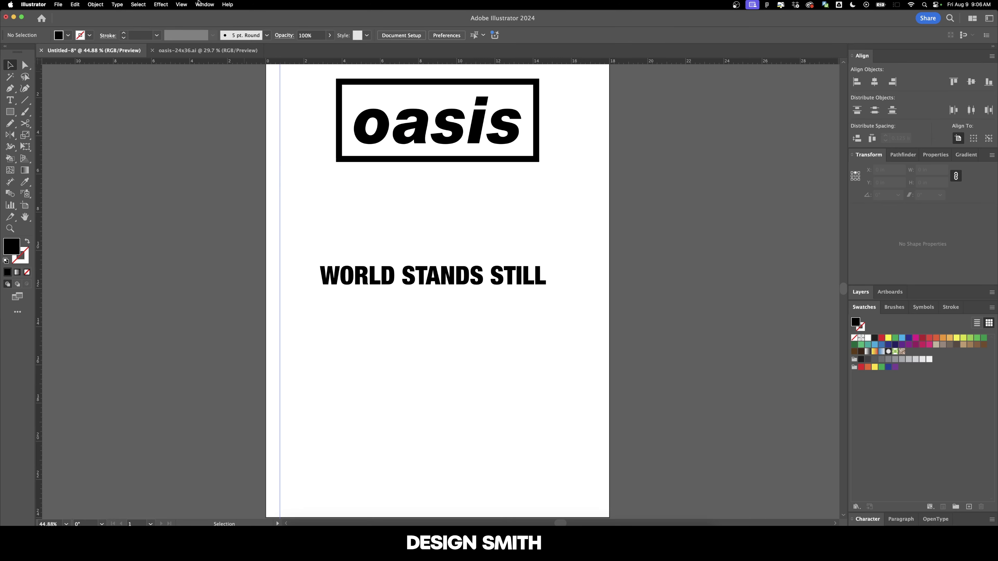
pyautogui.click(181, 4)
pyautogui.moveTo(259, 347)
pyautogui.click(293, 354)
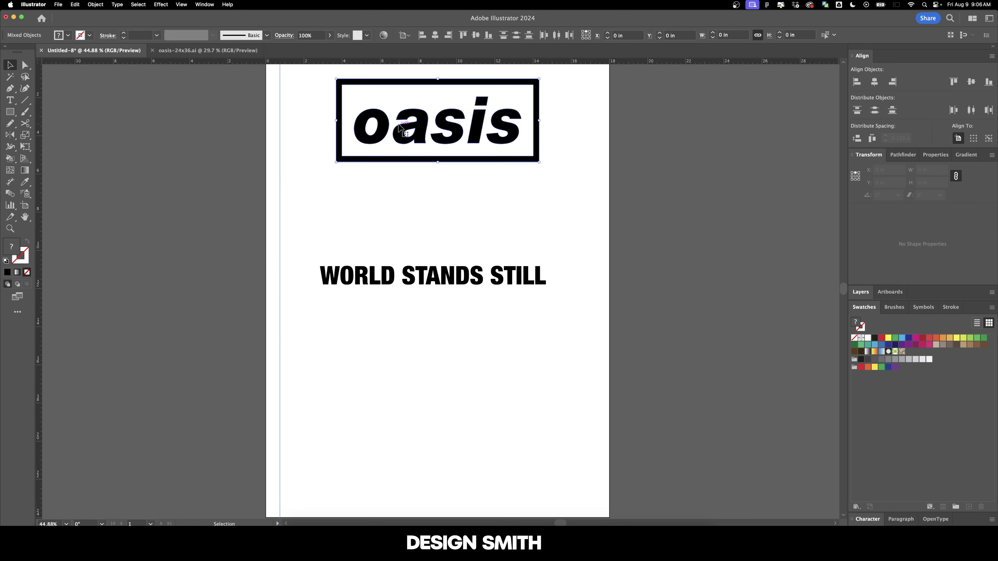
pyautogui.click(546, 36)
pyautogui.write('1')
pyautogui.press('Return')
# Add a horizontal guide 1 in below the artboard's top edge and a vertical guide 1 in inside its right edge
pyautogui.scroll(3, 464, 118)
pyautogui.moveTo(464, 61); pyautogui.dragTo(464, 129)
pyautogui.click(462, 36)
pyautogui.moveTo(38, 194); pyautogui.dragTo(273, 194)
pyautogui.click(448, 35)
pyautogui.press('Return')
pyautogui.write('-1')
pyautogui.press('Tab')
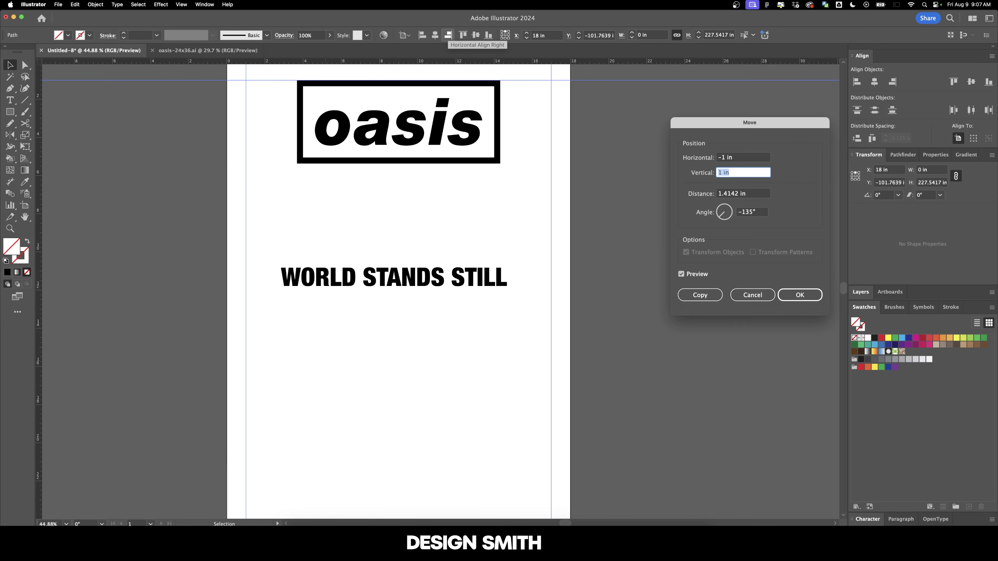
pyautogui.press('Return')
# Add a horizontal guide 1 in above the artboard's bottom edge and lock all guides
pyautogui.moveTo(463, 60); pyautogui.dragTo(463, 289)
pyautogui.click(181, 4)
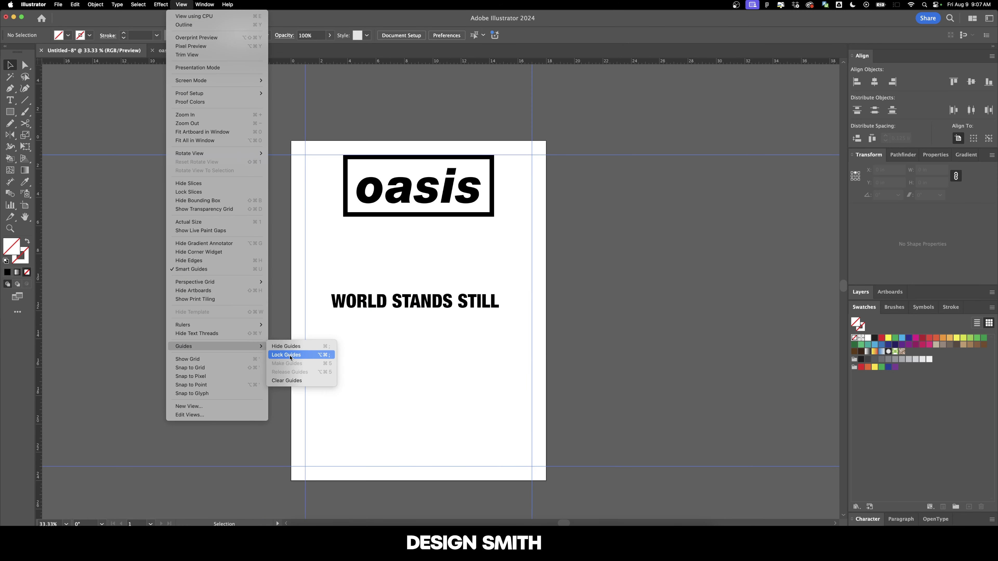
pyautogui.click(290, 355)
# Resize the oasis logo proportionally from its top centre to a width of 10 in
pyautogui.scroll(2, 350, 370)
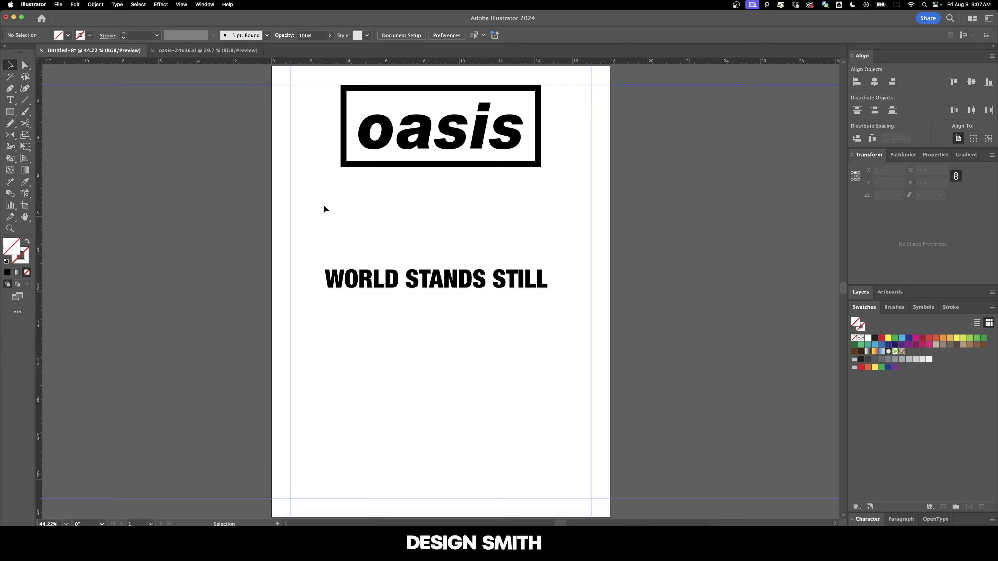
pyautogui.scroll(1, 323, 204)
pyautogui.click(452, 186)
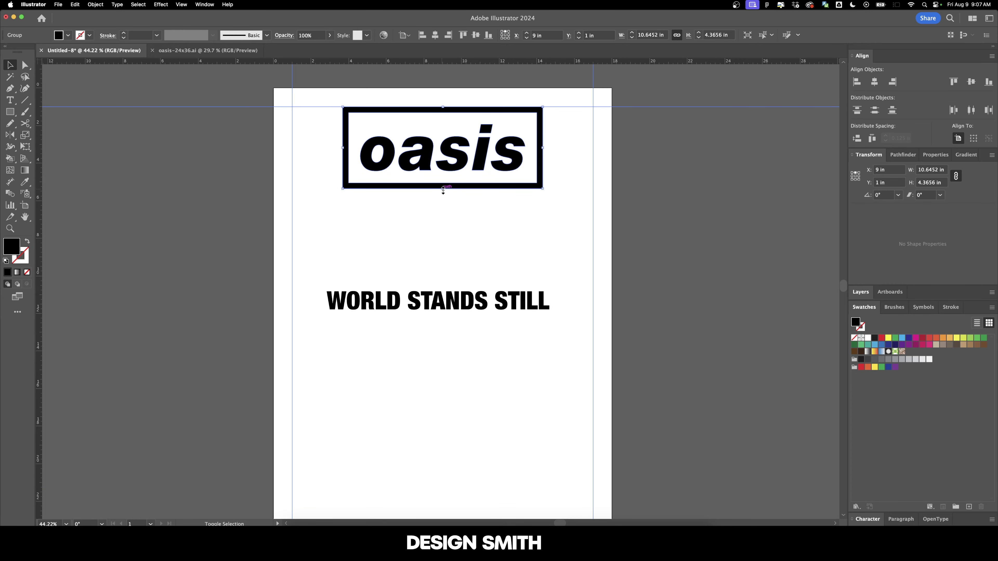
pyautogui.moveTo(442, 189); pyautogui.dragTo(444, 233)
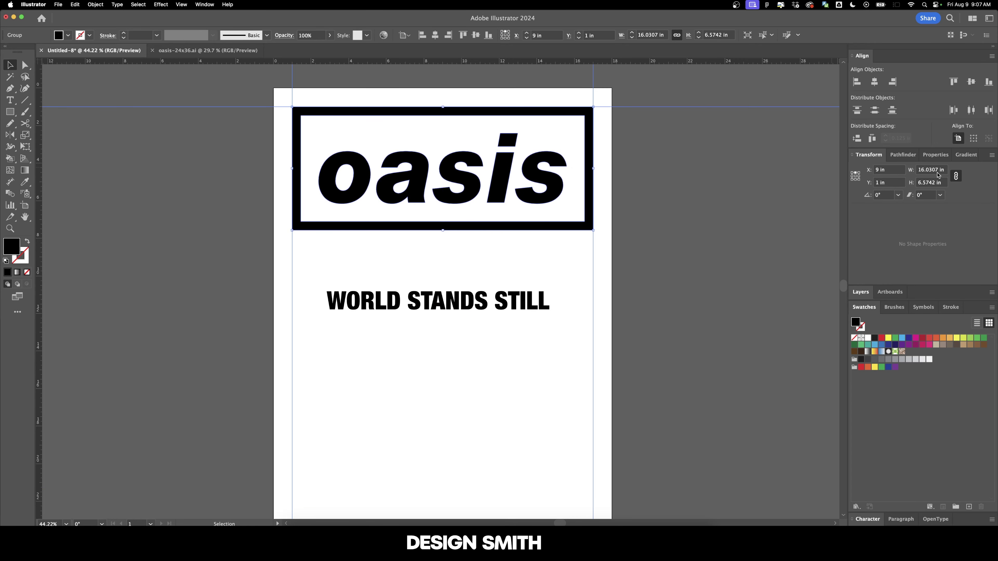
pyautogui.scroll(-2, 937, 170)
pyautogui.scroll(-2, 937, 170)
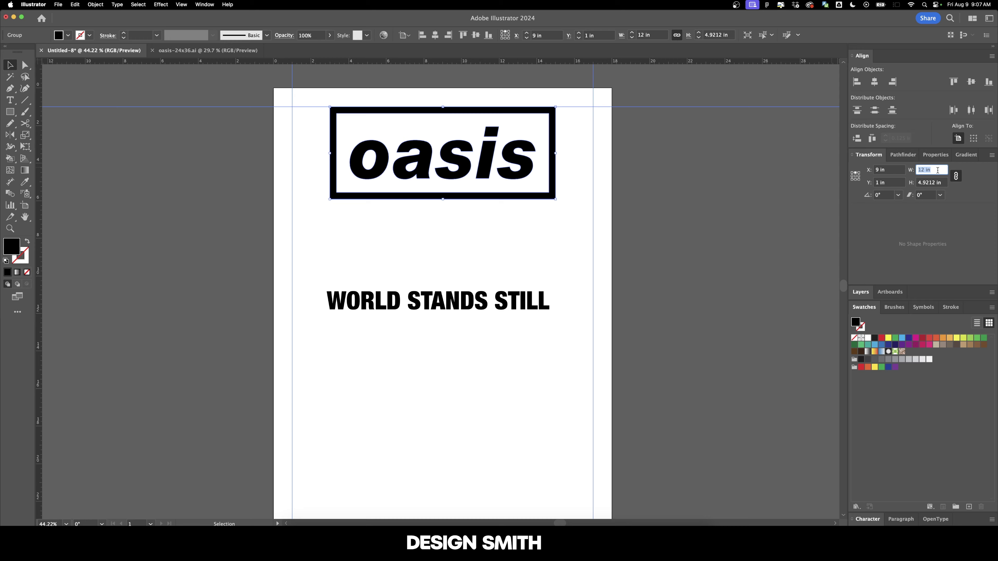
pyautogui.write('10')
pyautogui.press('Return')
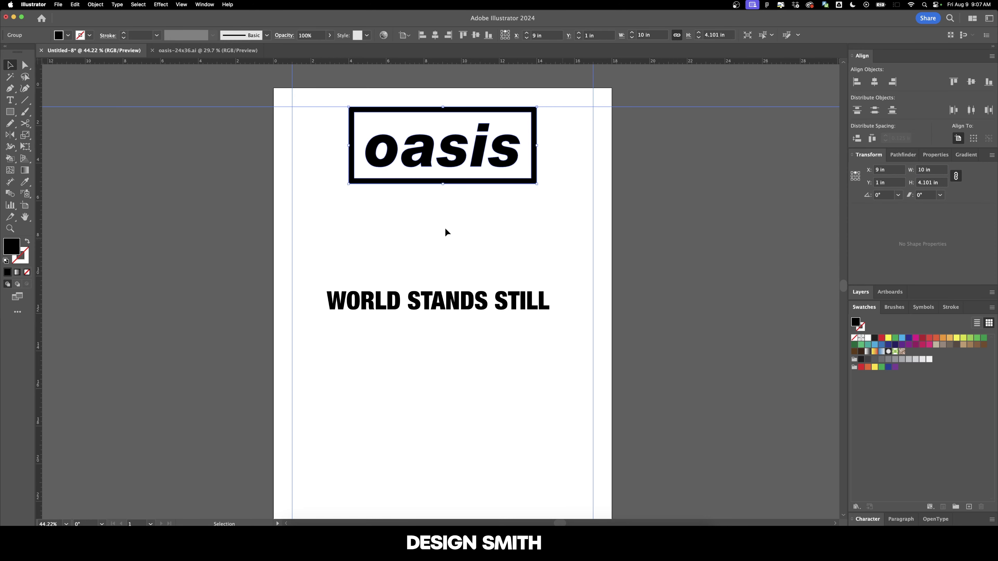
pyautogui.click(445, 232)
# Set the kerning of the WORLD STANDS STILL headline to Optical
pyautogui.moveTo(439, 238); pyautogui.dragTo(454, 263)
pyautogui.click(487, 325)
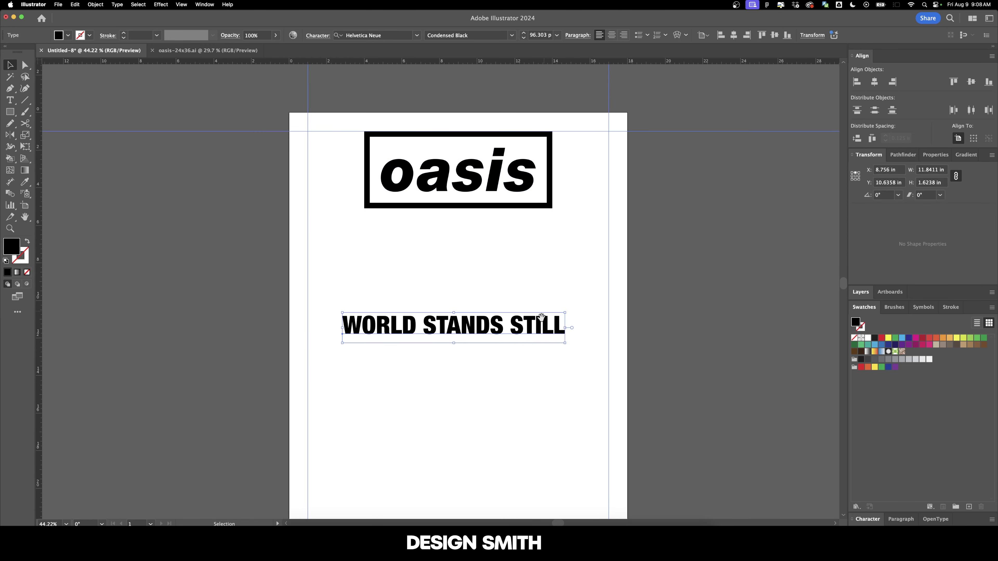
pyautogui.press('super+equal')
pyautogui.press('super+t')
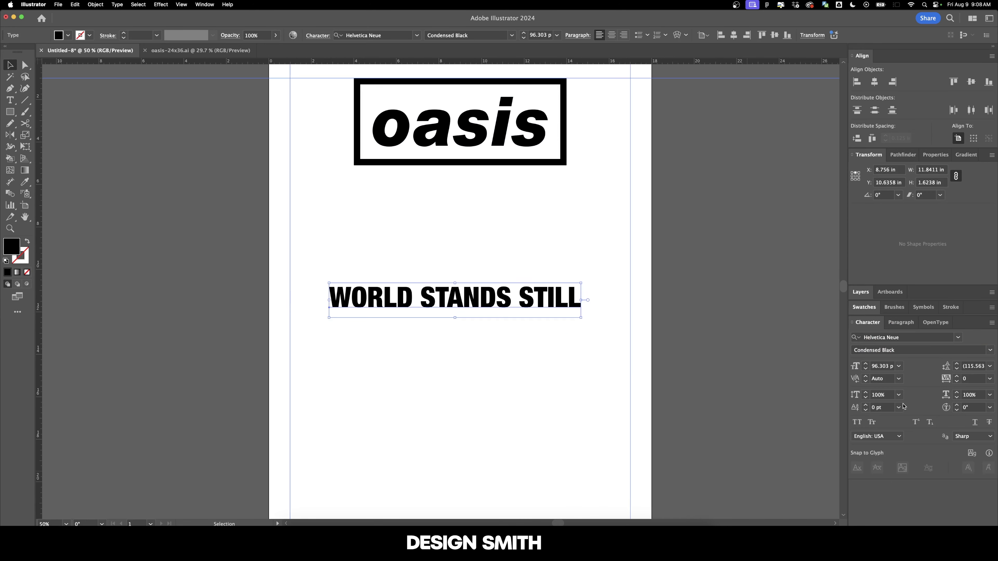
pyautogui.click(899, 379)
pyautogui.click(915, 200)
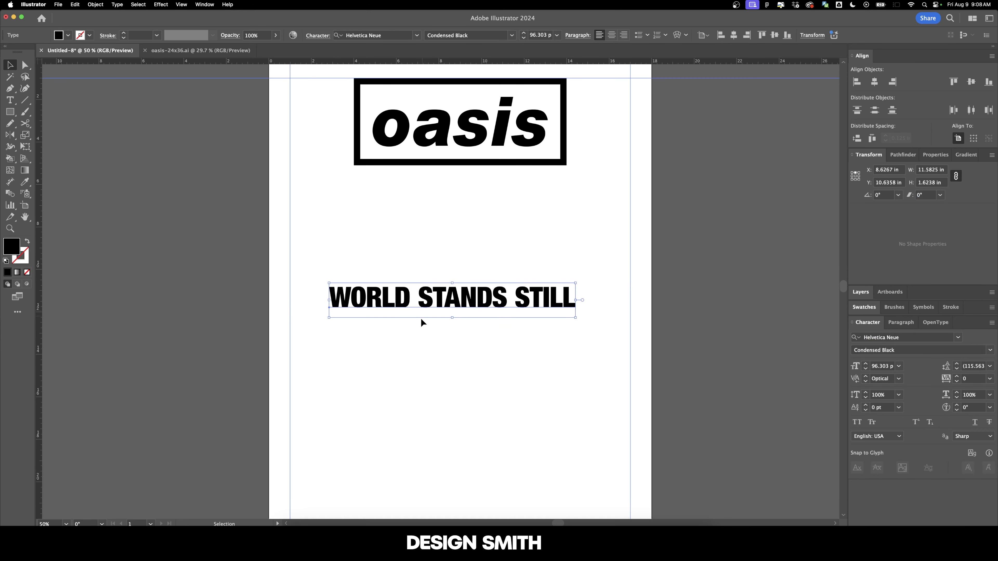
# Kern the headline manually letter pair by letter pair, entering individual values such as -30
pyautogui.doubleClick(429, 294)
pyautogui.press('Home')
pyautogui.press('Right')
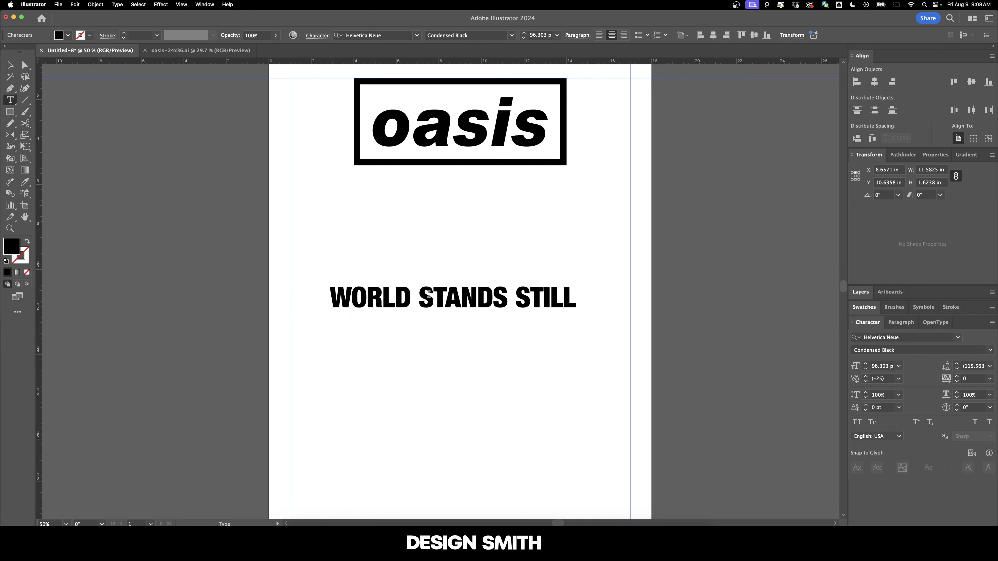
pyautogui.click(888, 379)
pyautogui.write('-10')
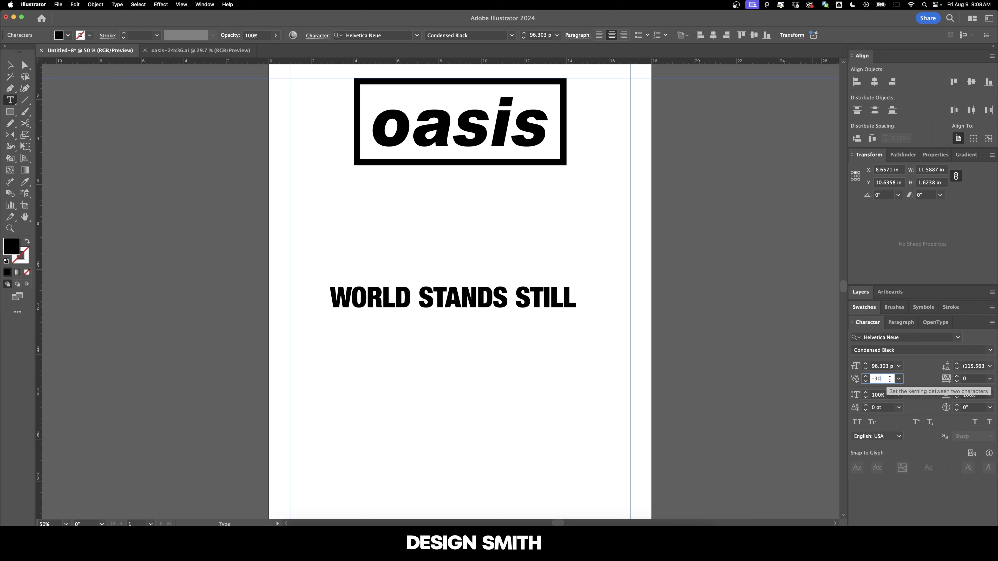
pyautogui.press('Return')
pyautogui.press('Right')
pyautogui.press('Right')
pyautogui.press('Right')
pyautogui.press('Right')
pyautogui.press('Right')
pyautogui.press('Right')
pyautogui.press('Right')
pyautogui.press('Right')
pyautogui.press('Right')
pyautogui.press('Right')
pyautogui.press('Right')
pyautogui.press('Right')
pyautogui.press('Right')
pyautogui.press('Right')
pyautogui.press('Right')
pyautogui.press('Right')
pyautogui.press('Right')
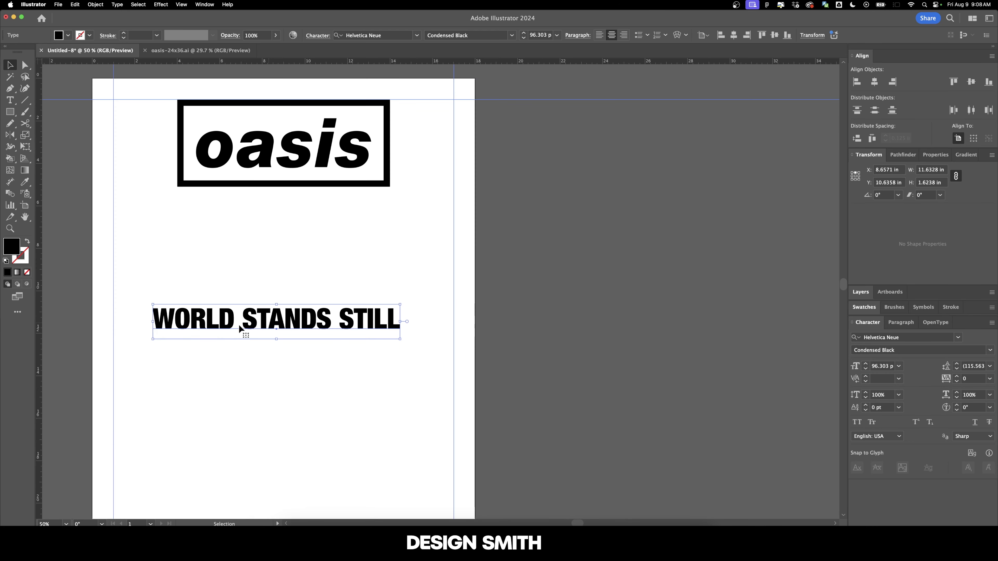
# Duplicate the live headline text onto the empty canvas beside the artboard's right edge
pyautogui.moveTo(239, 323); pyautogui.dragTo(637, 289)
pyautogui.click(603, 258)
pyautogui.press('space')
pyautogui.hscroll(-5, 603, 258)
pyautogui.scroll(-2, 508, 286)
# Convert the artboard's headline to outlines and centre it horizontally on the artboard
pyautogui.click(491, 275)
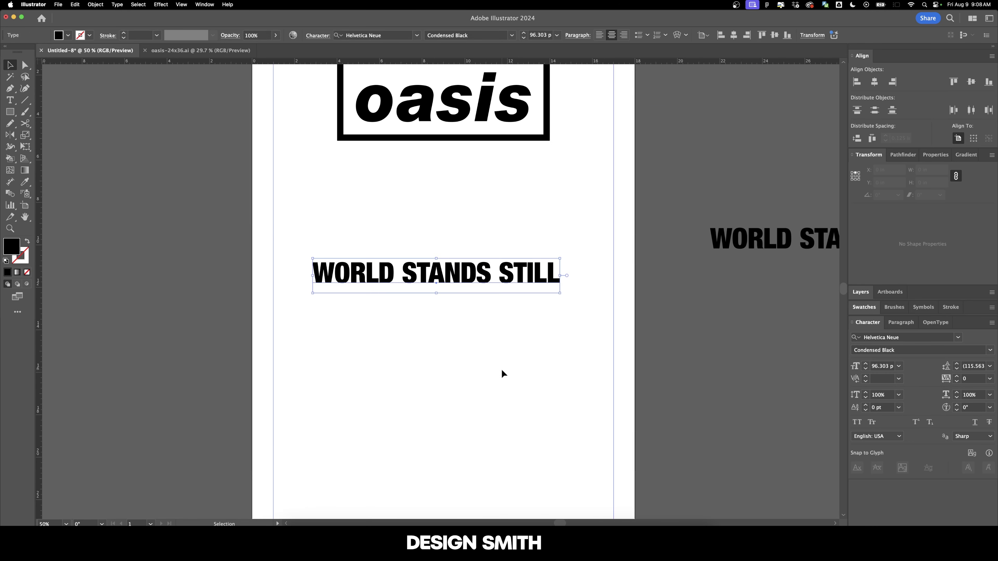
pyautogui.scroll(2, 501, 372)
pyautogui.press('super+shift+o')
pyautogui.scroll(2, 530, 393)
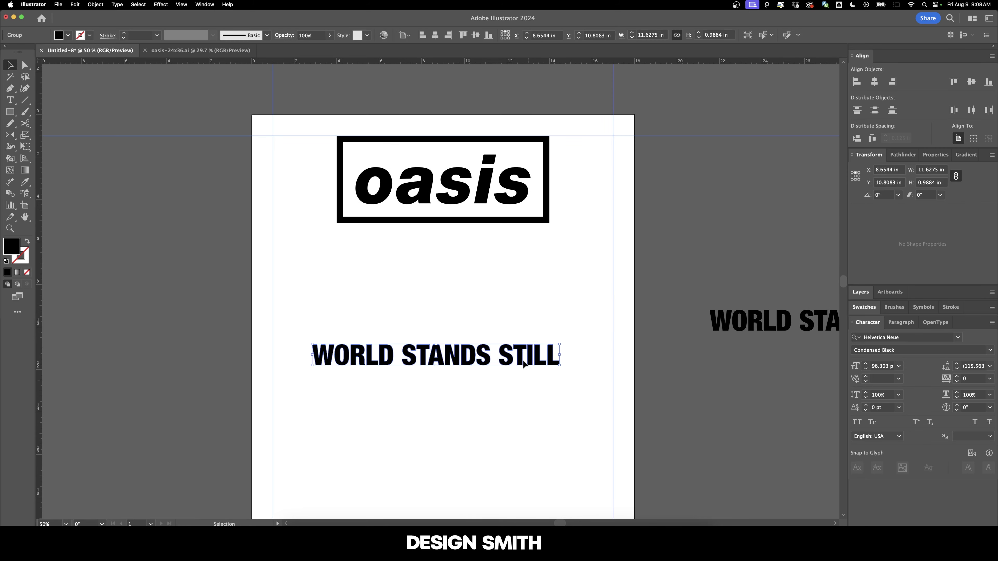
pyautogui.click(434, 35)
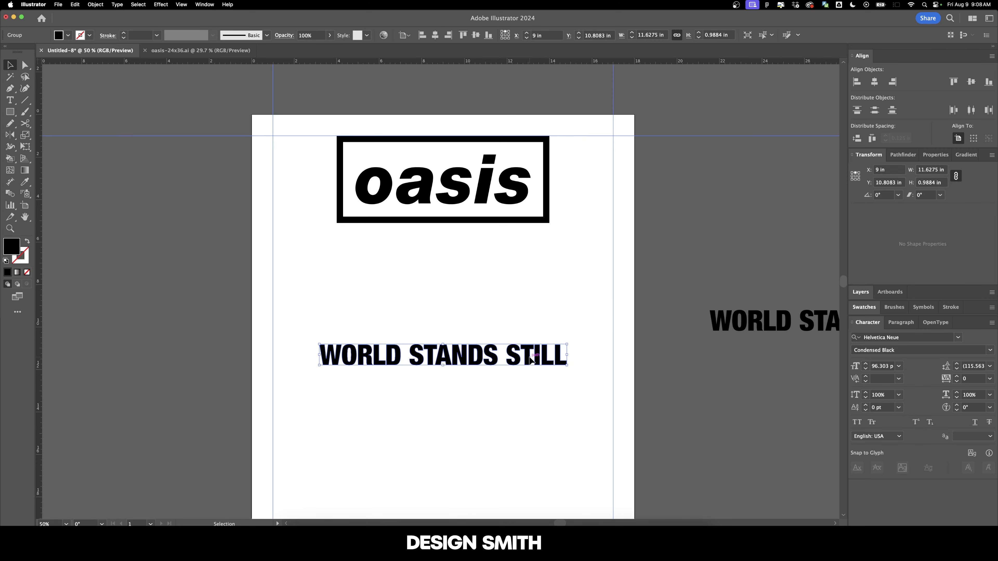
# Move the outlined headline just beneath the oasis logo and set its width to 14 in
pyautogui.moveTo(535, 360); pyautogui.dragTo(536, 241)
pyautogui.click(940, 169)
pyautogui.write('14')
pyautogui.press('Return')
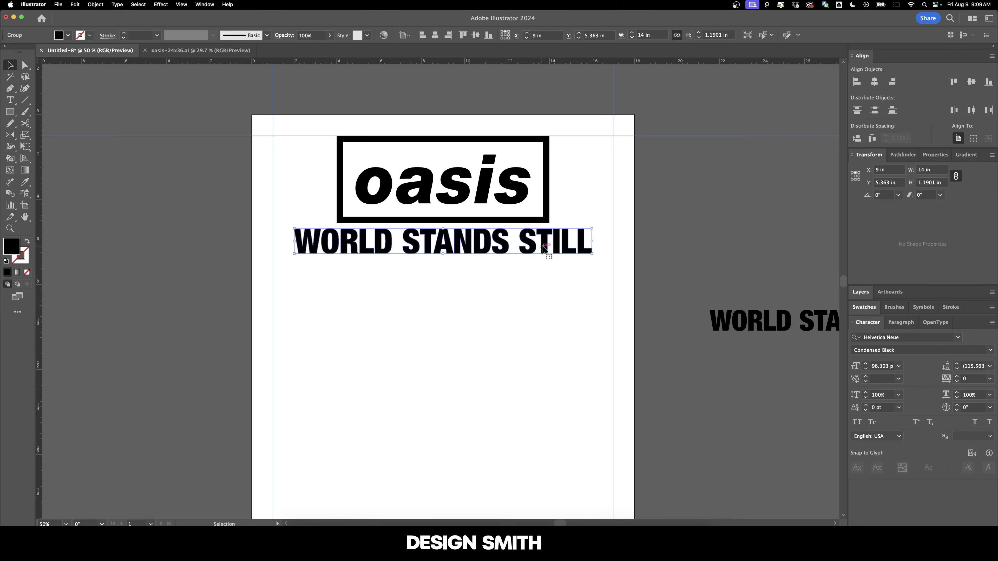
pyautogui.moveTo(544, 248); pyautogui.dragTo(543, 255)
pyautogui.click(570, 224)
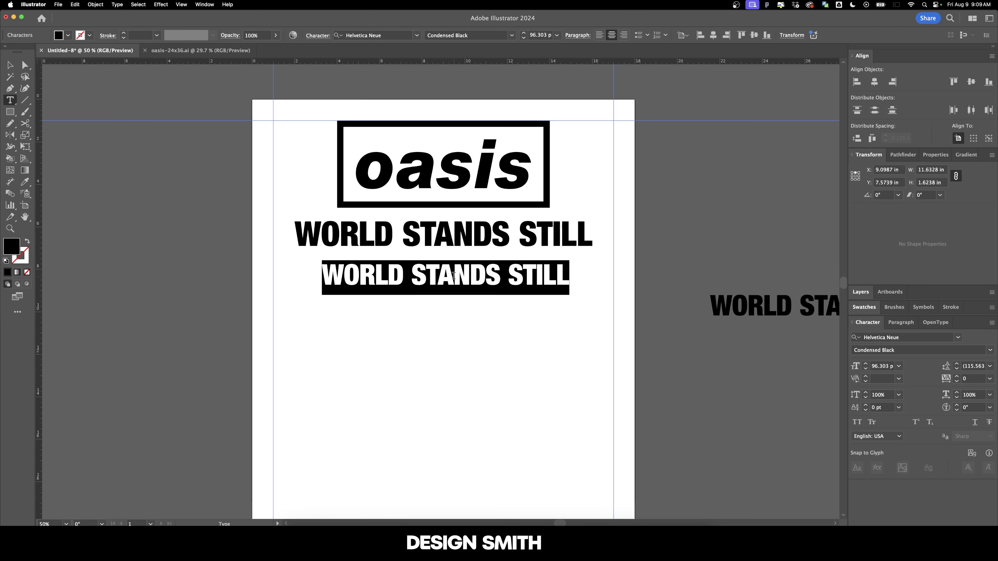
# Change the live text copy beneath the headline to read WORLD TOUR 2024–2025
pyautogui.moveTo(411, 276); pyautogui.dragTo(561, 276)
pyautogui.write('TOUR')
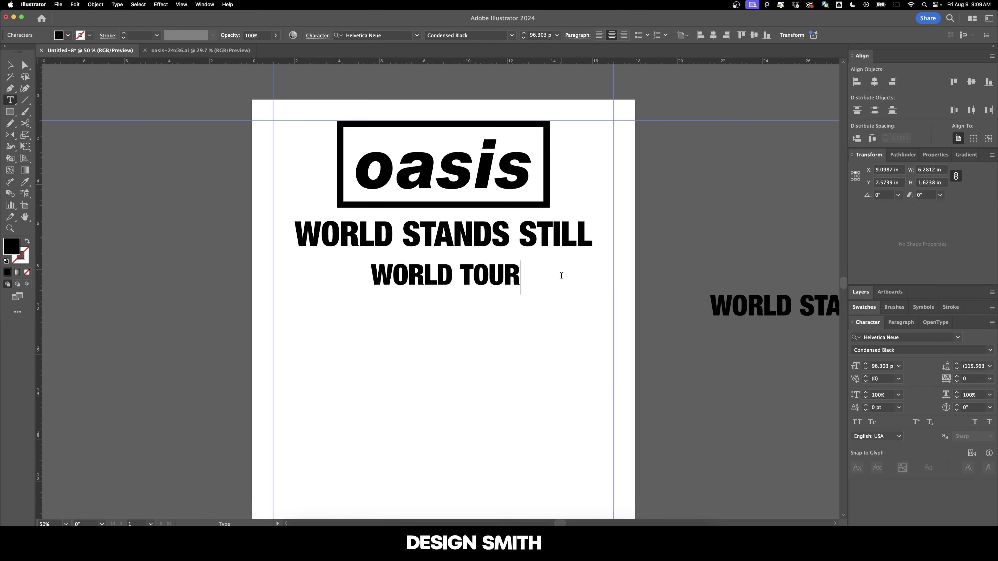
pyautogui.write(' 2024')
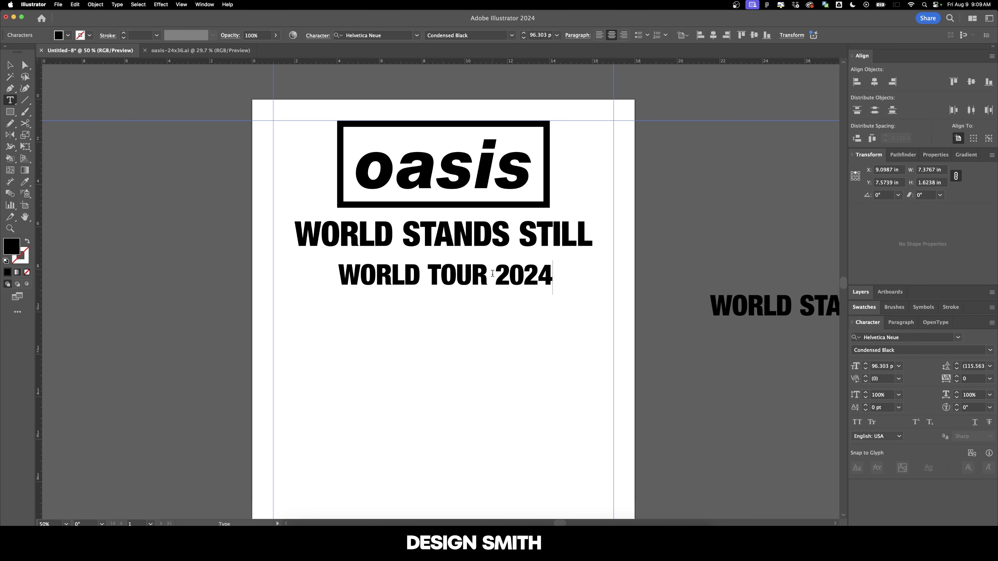
pyautogui.write('–20558')
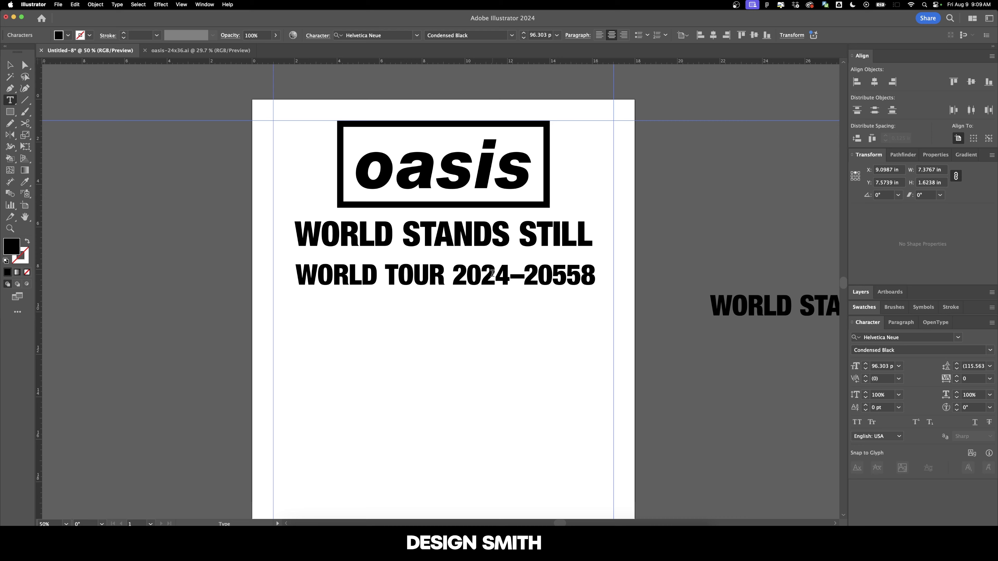
pyautogui.press('BackSpace')
pyautogui.press('BackSpace')
pyautogui.press('BackSpace')
pyautogui.write('25')
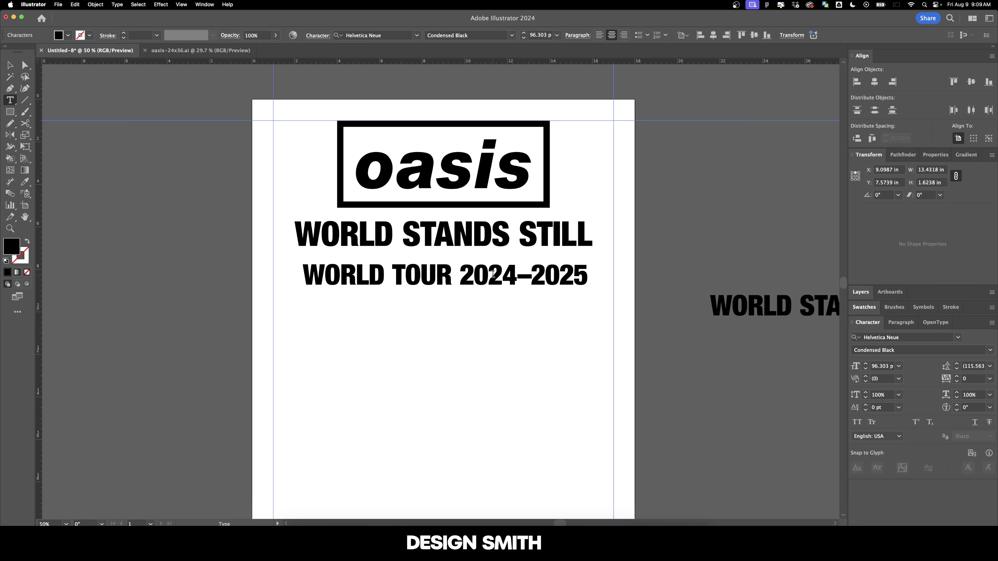
# Reduce the tour line beneath the headline to 70 pt and change its wording to GLOBAL TOUR 2024–2025
pyautogui.press('super+a')
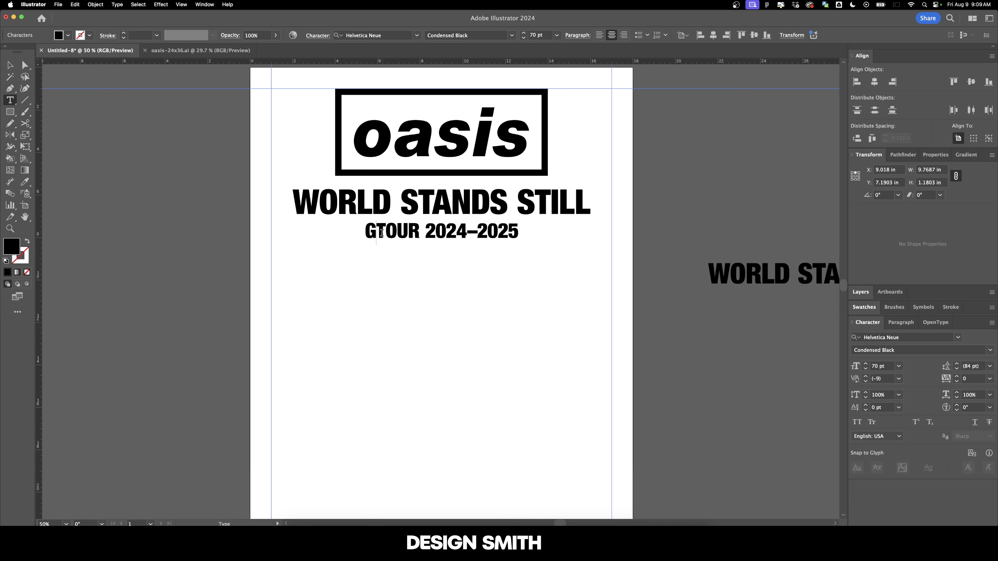
pyautogui.write('LOBAL')
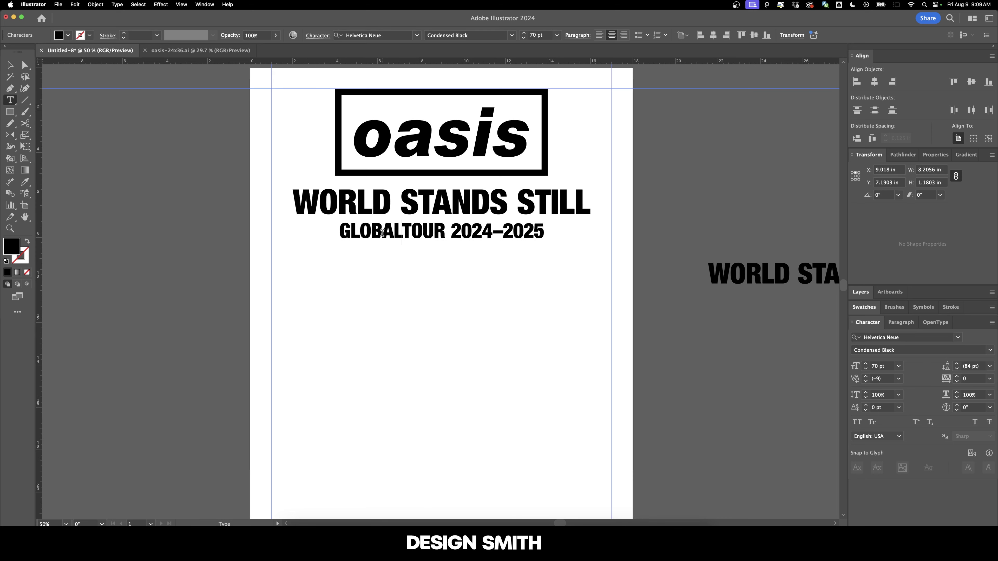
pyautogui.press('Escape')
pyautogui.scroll(2, 374, 257)
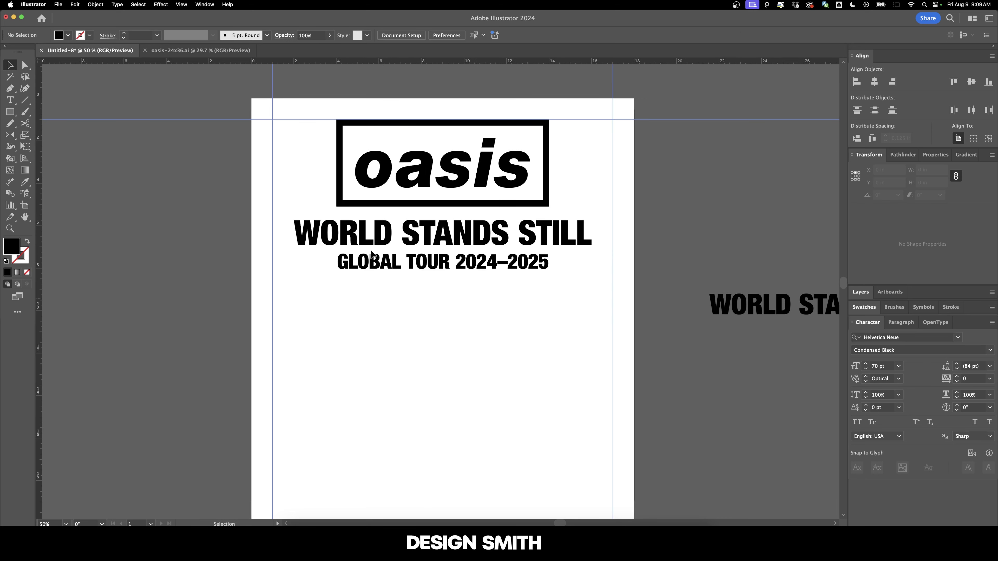
# Centre the band photo horizontally on the artboard beneath the tour line
pyautogui.moveTo(460, 338); pyautogui.dragTo(464, 276)
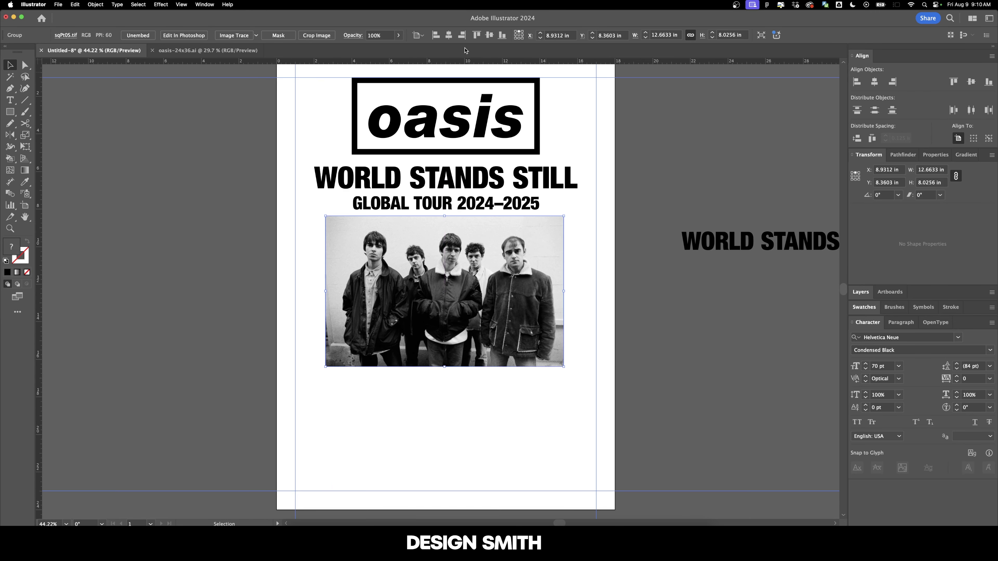
pyautogui.click(449, 35)
pyautogui.click(660, 314)
pyautogui.moveTo(659, 314); pyautogui.dragTo(666, 319)
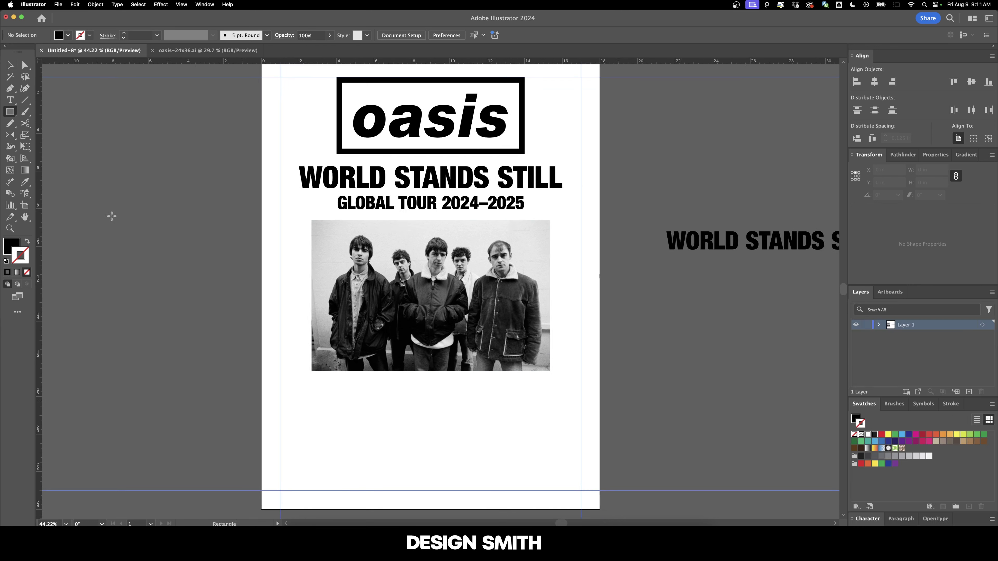
# Frame the band photo with an unfilled, thick black-stroked rectangle matching its edges, and group the frame with the photo
pyautogui.hotkey('shift', 'x')
pyautogui.moveTo(311, 220); pyautogui.dragTo(549, 370)
pyautogui.moveTo(550, 370); pyautogui.dragTo(550, 371)
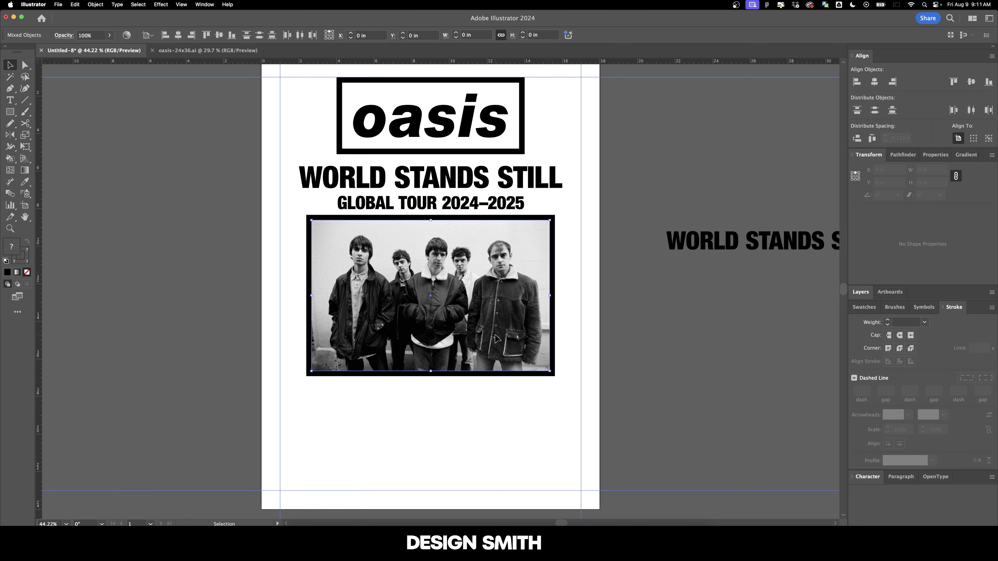
pyautogui.press('super+g')
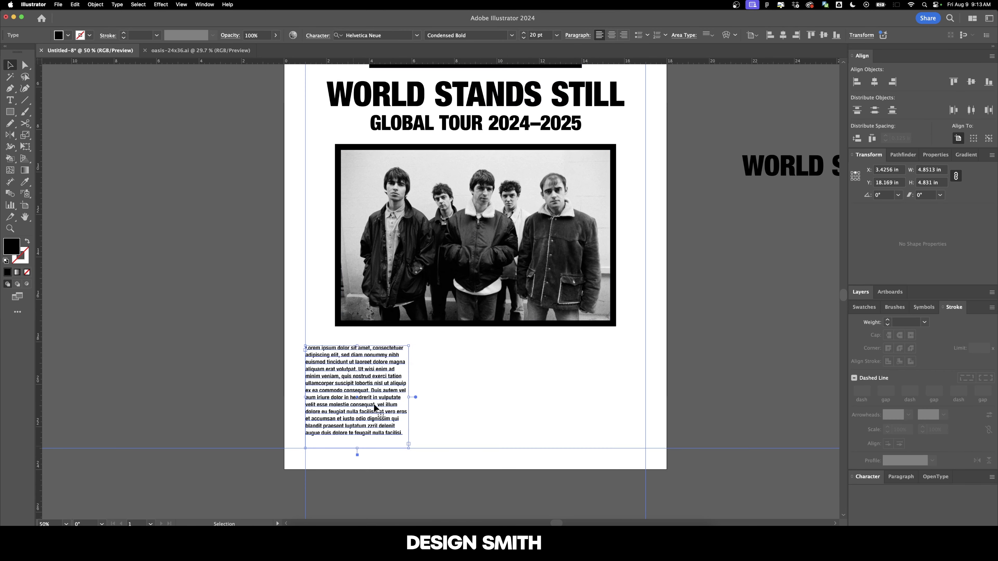
# Reduce the placeholder text block below the photo to 16 pt
pyautogui.click(523, 38)
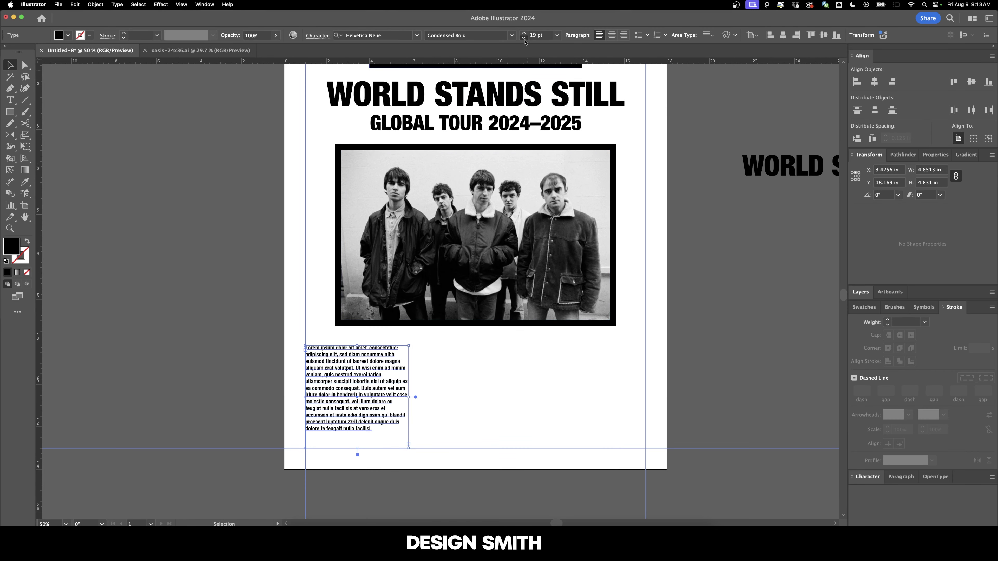
pyautogui.click(523, 38)
pyautogui.click(523, 38)
pyautogui.click(523, 38)
pyautogui.click(515, 450)
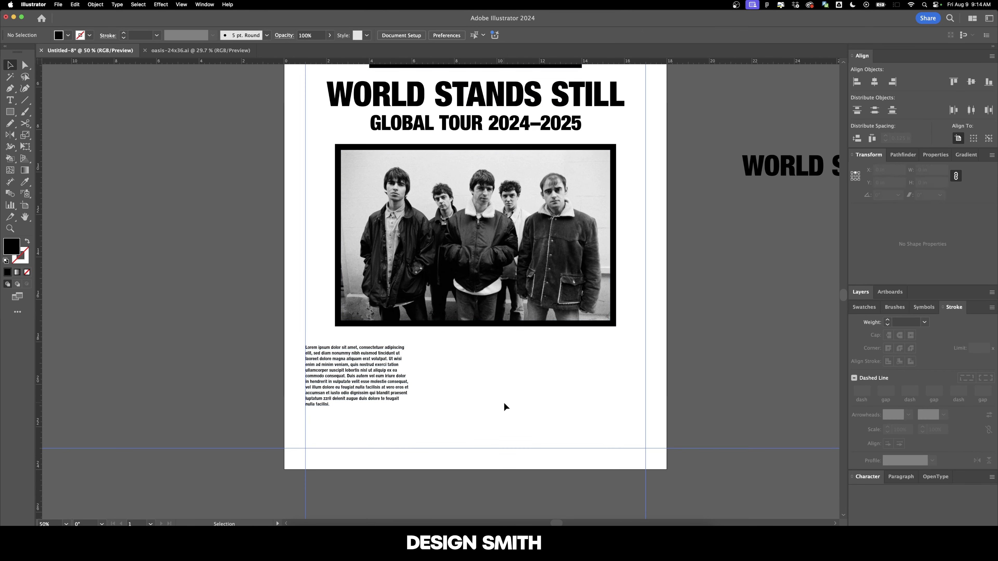
# Widen the placeholder text frame to 7.75 in at the gutter guide and duplicate it as a second column
pyautogui.moveTo(503, 403); pyautogui.dragTo(483, 375)
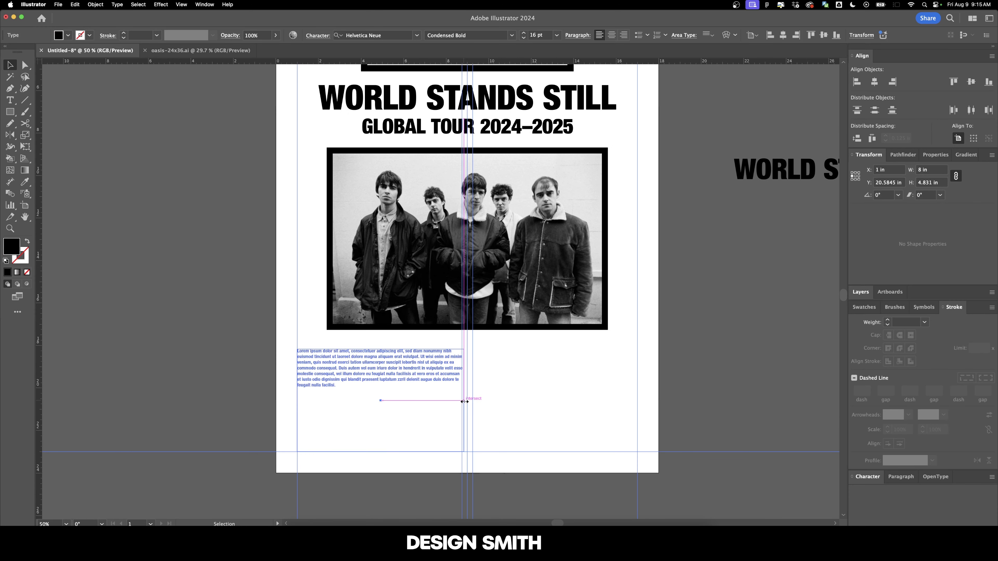
pyautogui.click(463, 401)
pyautogui.moveTo(339, 364); pyautogui.dragTo(518, 370)
pyautogui.click(526, 421)
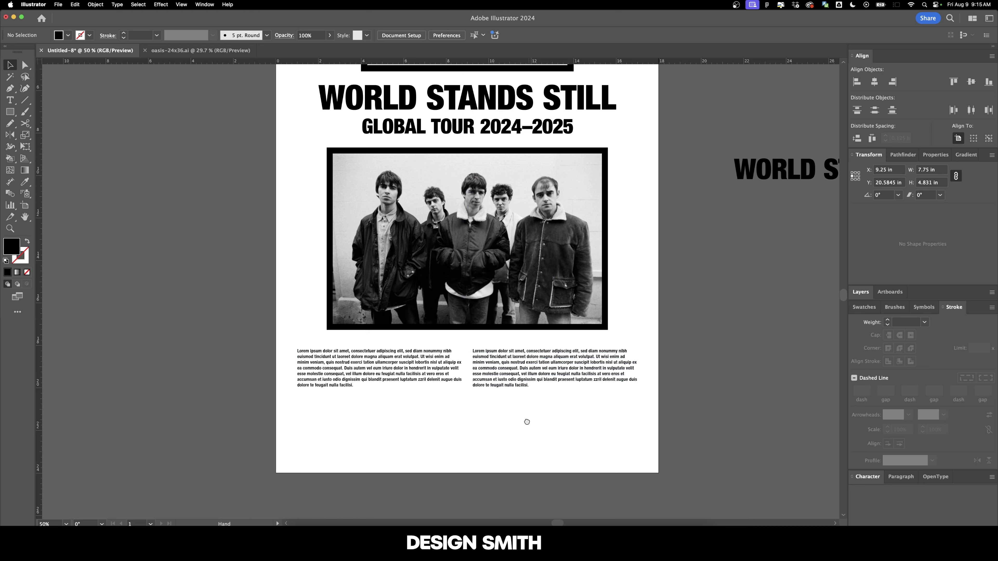
pyautogui.moveTo(526, 421); pyautogui.dragTo(510, 407)
# Thread the two placeholder text frames together so the copy flows from the first column into the second
pyautogui.click(297, 346)
pyautogui.keyDown('shift'); pyautogui.click(486, 358); pyautogui.keyUp('shift')
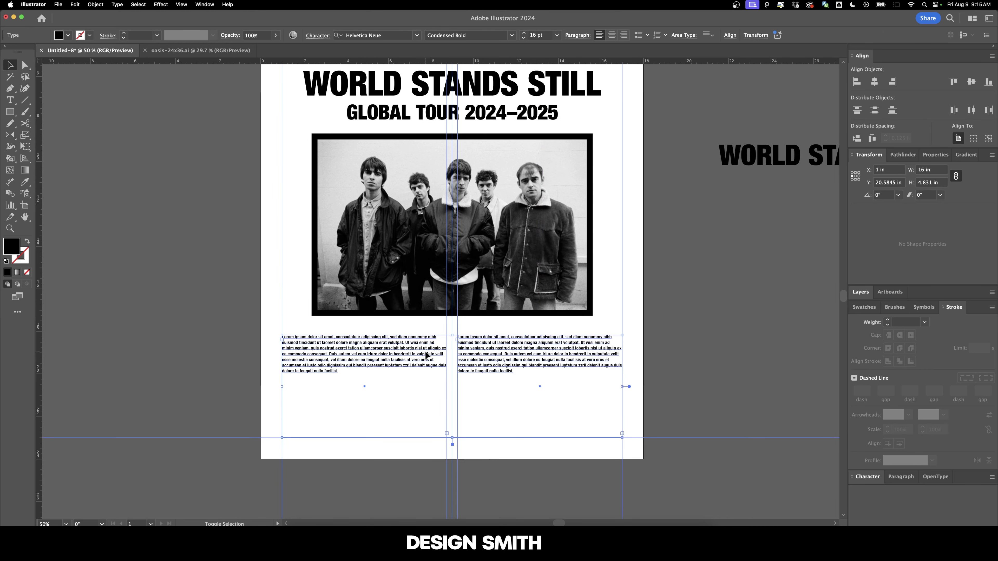
pyautogui.click(118, 5)
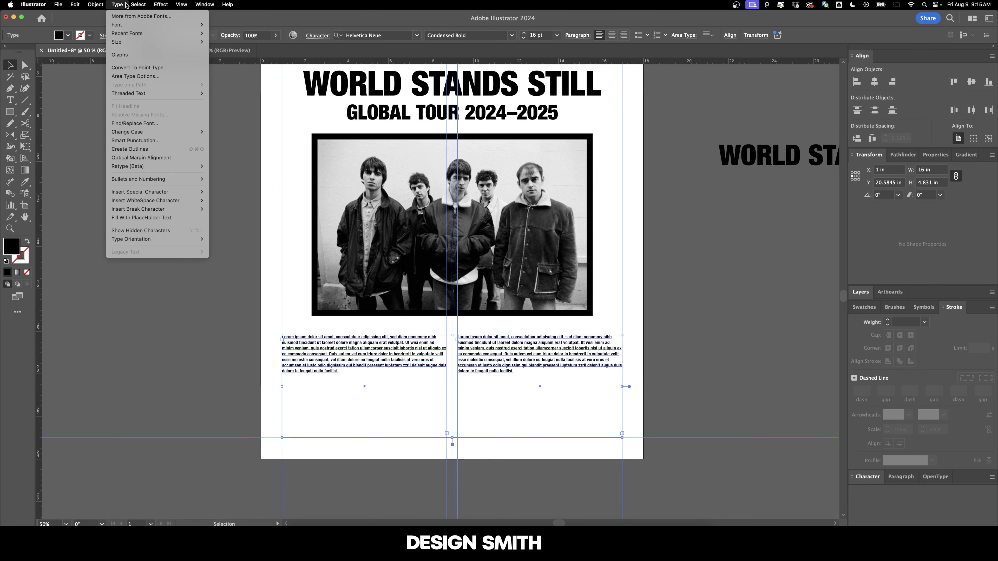
pyautogui.click(125, 5)
pyautogui.click(124, 5)
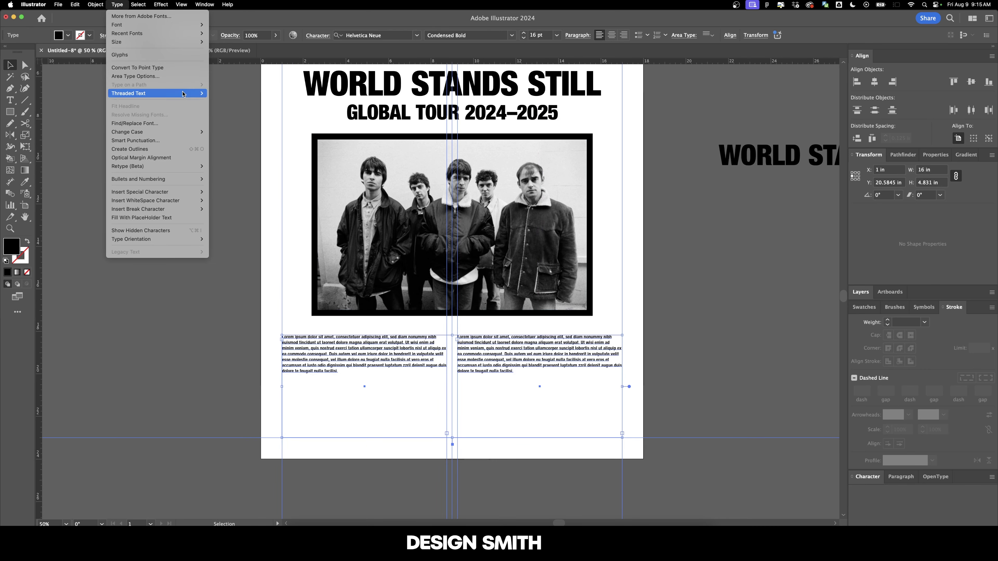
pyautogui.moveTo(184, 94)
pyautogui.click(222, 93)
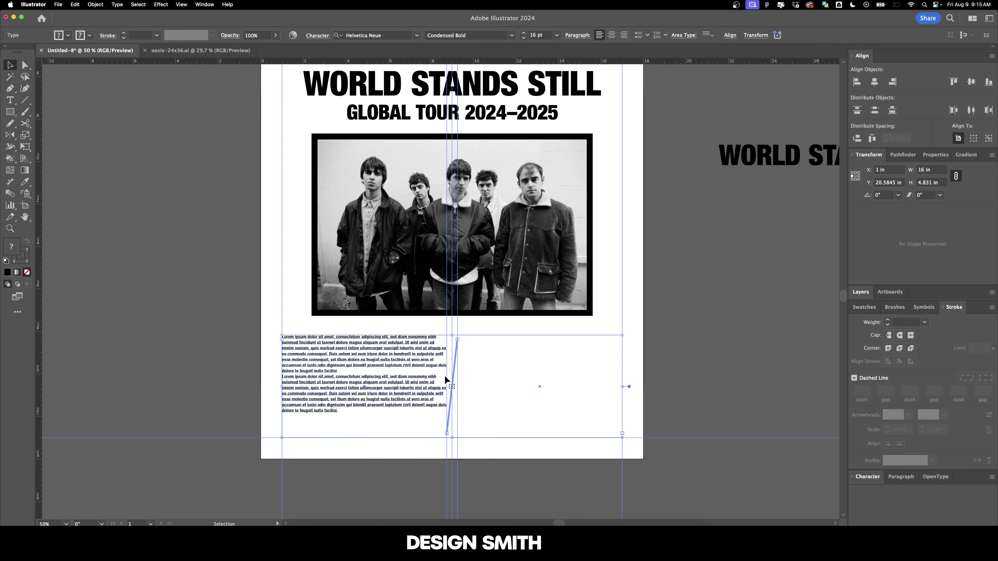
# Replace the threaded placeholder copy with the tour date list, left-aligned at 9 pt
pyautogui.scroll(2, 445, 377)
pyautogui.doubleClick(487, 380)
pyautogui.press('super+a')
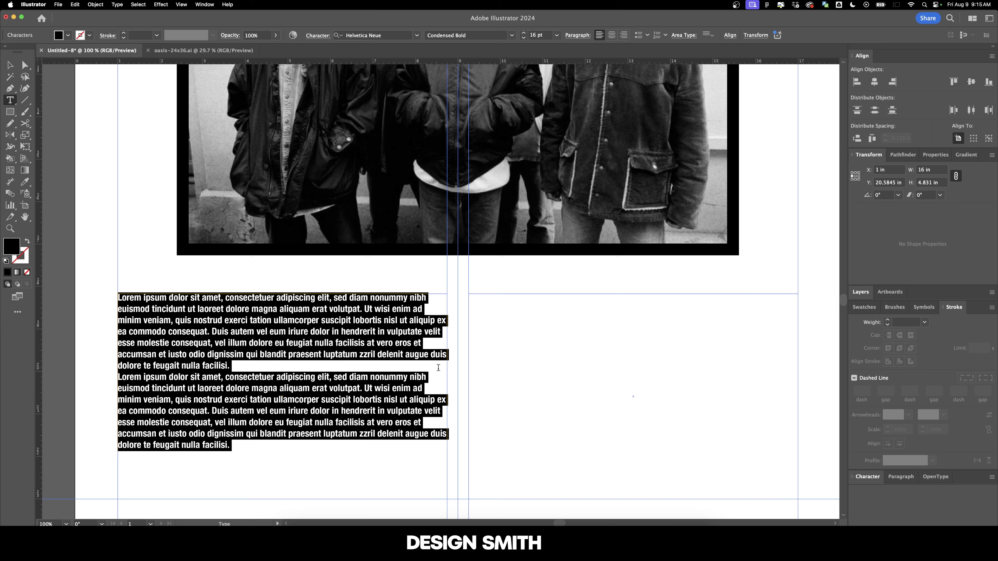
pyautogui.press('super+v')
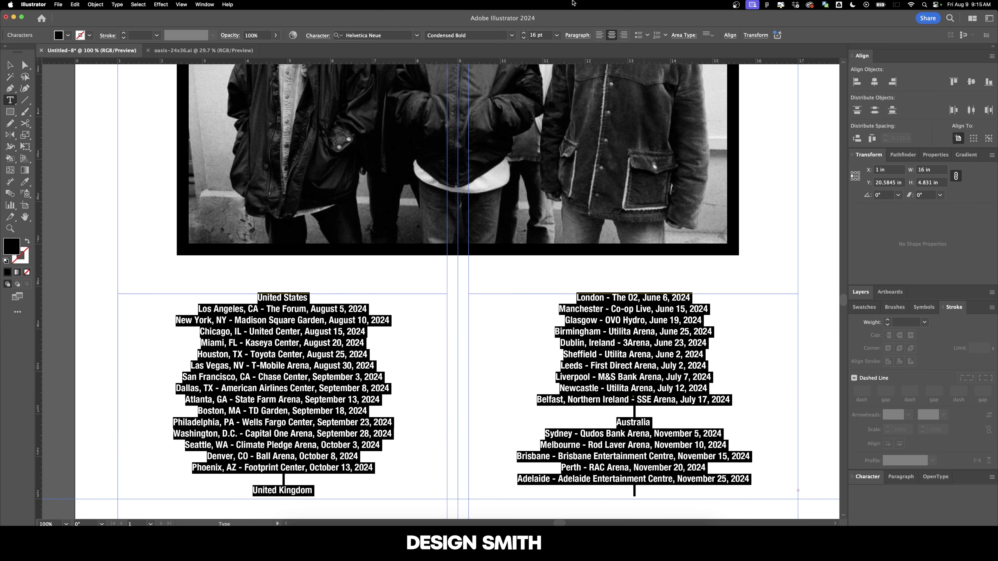
pyautogui.press('super+a')
pyautogui.click(599, 35)
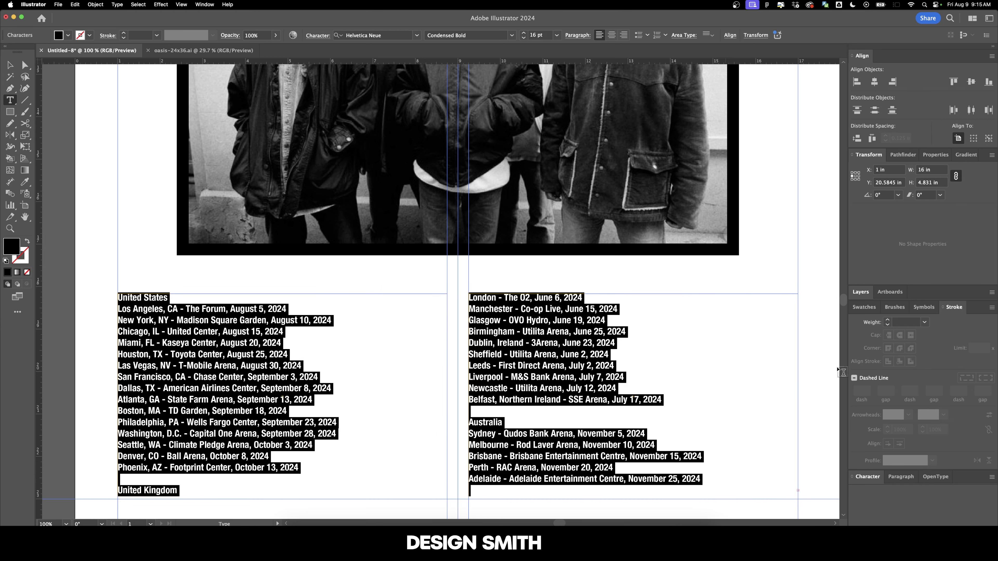
pyautogui.click(875, 476)
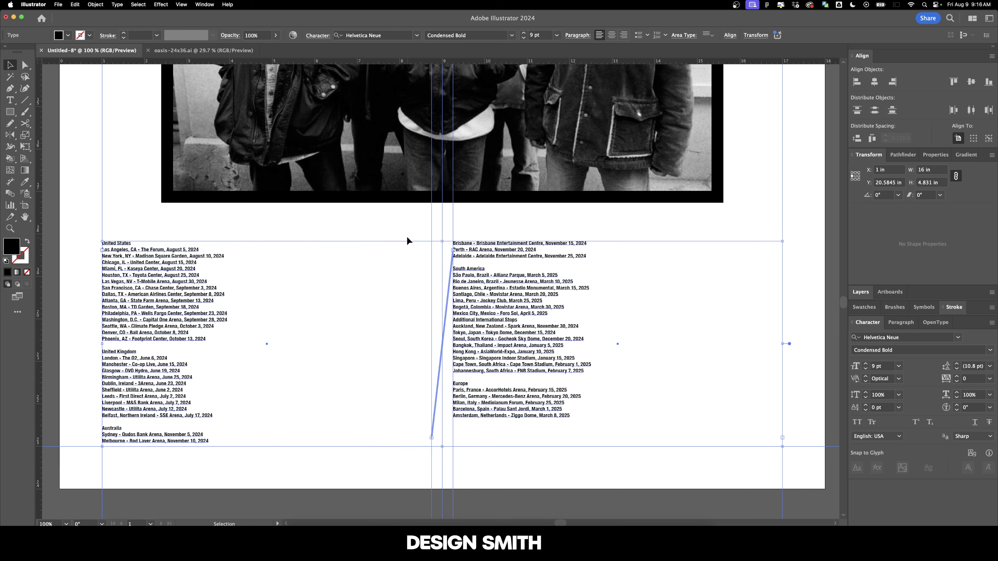
# Delete the two-column tour date frames and add gutter guides that divide the area into four columns
pyautogui.press('Delete')
pyautogui.moveTo(403, 315); pyautogui.dragTo(248, 338)
pyautogui.moveTo(420, 319); pyautogui.dragTo(482, 333)
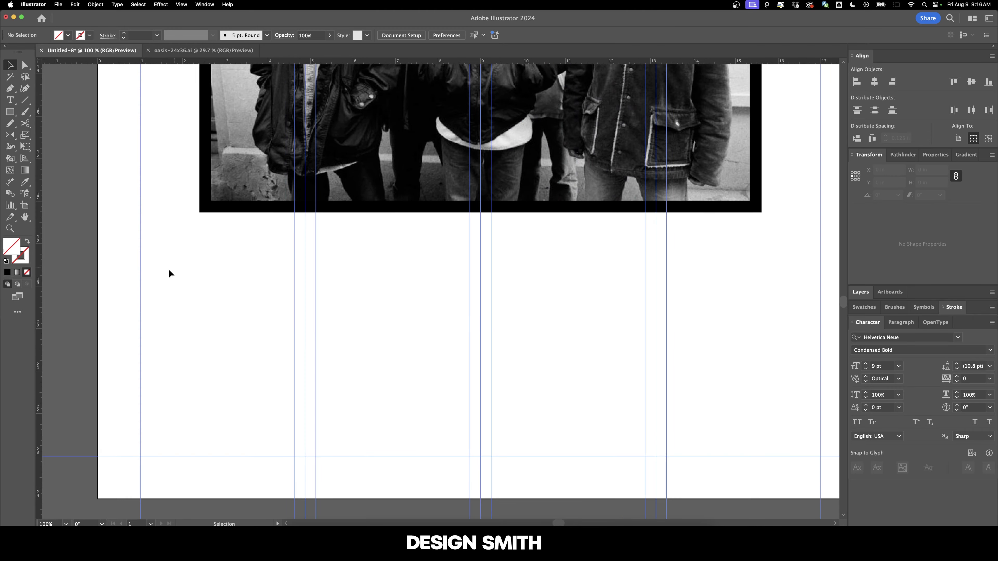
# Fill the four guide columns with matching text frames down to the bottom margin, threaded together to hold the tour date list
pyautogui.moveTo(141, 274); pyautogui.dragTo(296, 457)
pyautogui.press('Escape')
pyautogui.moveTo(248, 345); pyautogui.dragTo(423, 345)
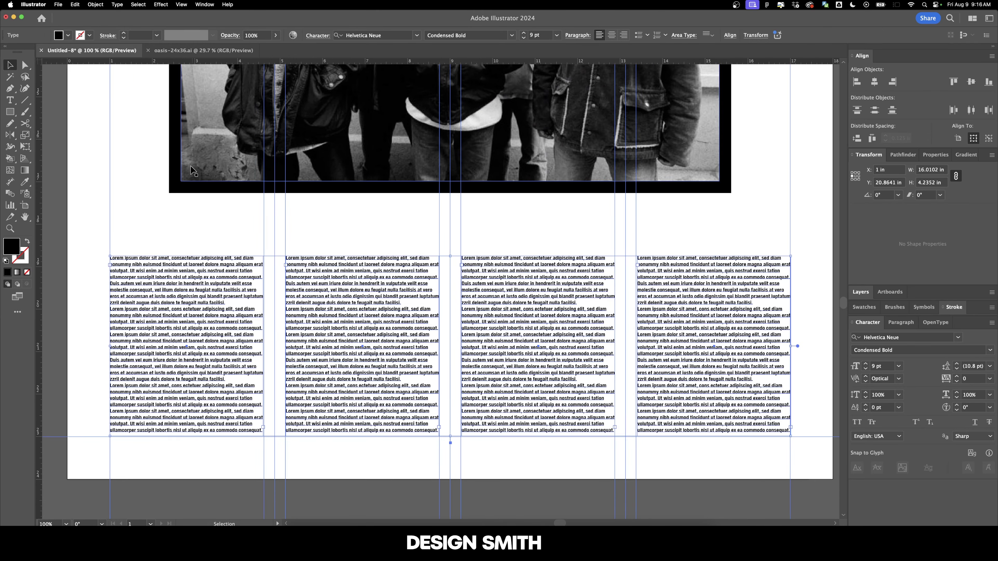
pyautogui.click(117, 4)
pyautogui.click(145, 77)
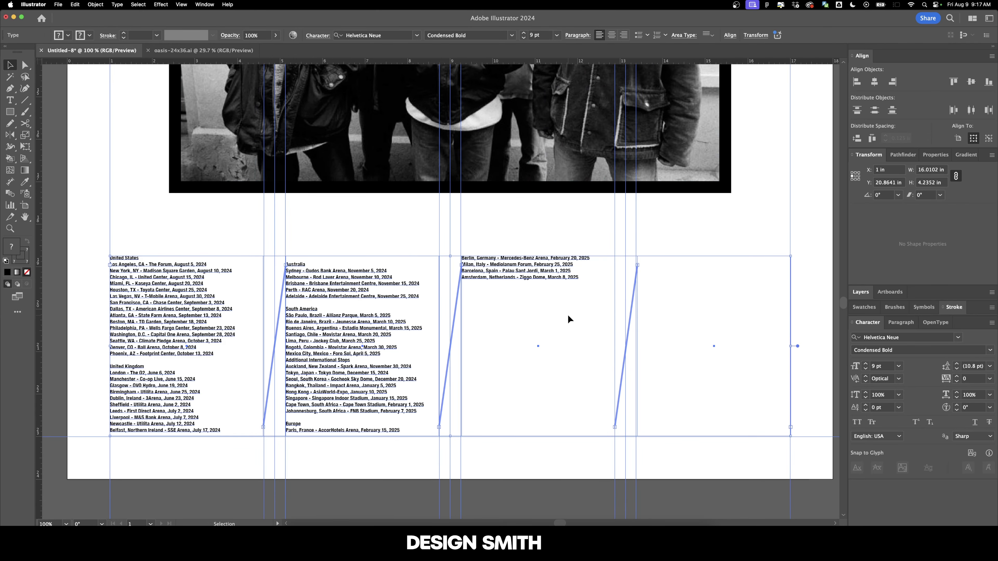
# Set the font size of the whole four-column tour date list to 13 pt
pyautogui.click(881, 366)
pyautogui.write('12')
pyautogui.press('Return')
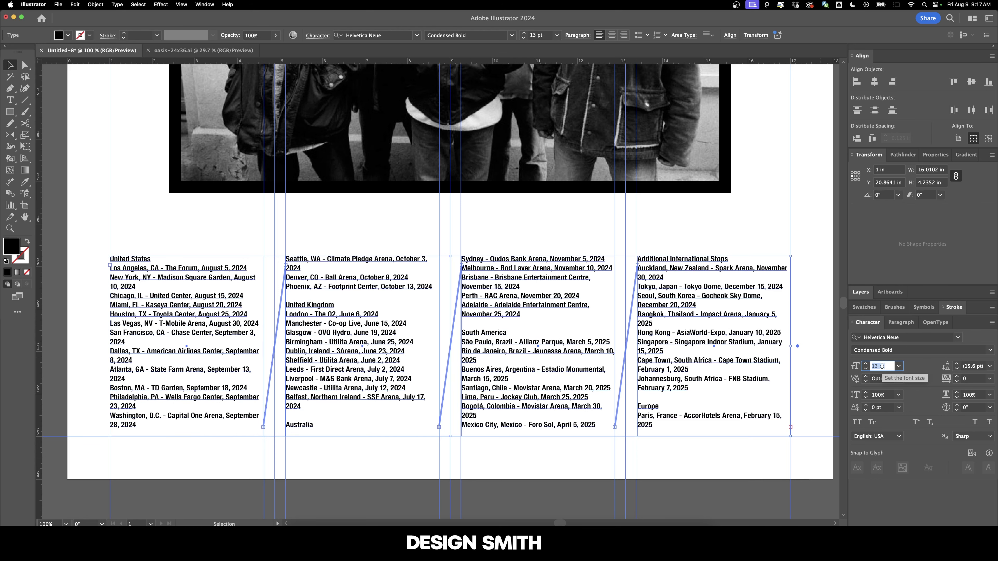
pyautogui.press('Return')
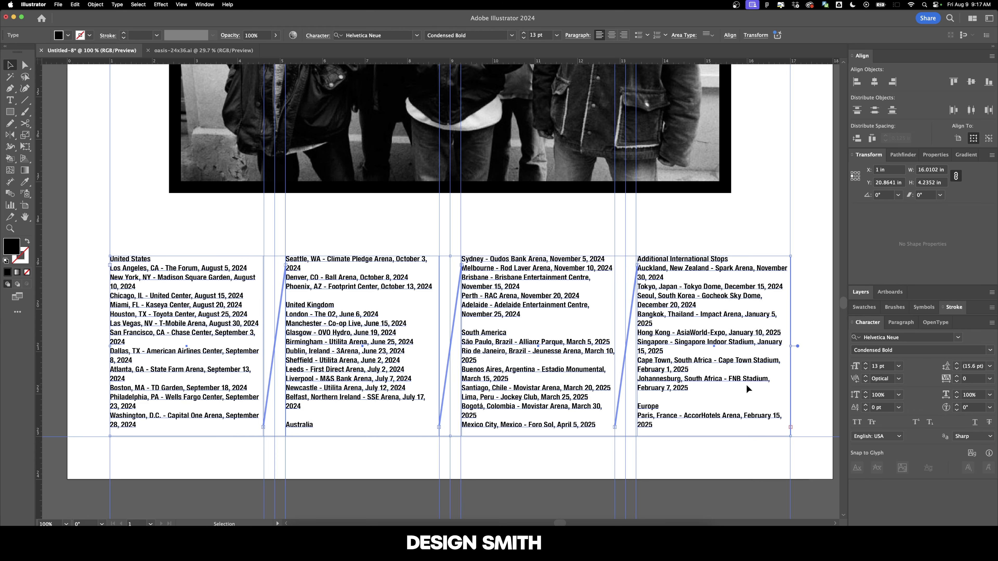
# Enlarge the United States, United Kingdom, Australia and South America headings in the date list to 16 pt
pyautogui.tripleClick(135, 260)
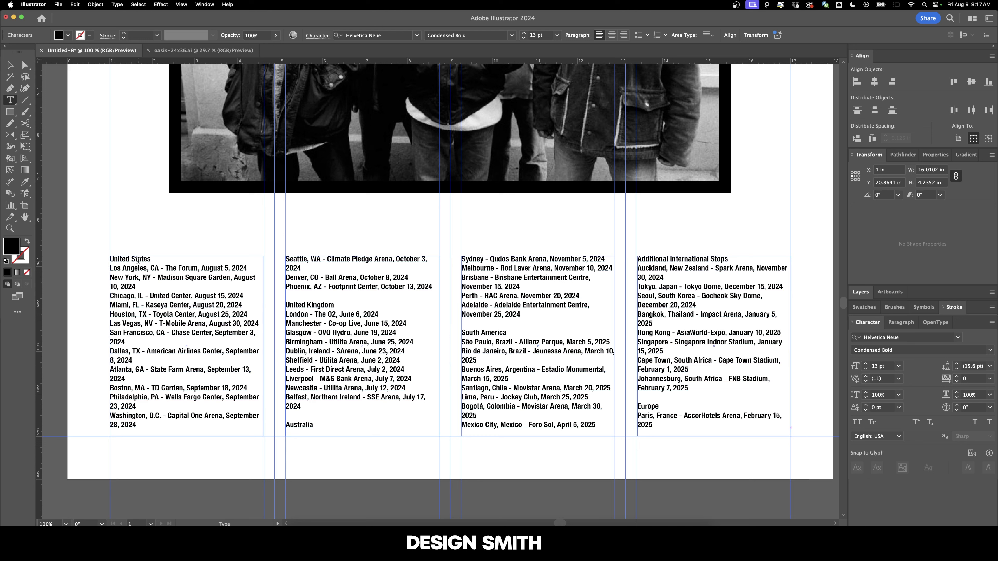
pyautogui.moveTo(151, 259); pyautogui.dragTo(85, 256)
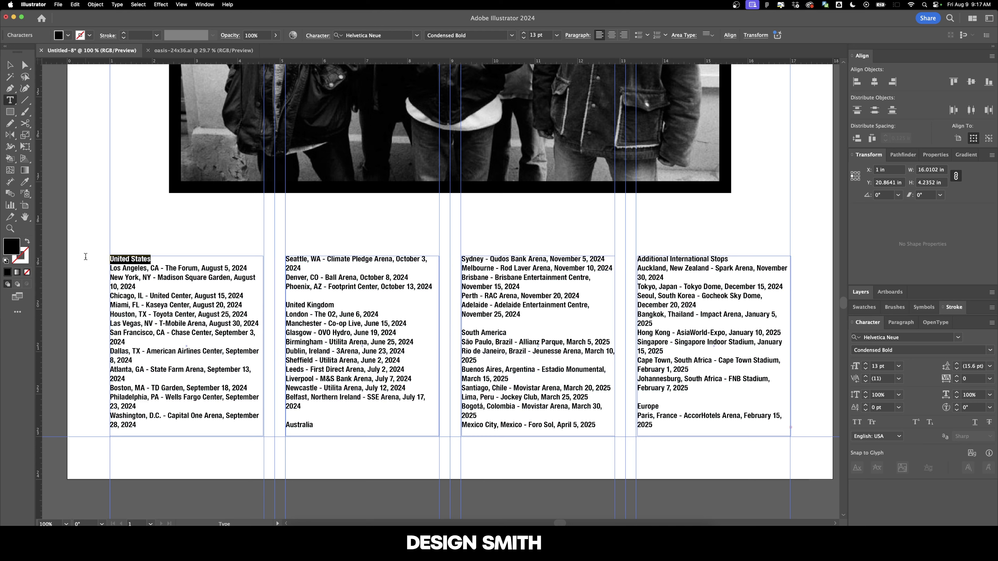
pyautogui.click(523, 33)
pyautogui.click(524, 33)
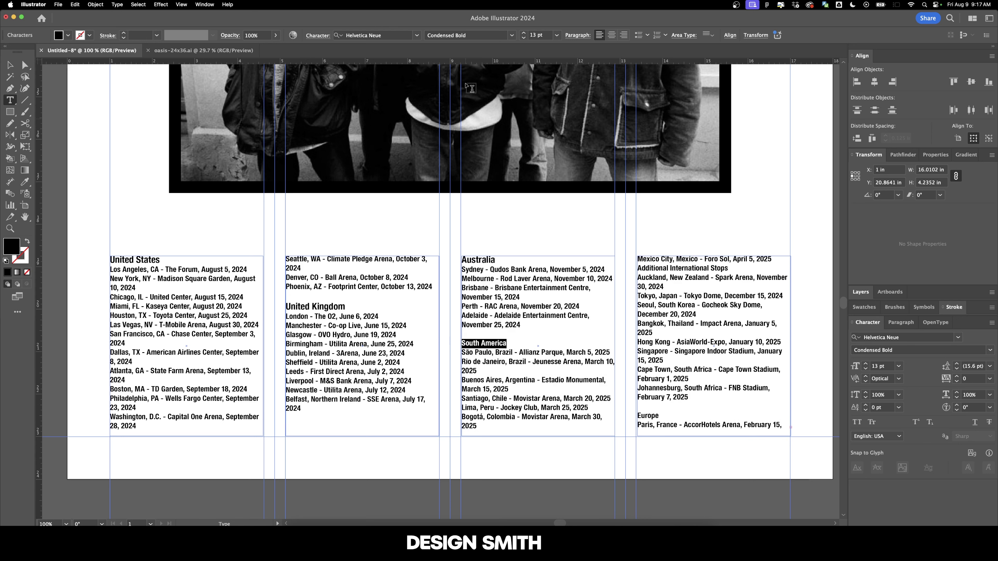
pyautogui.click(523, 33)
pyautogui.click(524, 33)
pyautogui.click(524, 33)
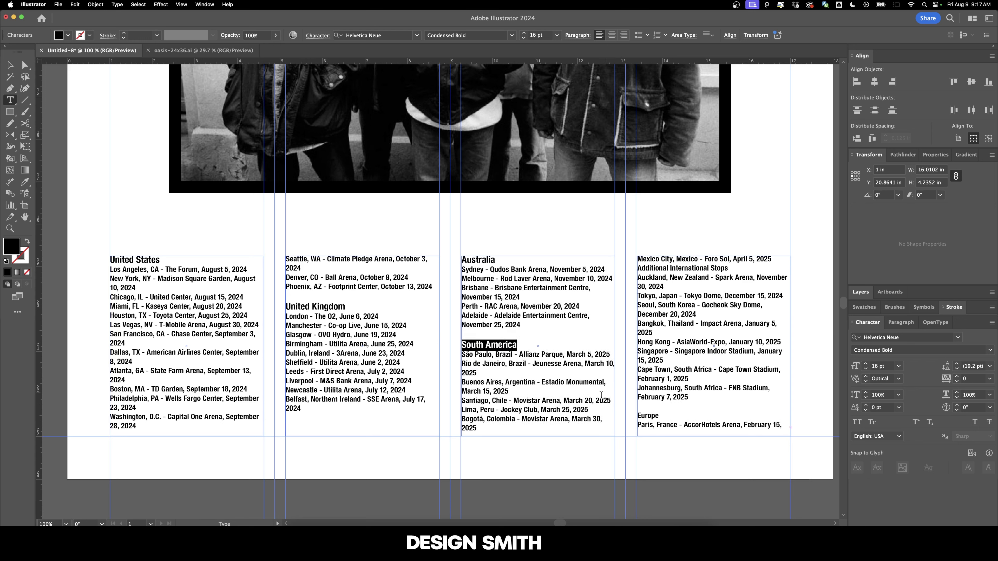
# Set the date entries under the United States and United Kingdom headings to 12 pt
pyautogui.moveTo(110, 270); pyautogui.dragTo(424, 284)
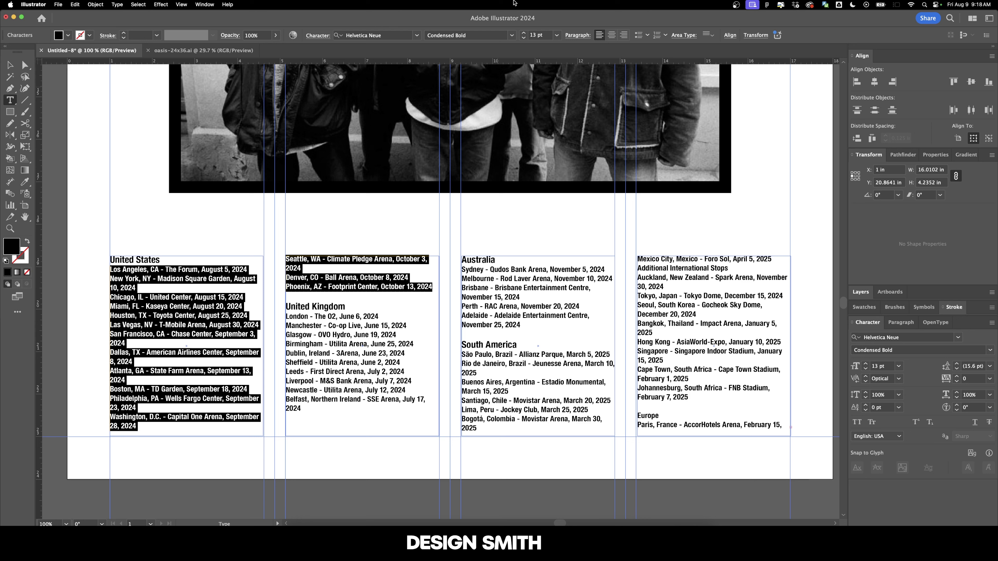
pyautogui.click(523, 38)
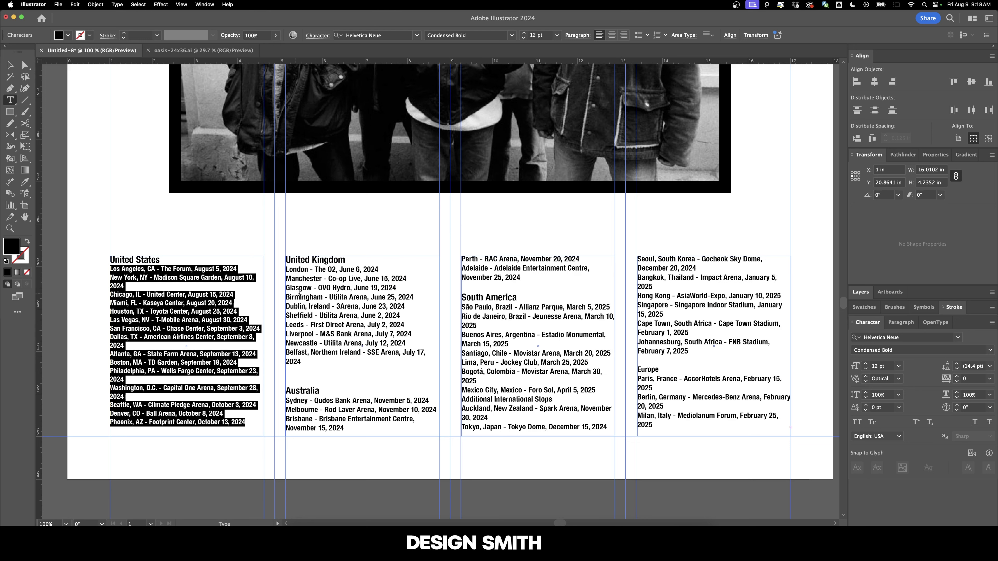
pyautogui.click(323, 271)
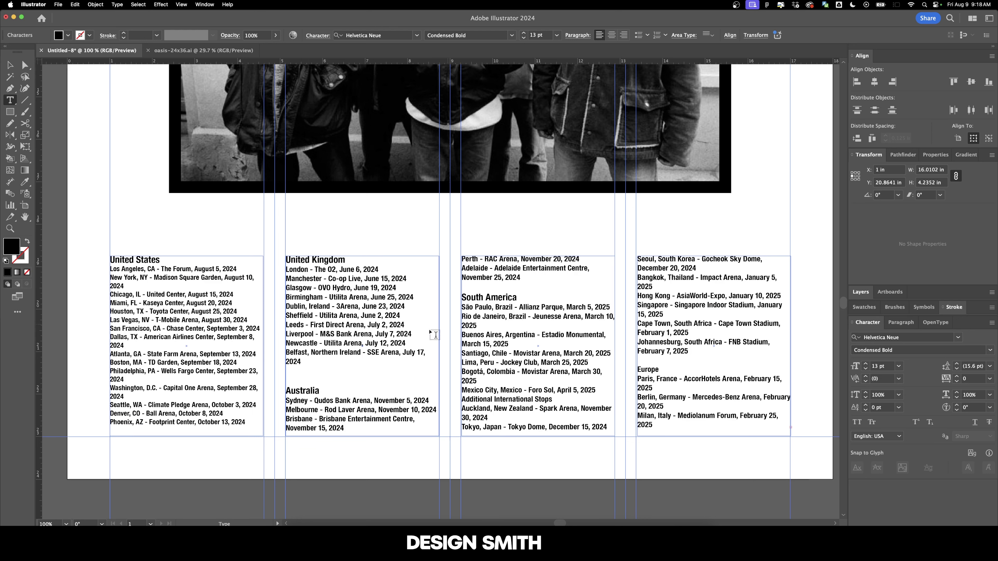
pyautogui.moveTo(296, 362); pyautogui.dragTo(277, 270)
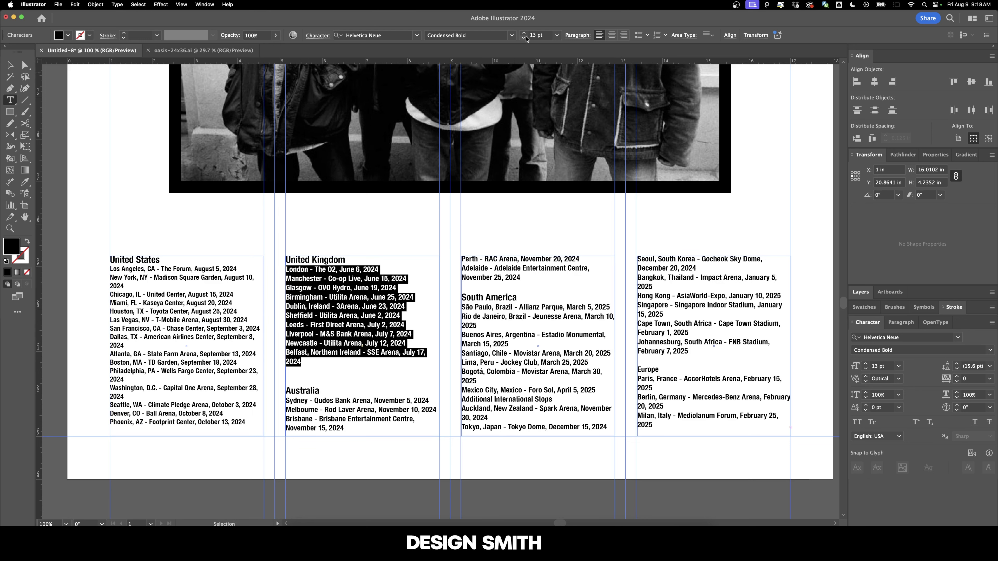
pyautogui.click(524, 39)
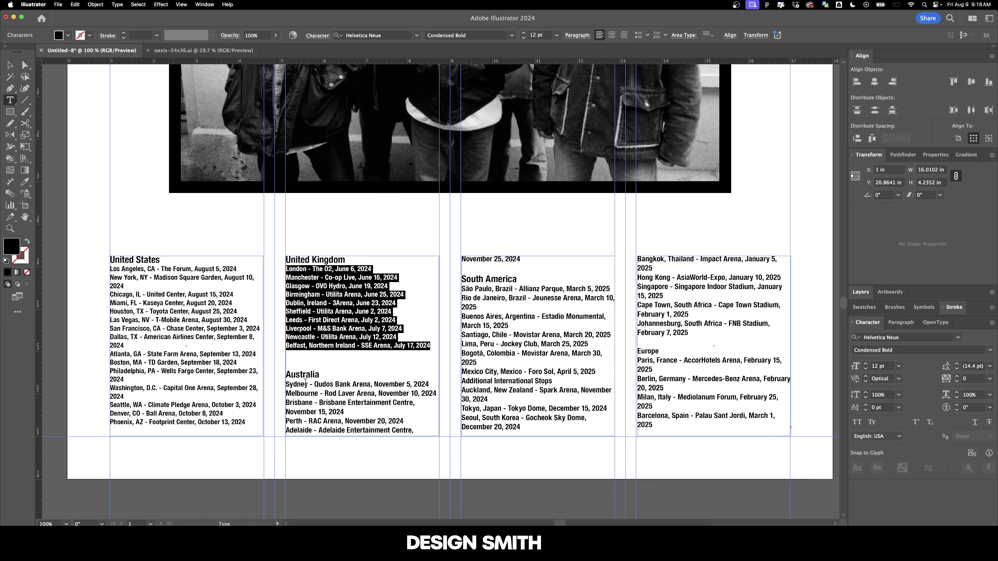
# Set the Australia date entries to 12 pt and remove the extra blank line above the Australia heading
pyautogui.moveTo(296, 384); pyautogui.dragTo(512, 259)
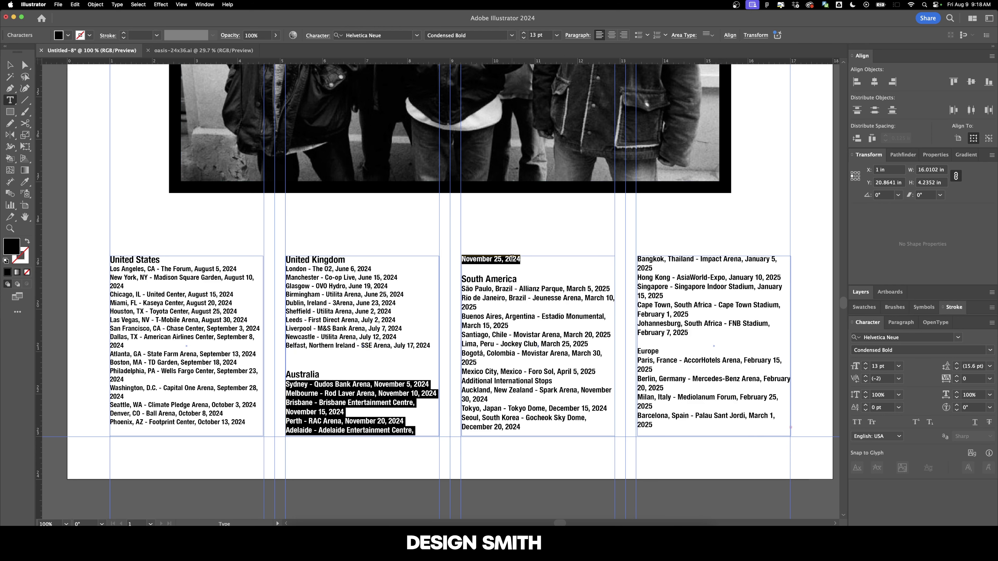
pyautogui.click(523, 39)
pyautogui.click(392, 339)
pyautogui.press('Delete')
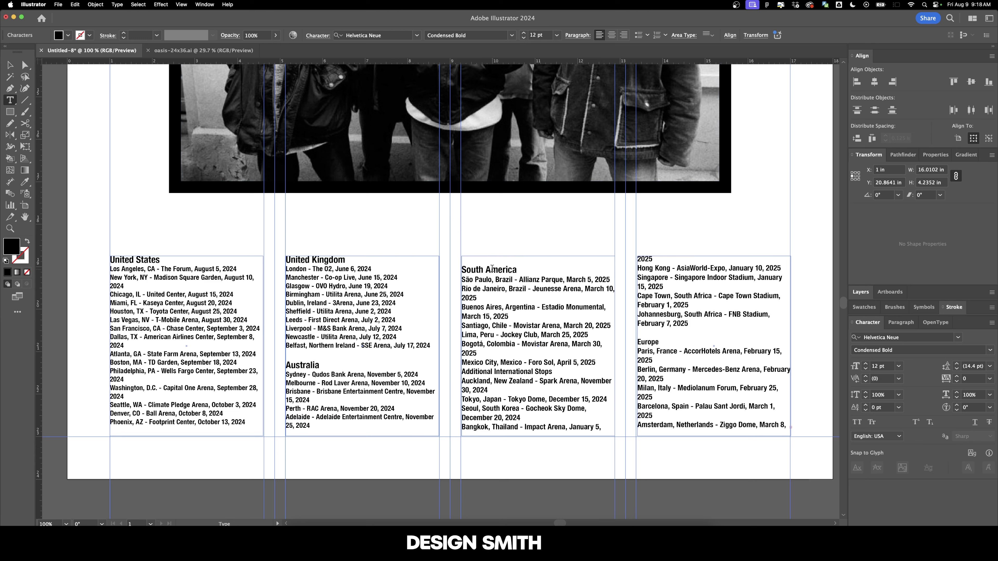
# Remove the blank line above the South America heading, enlarge the Europe heading to 16 pt, and hide the guides
pyautogui.press('BackSpace')
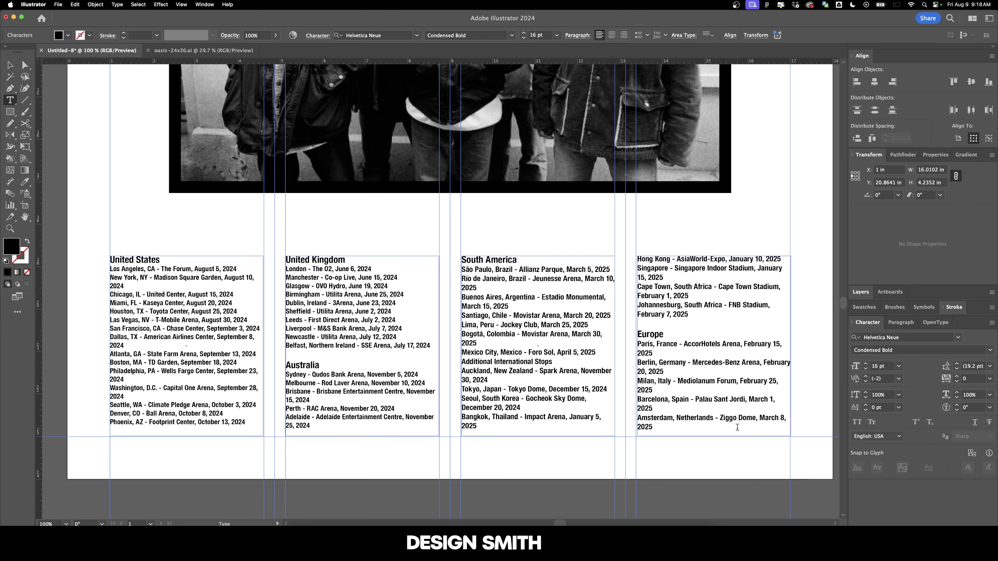
pyautogui.press('Escape')
pyautogui.moveTo(429, 431); pyautogui.dragTo(466, 439)
pyautogui.moveTo(466, 295); pyautogui.dragTo(439, 297)
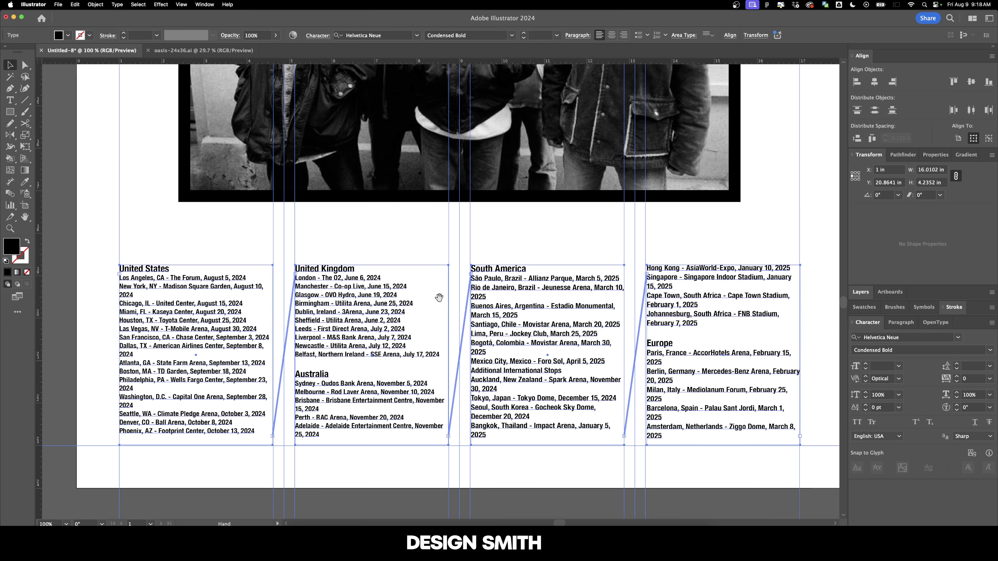
pyautogui.click(387, 258)
pyautogui.scroll(1, 440, 248)
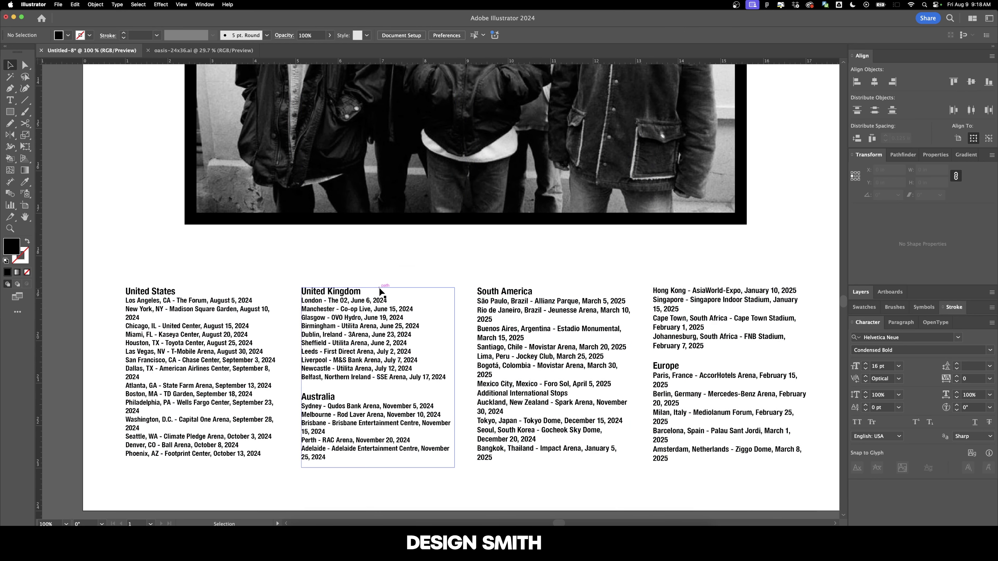
# Add a 40 pt line reading "TOUR DATES • TICKETS AVAILABLE AT OASISNET.COM" between the band photo and the date list
pyautogui.press('t')
pyautogui.click(241, 251)
pyautogui.write('YOUR DATES • TICKETS AVAILABLE AT OASISNET.COM')
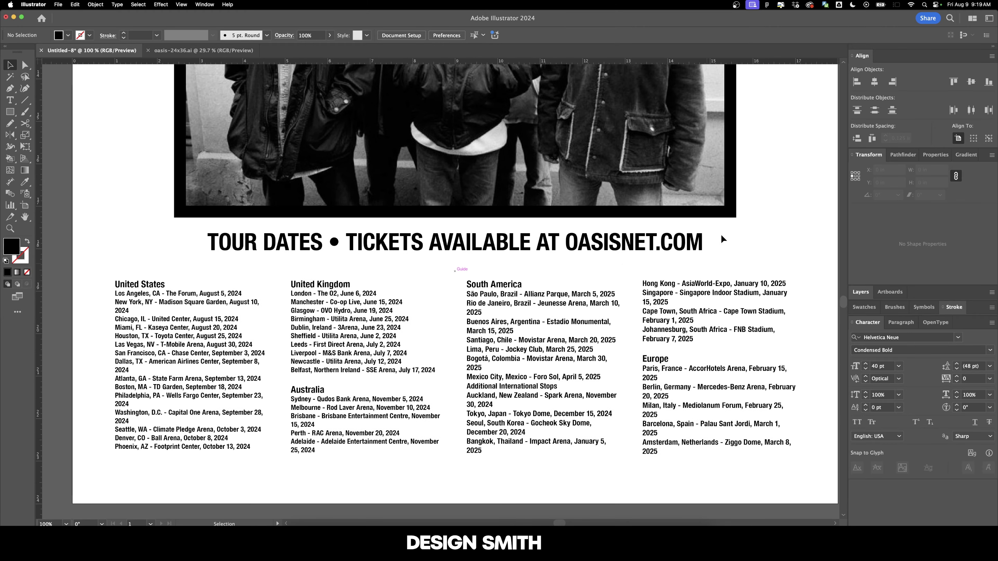
# Switch to Photoshop and place the complete poster artwork in a document as a Vector Smart Object
pyautogui.press('super+0')
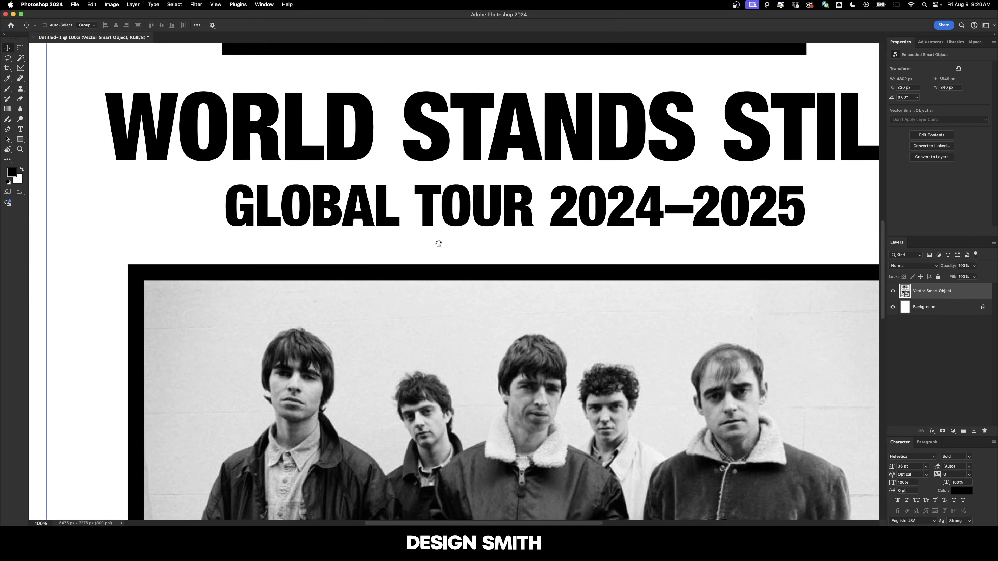
pyautogui.moveTo(437, 238); pyautogui.dragTo(488, 359)
pyautogui.press('super+0')
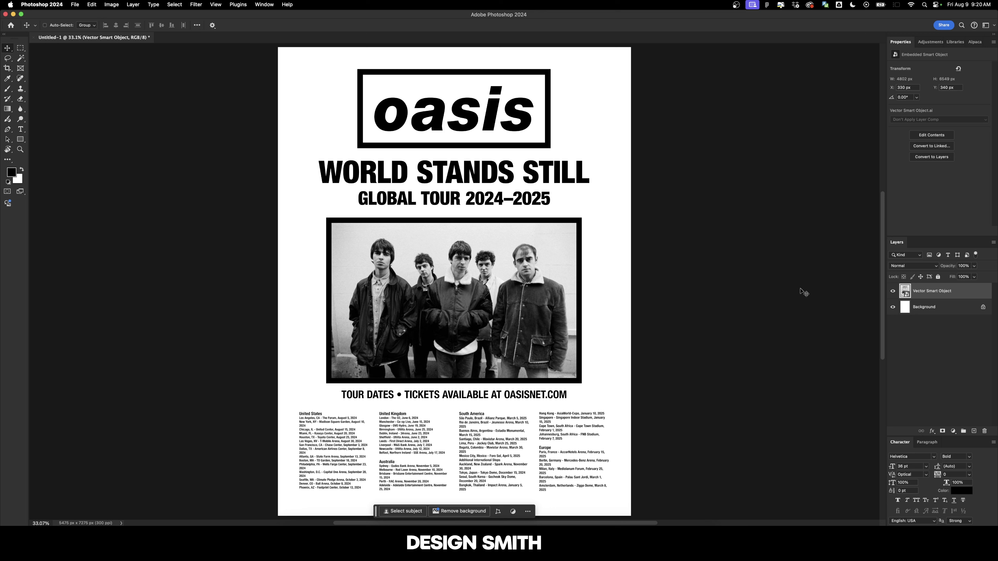
# Switch to the browser and search Google Images for "british flag abstract"
pyautogui.write('br')
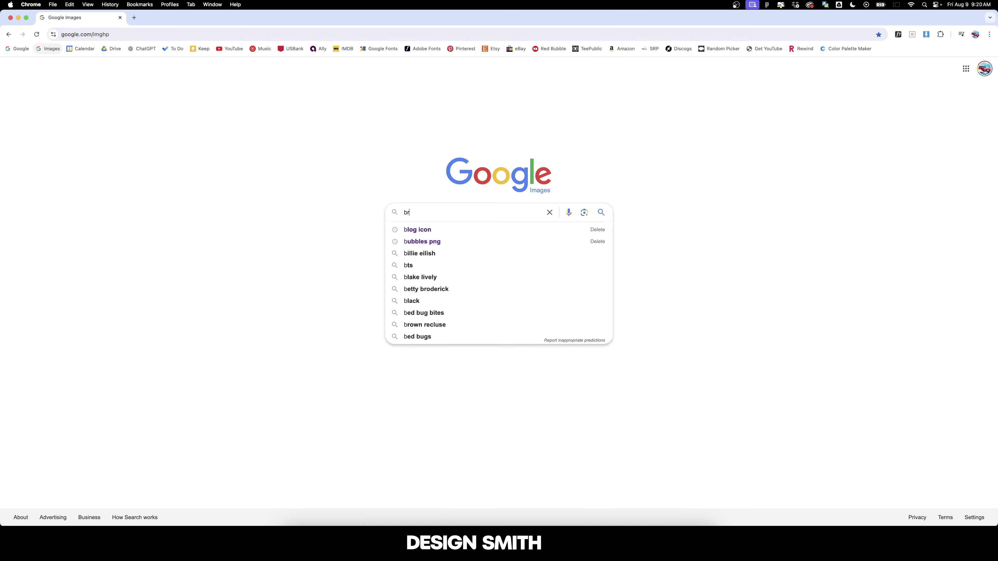
pyautogui.write('itish flag abs')
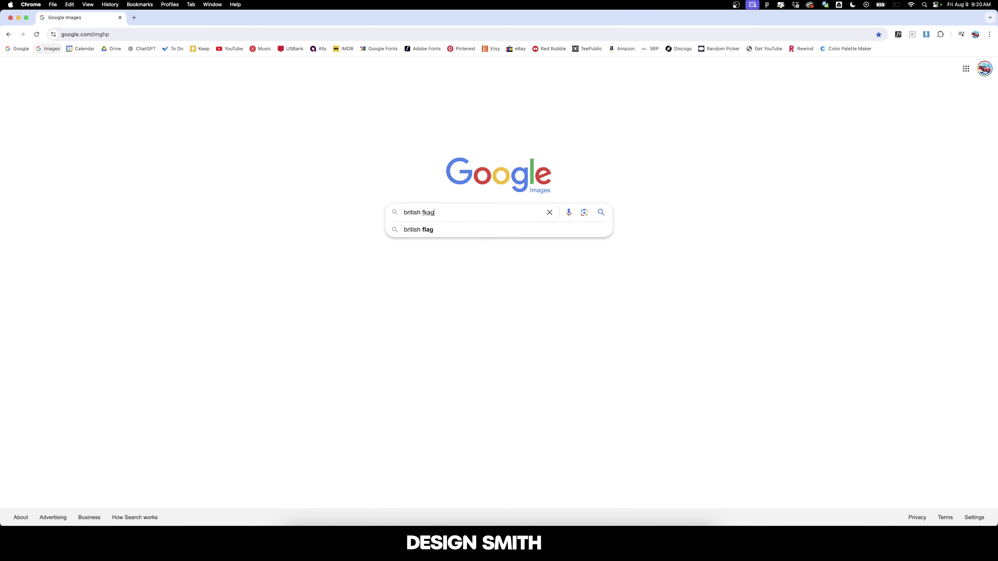
pyautogui.write('tract')
pyautogui.press('Return')
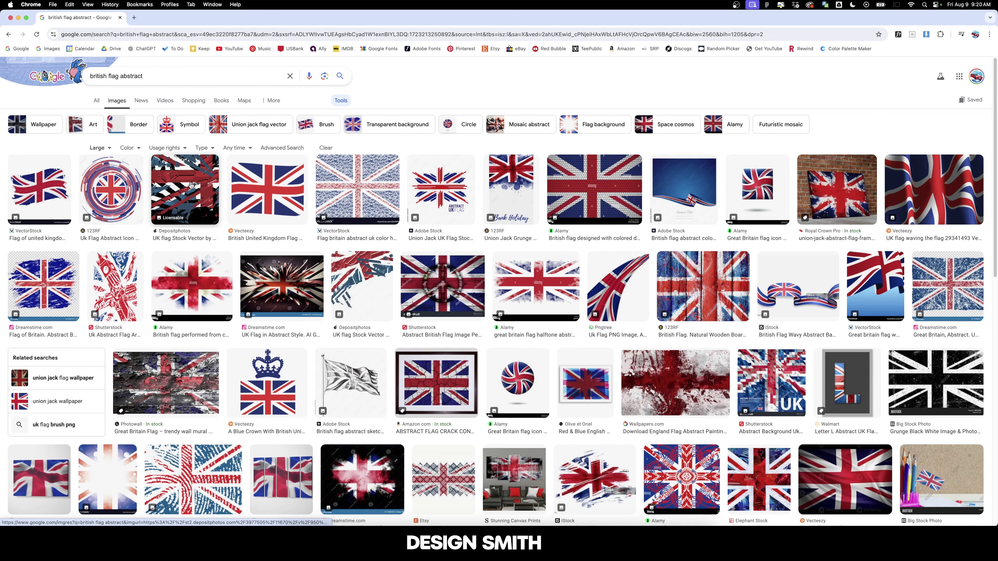
# Open the Depositphotos abstract UK flag image from the search results in its own tab
pyautogui.click(185, 189)
pyautogui.rightClick(809, 296)
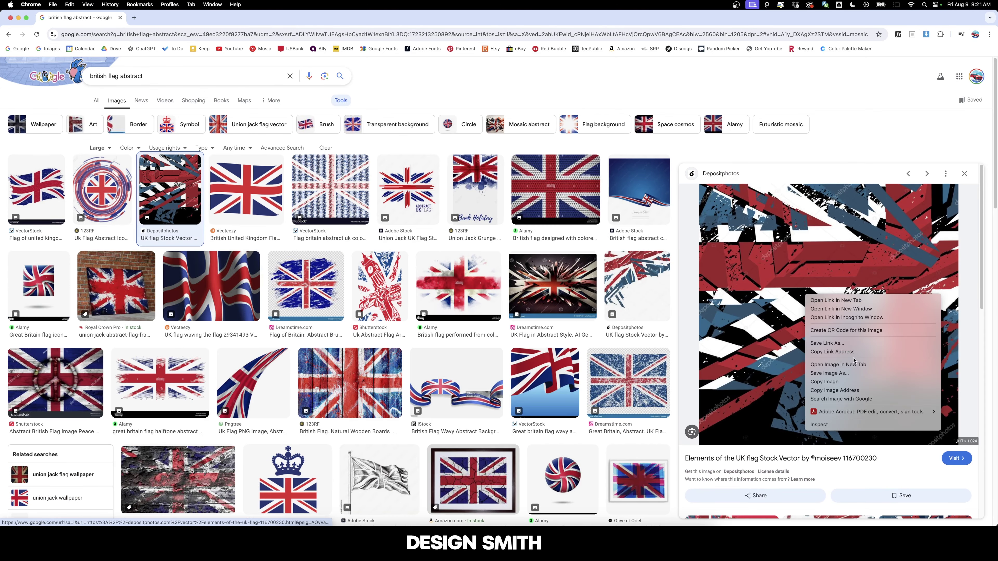
pyautogui.click(829, 310)
pyautogui.hotkey('ctrl', 'Tab')
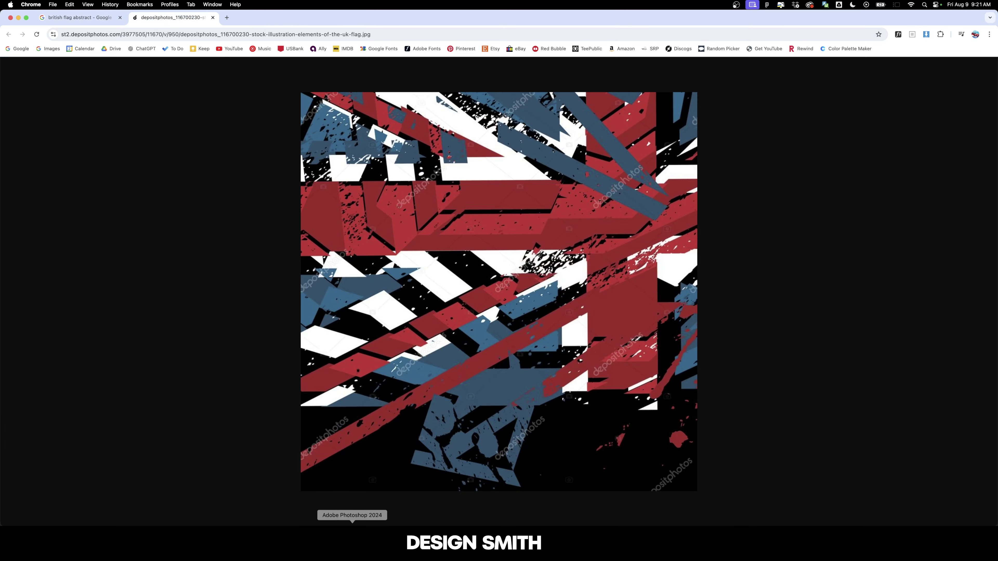
# Paste the flag image into the Photoshop poster document and scale it up to cover the whole canvas
pyautogui.click(351, 540)
pyautogui.press('super+v')
pyautogui.press('super+v')
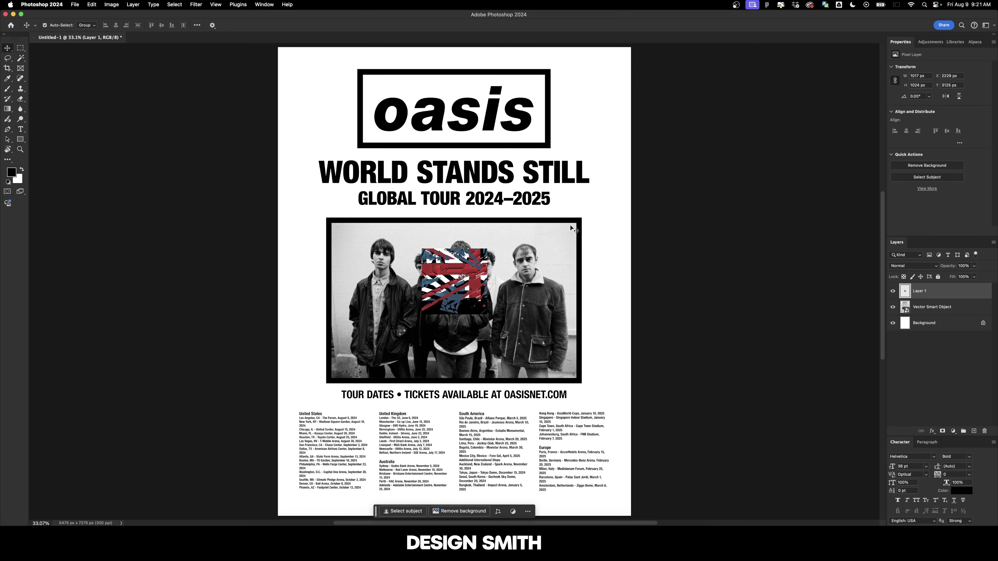
pyautogui.press('super+t')
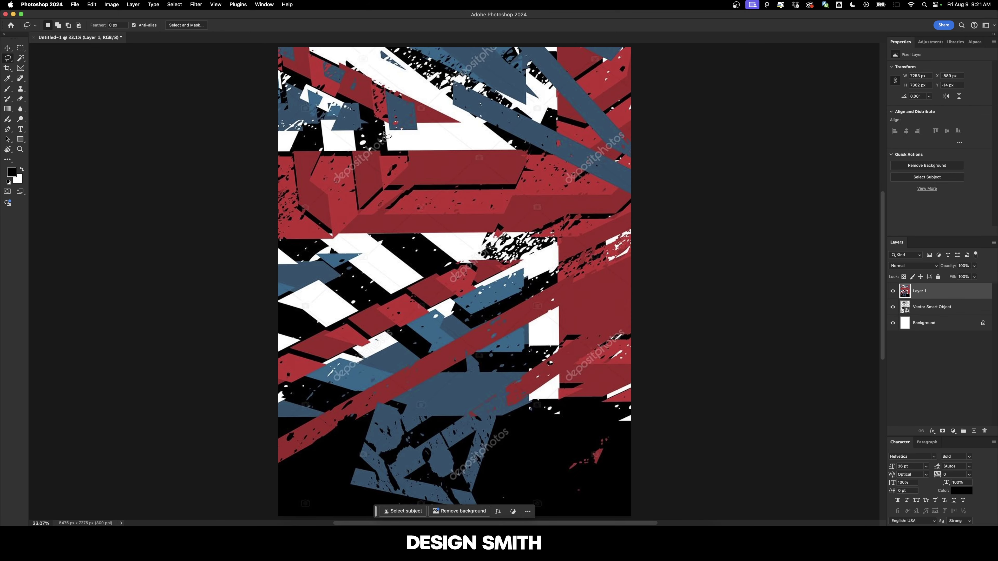
# Select the watermarks in the upper part of the flag image with the Lasso and replace them using Content-Aware Fill
pyautogui.moveTo(384, 128)
pyautogui.mouseDown()
pyautogui.moveTo(329, 175)
pyautogui.moveTo(385, 129)
pyautogui.mouseUp()
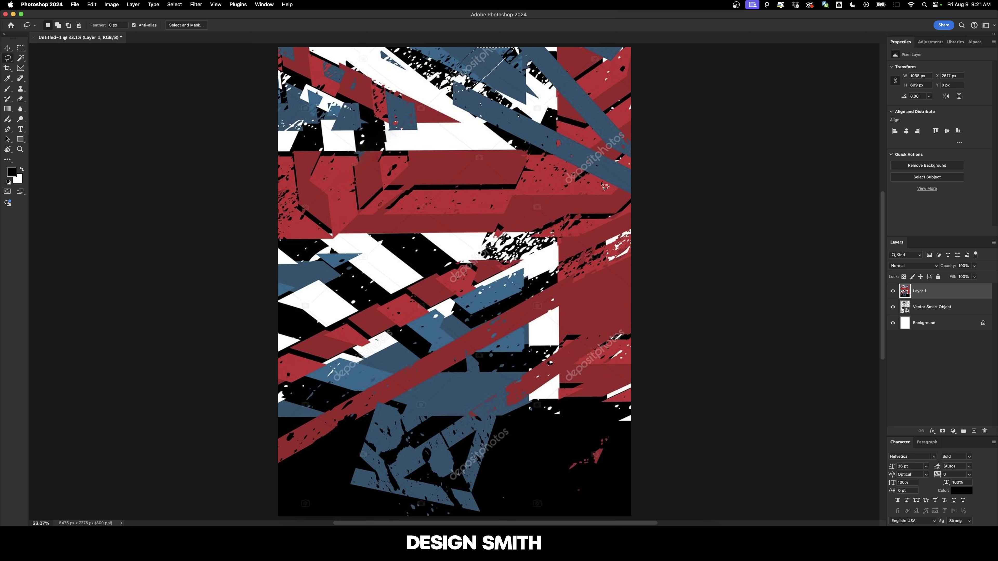
pyautogui.hotkey('shift', 'BackSpace')
pyautogui.press('Return')
pyautogui.moveTo(601, 183); pyautogui.dragTo(569, 173)
pyautogui.hotkey('shift', 'BackSpace')
pyautogui.press('Return')
# Apply Content-Aware Fill to the lower-right watermark and the small mark on the upper red bar of the flag image
pyautogui.moveTo(604, 323); pyautogui.dragTo(570, 373)
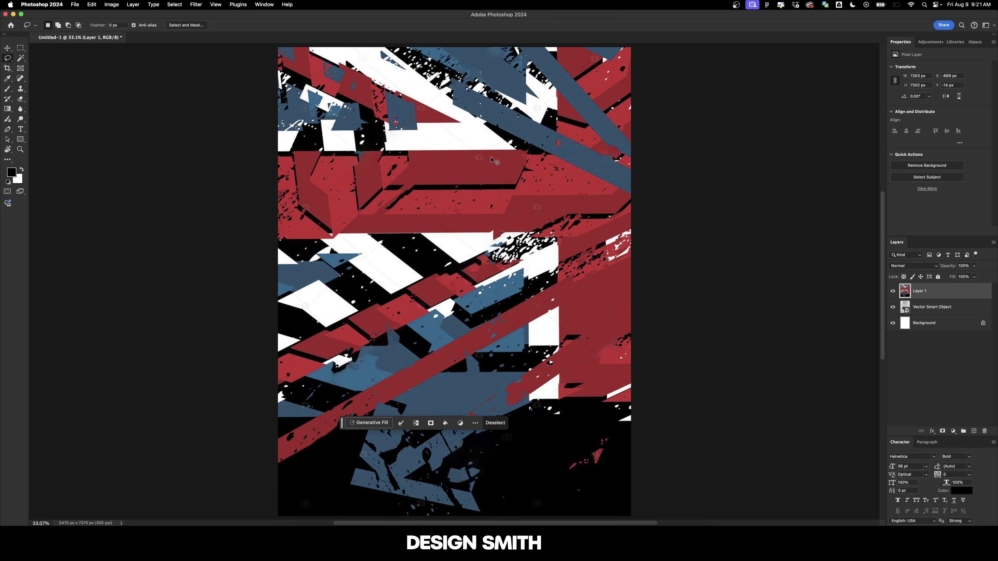
pyautogui.press('super+d')
pyautogui.moveTo(491, 157); pyautogui.dragTo(361, 62)
pyautogui.hotkey('shift', 'BackSpace')
pyautogui.press('Return')
pyautogui.press('super+d')
# Clean up the remaining faint marks around the diagonal white stripes in the flag's centre with Lasso selections and Content-Aware Fill
pyautogui.press('v')
pyautogui.scroll(1, 728, 317)
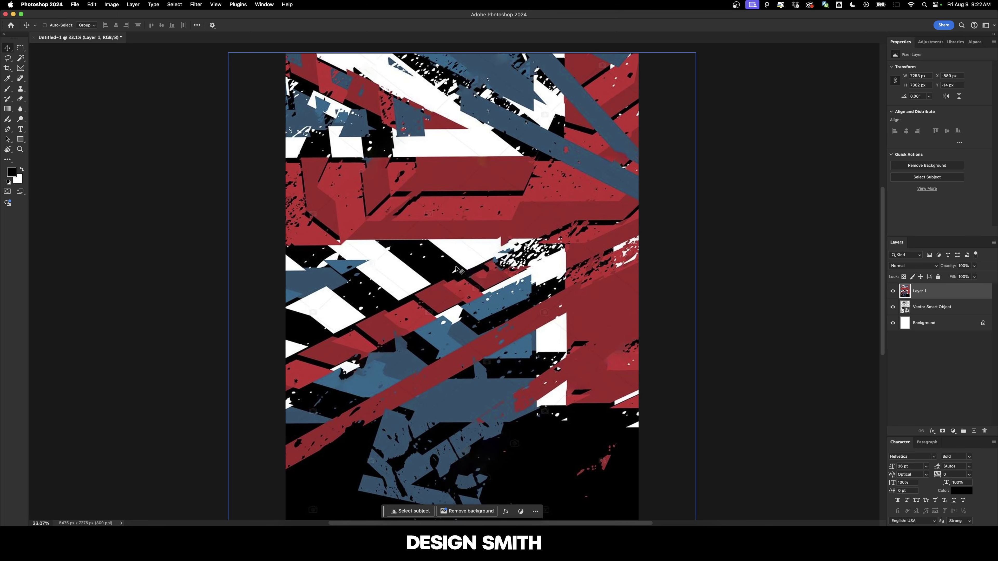
pyautogui.press('l')
pyautogui.moveTo(380, 255); pyautogui.dragTo(379, 256)
pyautogui.hotkey('shift', 'BackSpace')
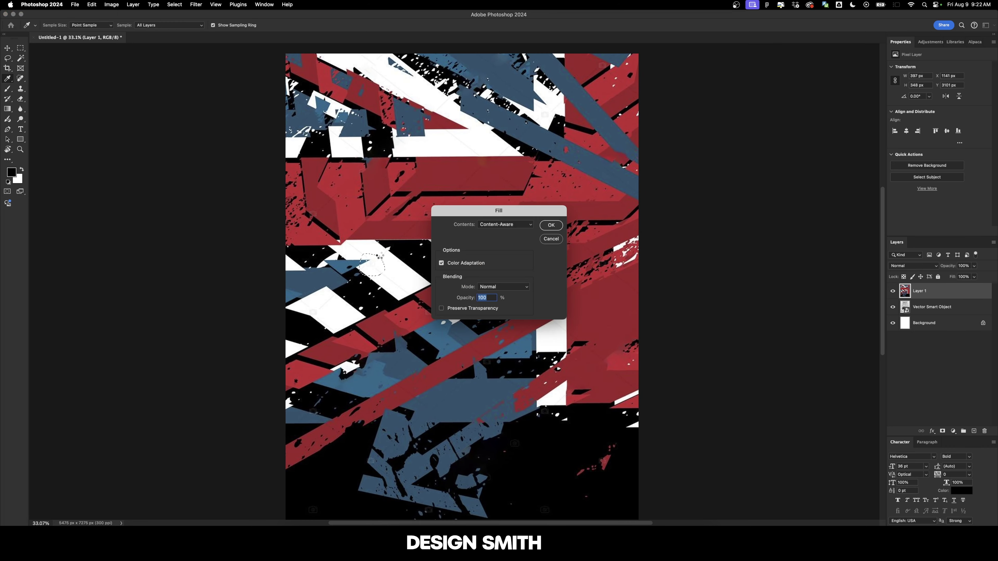
pyautogui.press('Return')
pyautogui.press('super+d')
pyautogui.moveTo(469, 245); pyautogui.dragTo(465, 243)
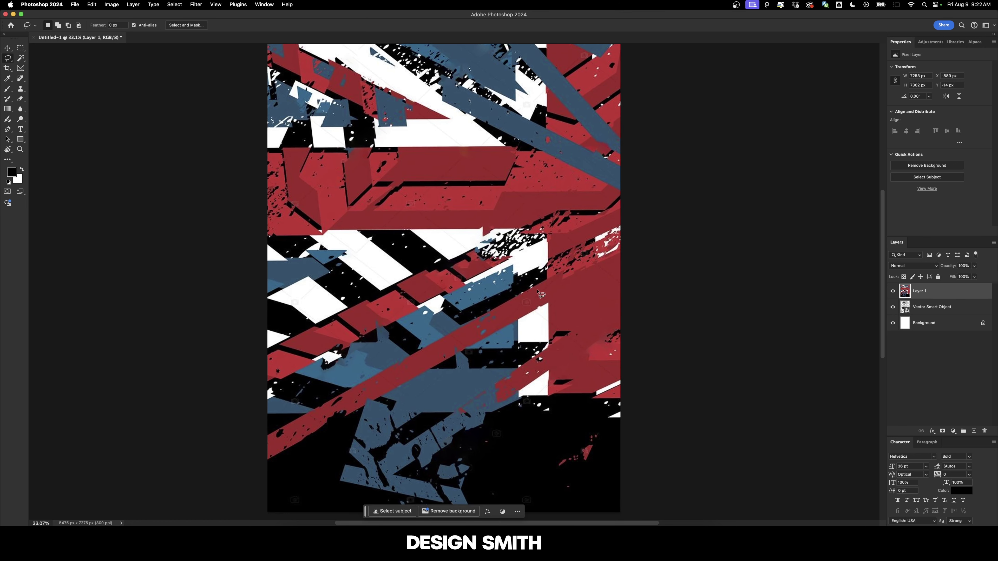
pyautogui.press('v')
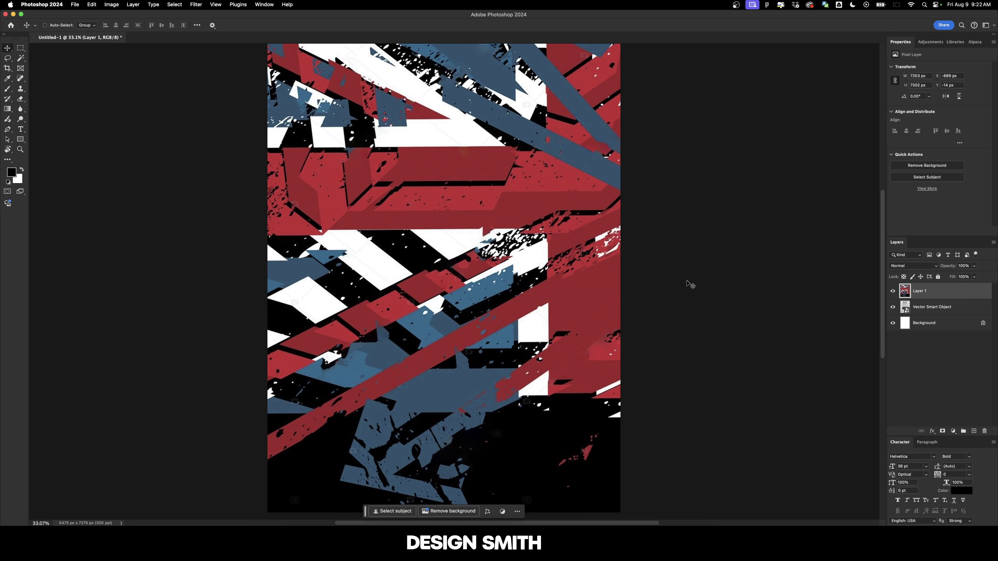
# Try blend modes such as Linear Dodge (Add), Soft Light, Difference and Lighten on the flag layer
pyautogui.hotkey('alt', 'shift', 'a')
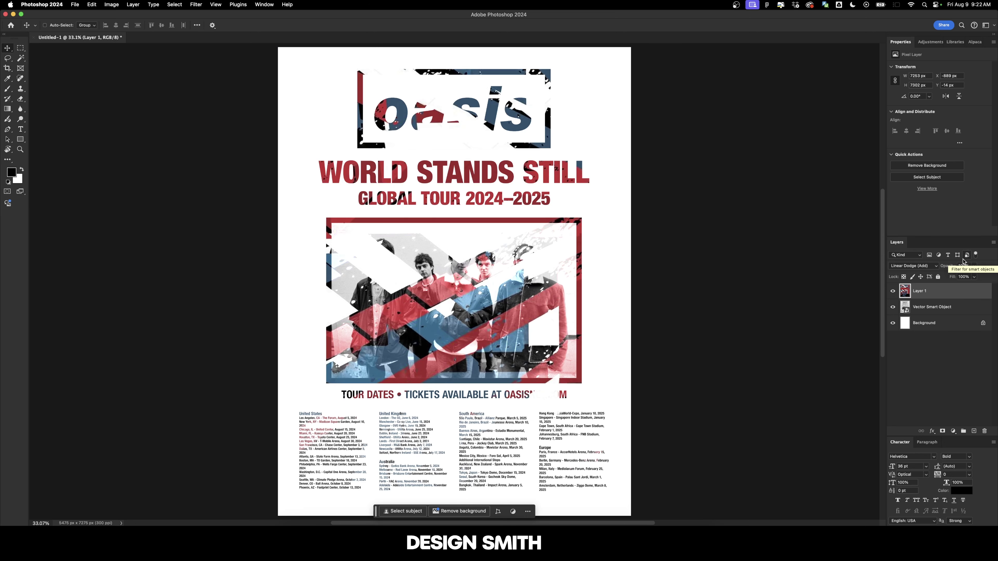
pyautogui.hotkey('shift', '+')
pyautogui.hotkey('shift', '+')
pyautogui.hotkey('shift', '+')
pyautogui.hotkey('shift', '+')
pyautogui.hotkey('shift', '+')
pyautogui.hotkey('shift', '+')
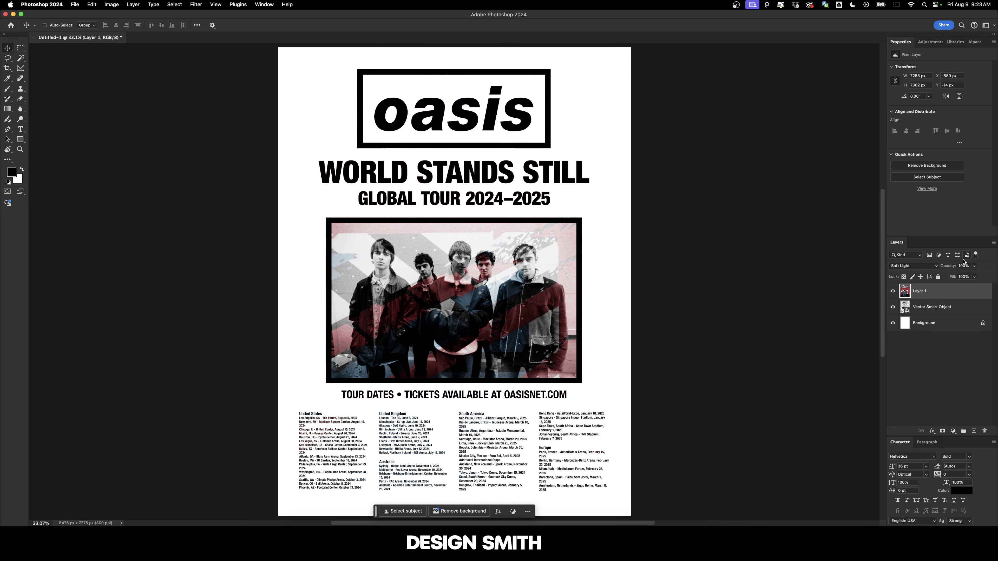
pyautogui.hotkey('shift', '+')
pyautogui.hotkey('shift', '+')
pyautogui.hotkey('shift', '+')
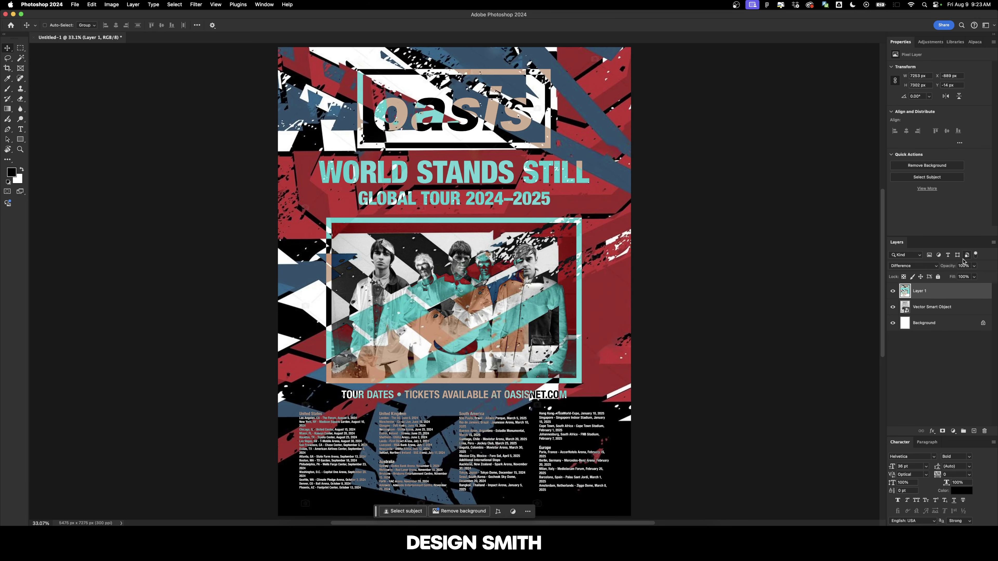
pyautogui.hotkey('alt', 'shift', 'g')
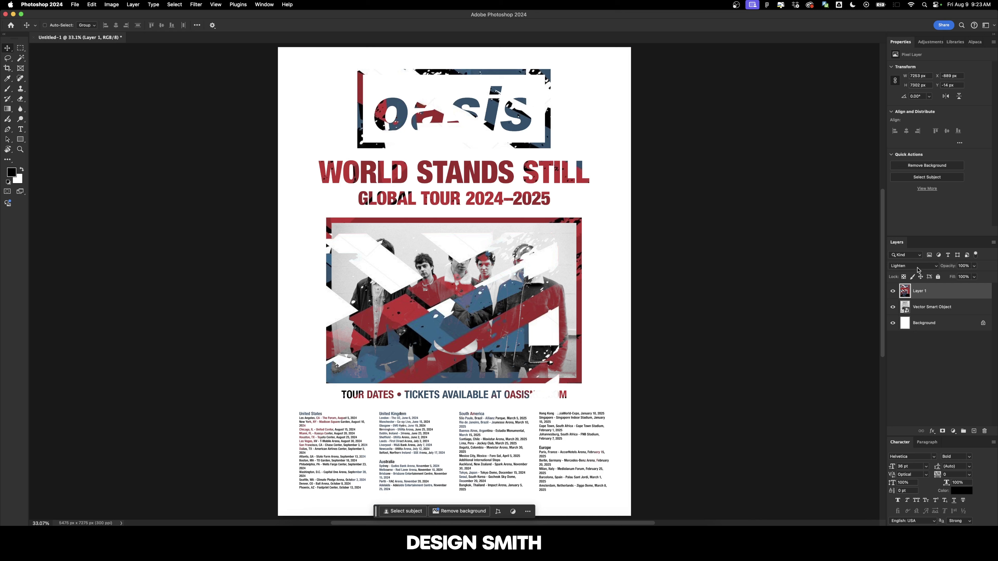
# Set the flag layer's blend mode to Normal and move the layer below the Vector Smart Object
pyautogui.click(915, 266)
pyautogui.click(925, 193)
pyautogui.press('super+bracketleft')
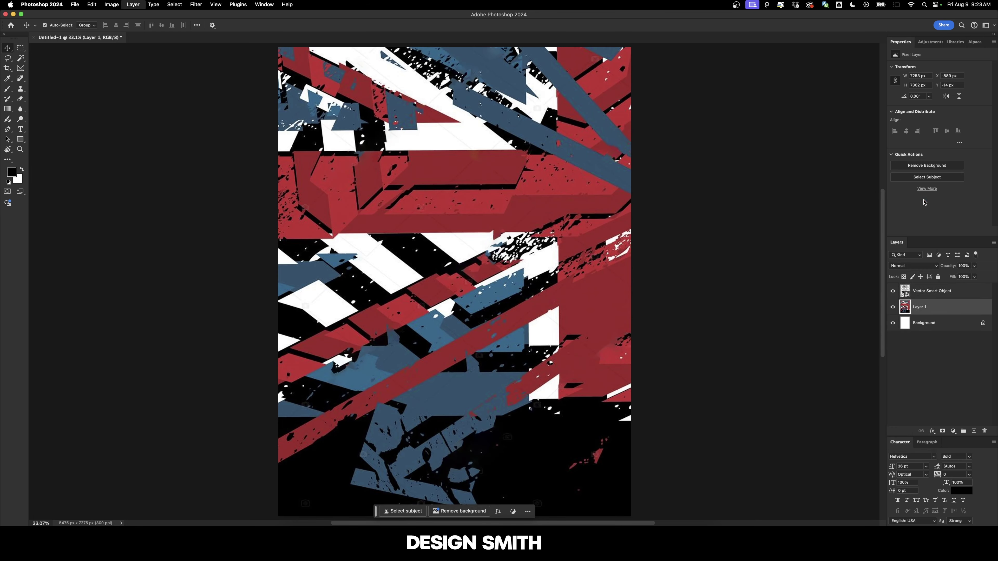
# Open the Vector Smart Object's contents for editing in Illustrator
pyautogui.doubleClick(904, 291)
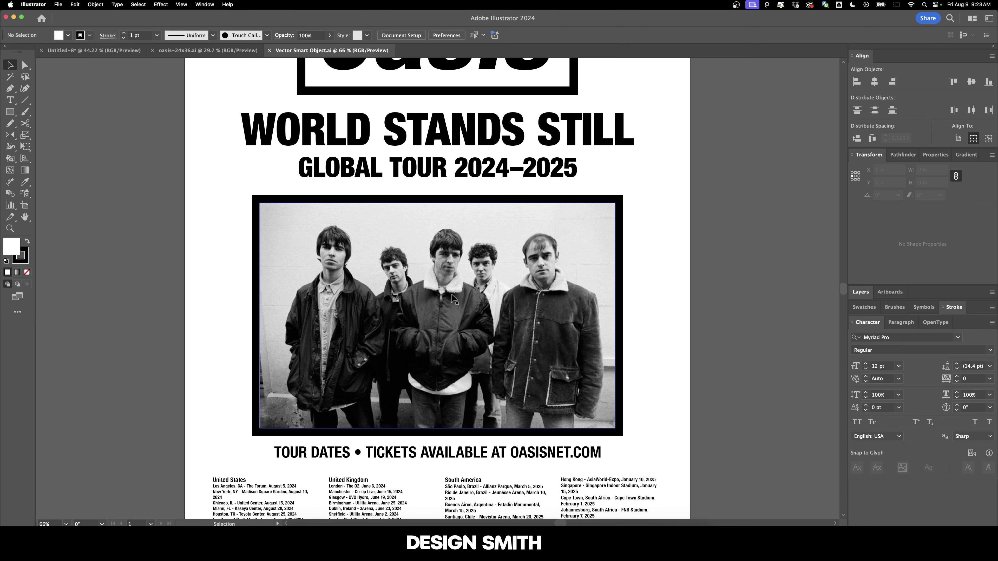
pyautogui.press('super+0')
pyautogui.moveTo(610, 318); pyautogui.dragTo(618, 361)
# Draw a white rectangle without a stroke that spans the black frame of the oasis logo
pyautogui.click(454, 125)
pyautogui.press('super+=')
pyautogui.press('super+=')
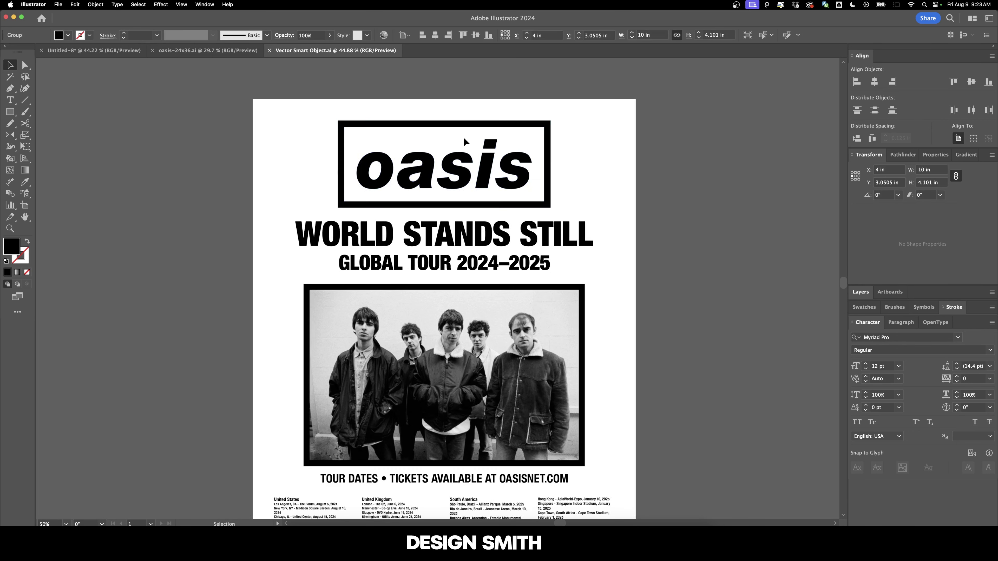
pyautogui.press('a')
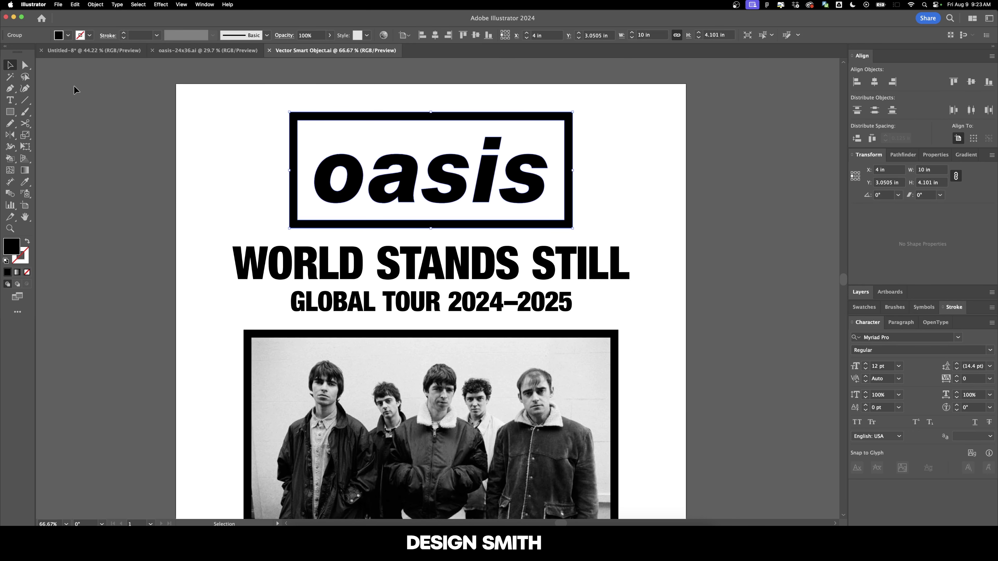
pyautogui.click(367, 127)
pyautogui.click(113, 177)
pyautogui.press('m')
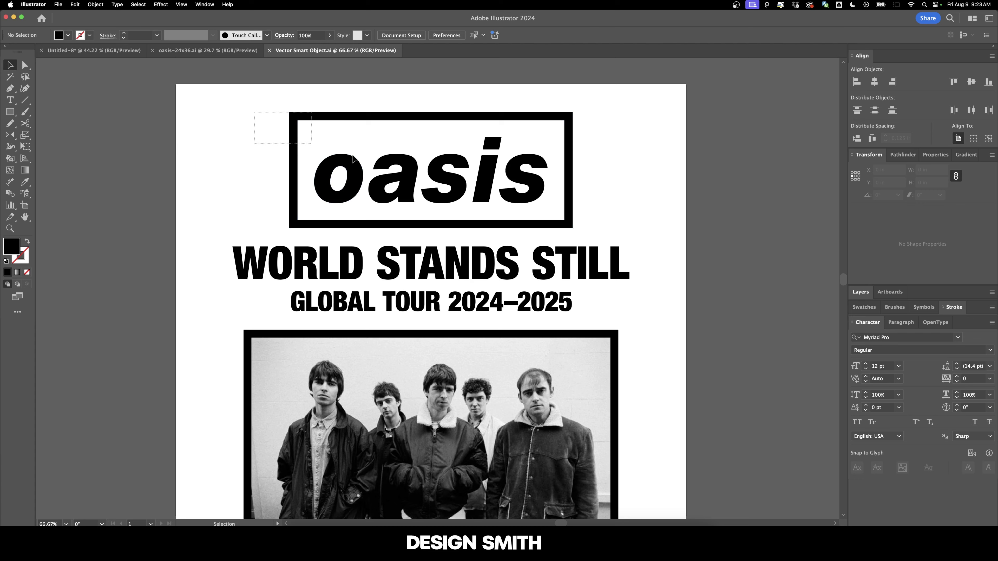
pyautogui.moveTo(294, 116)
pyautogui.mouseDown()
pyautogui.moveTo(356, 167)
pyautogui.moveTo(565, 223)
pyautogui.mouseUp()
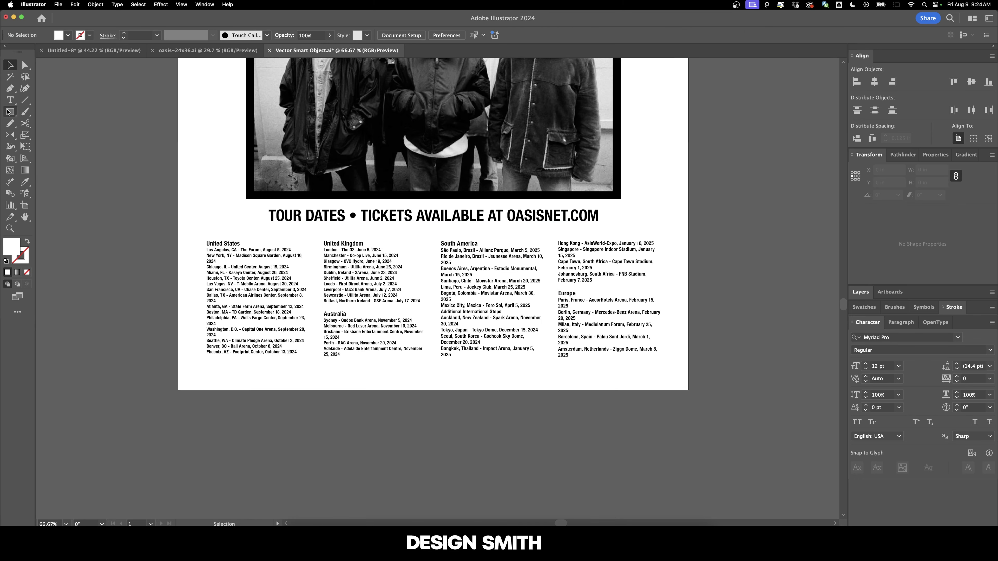
# In Outline view, draw a closed, irregular four-sided shape around the United States date column with the Pen tool
pyautogui.click(10, 89)
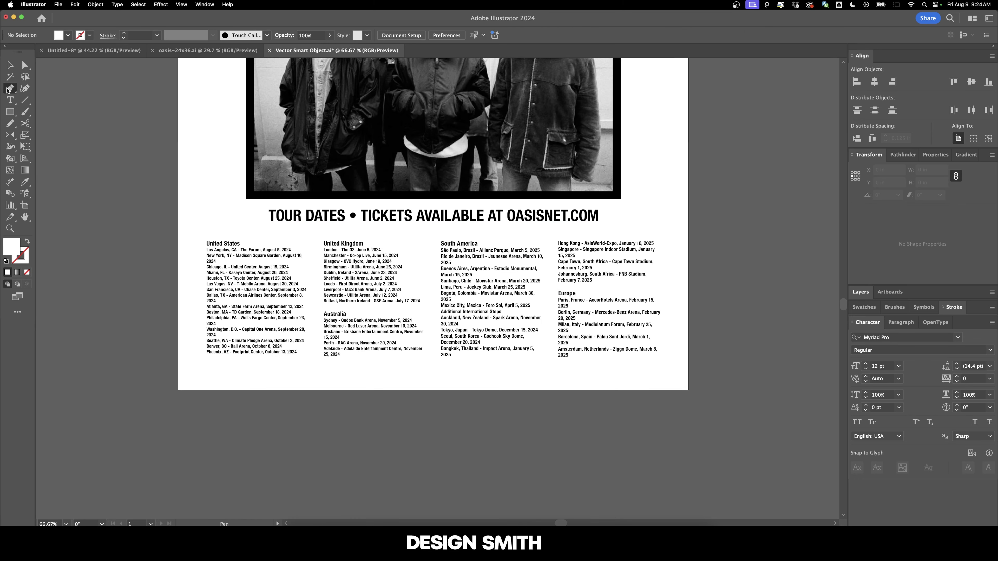
pyautogui.keyDown('super'); pyautogui.click(229, 313); pyautogui.keyUp('super')
pyautogui.hscroll(1, 229, 312)
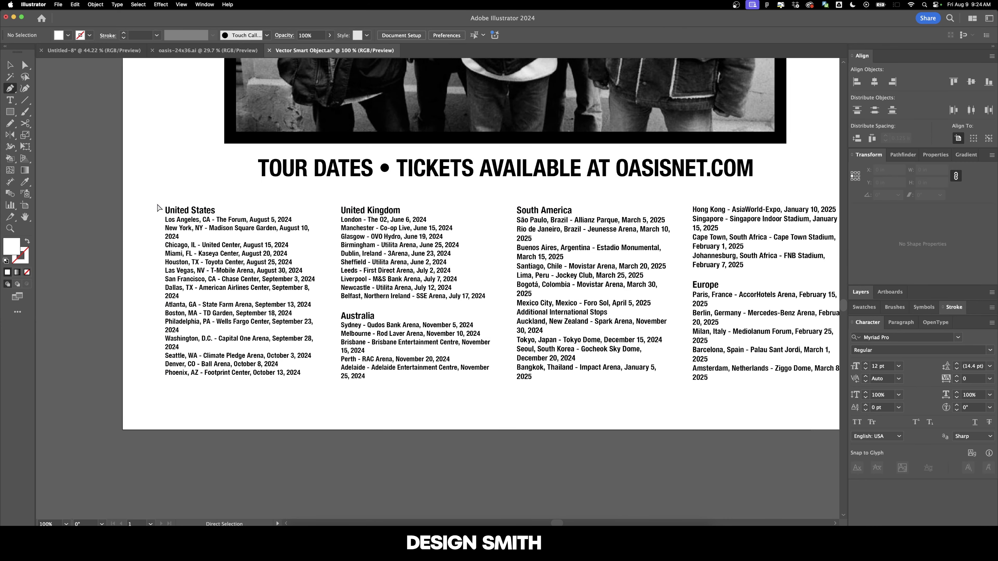
pyautogui.press('super+y')
pyautogui.click(158, 199)
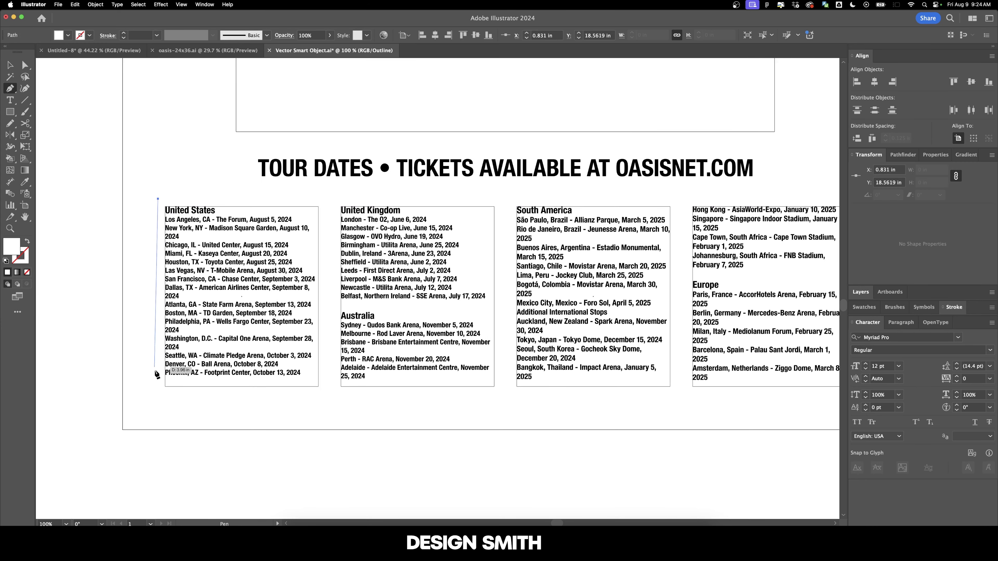
pyautogui.click(161, 392)
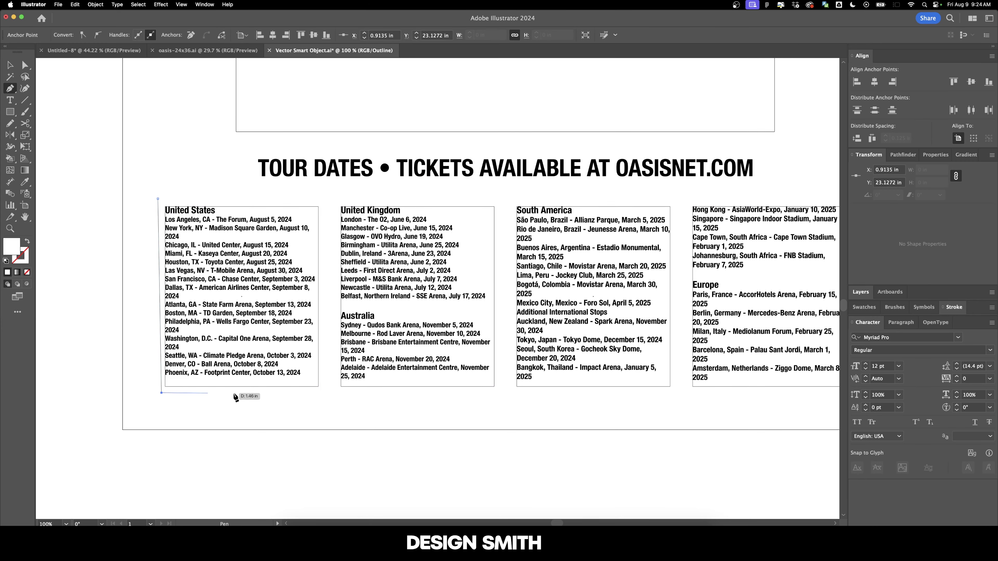
pyautogui.click(323, 389)
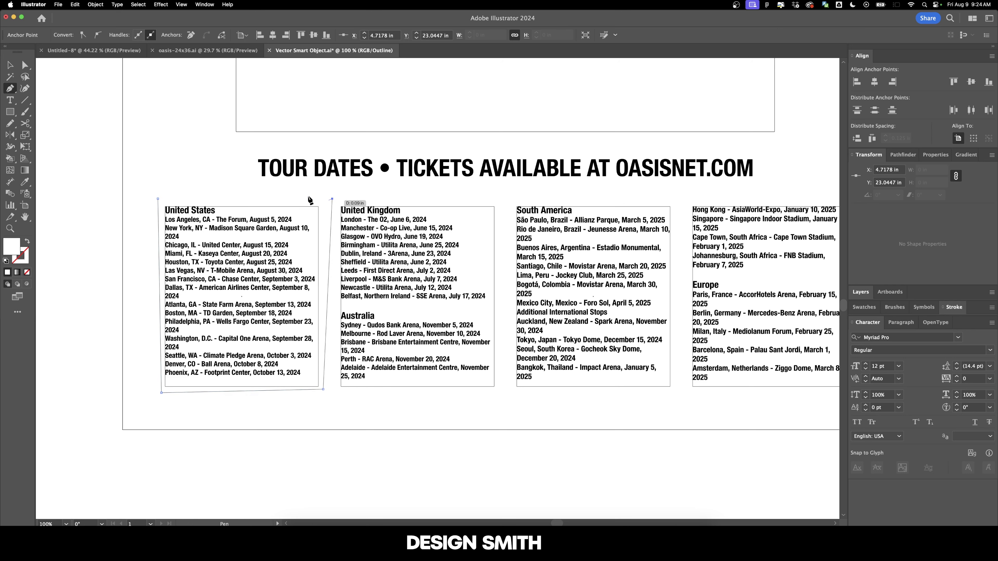
pyautogui.click(327, 190)
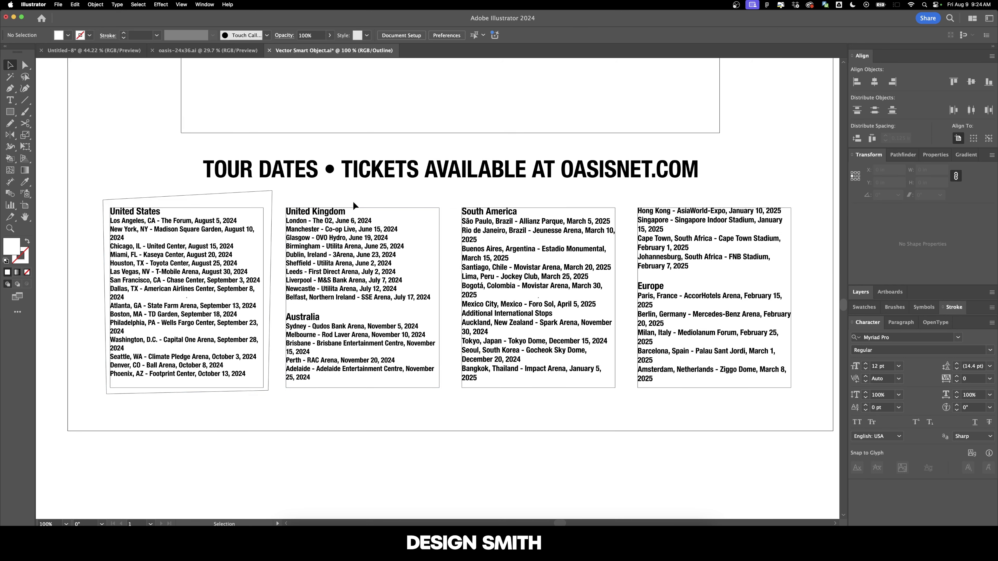
# Draw a closed, irregular four-sided shape around the United Kingdom and Australia date column with the Pen tool
pyautogui.press('p')
pyautogui.click(285, 194)
pyautogui.click(277, 399)
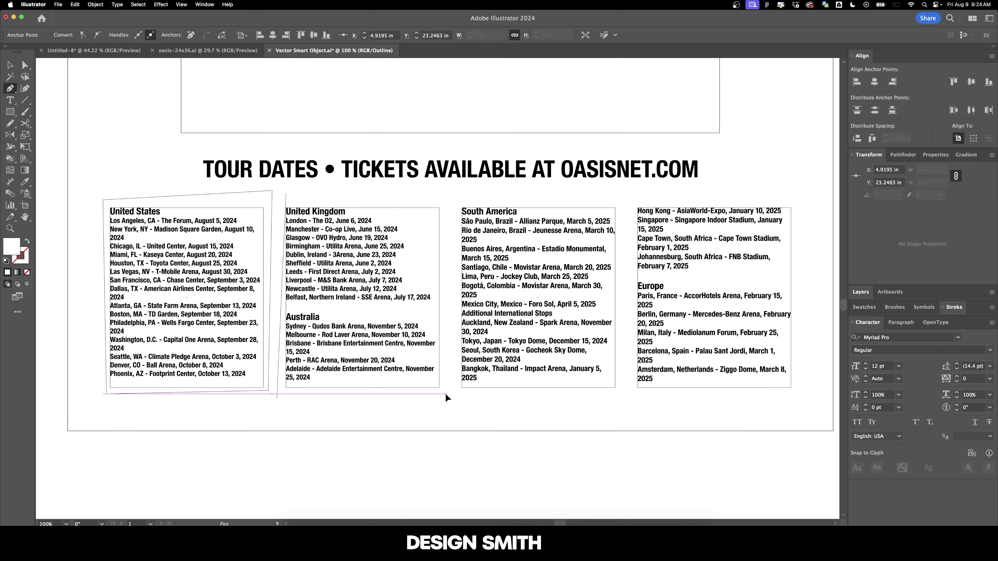
pyautogui.click(446, 394)
pyautogui.click(456, 198)
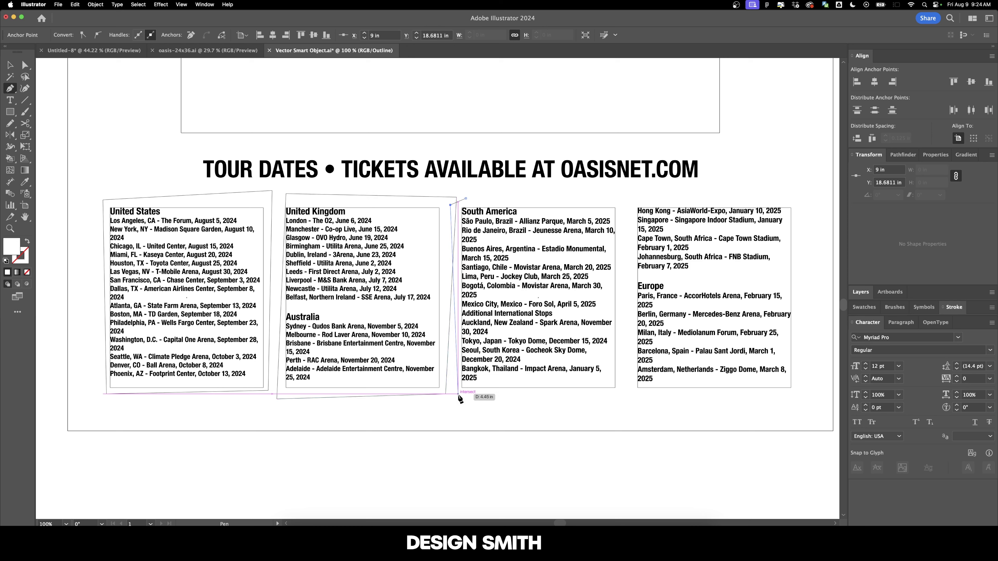
# Outline the South America column with an irregular four-sided path, remove the stray upper anchor and join the open upper ends
pyautogui.click(458, 394)
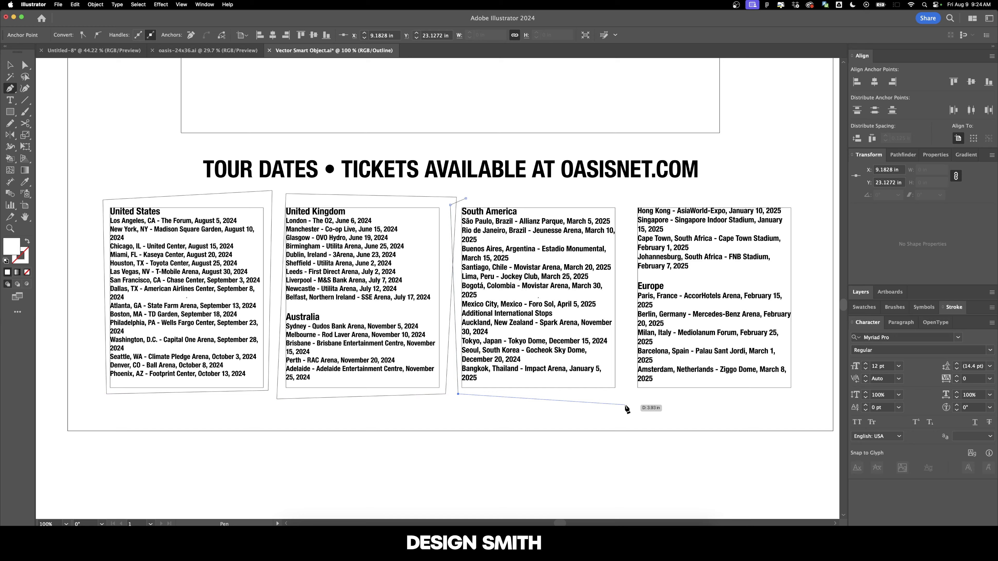
pyautogui.click(478, 200)
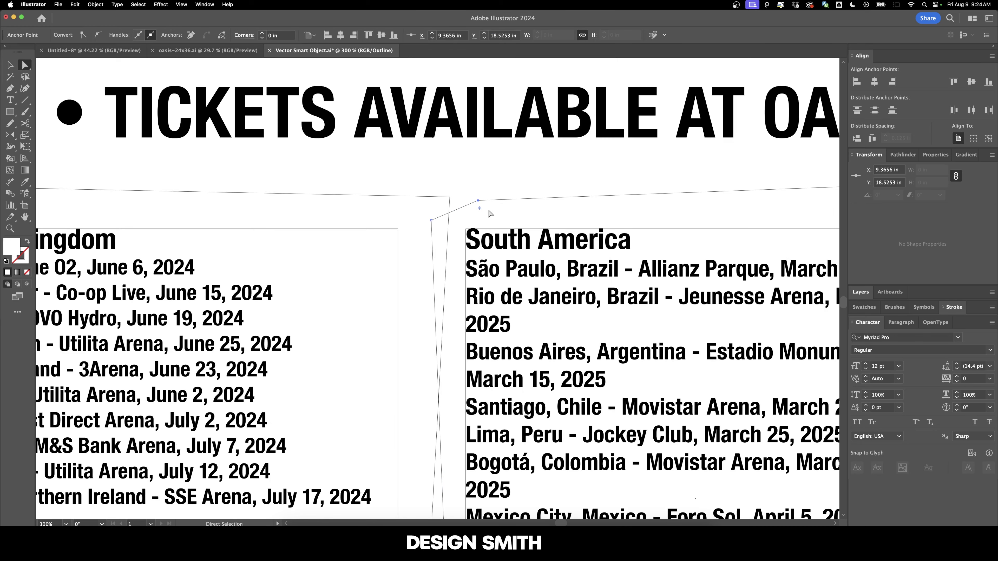
pyautogui.press('BackSpace')
pyautogui.scroll(-1, 492, 210)
pyautogui.hscroll(3, 507, 203)
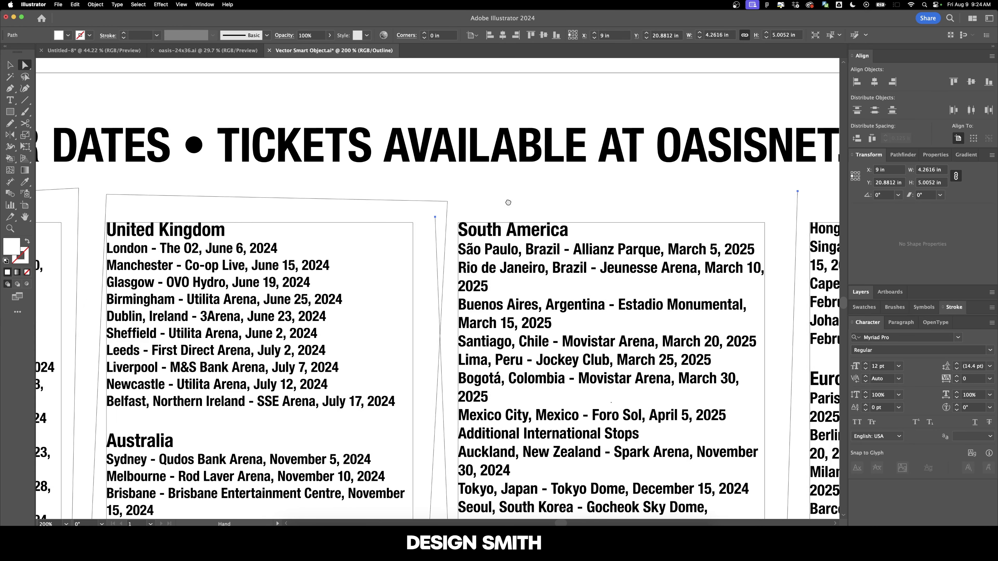
pyautogui.click(714, 190)
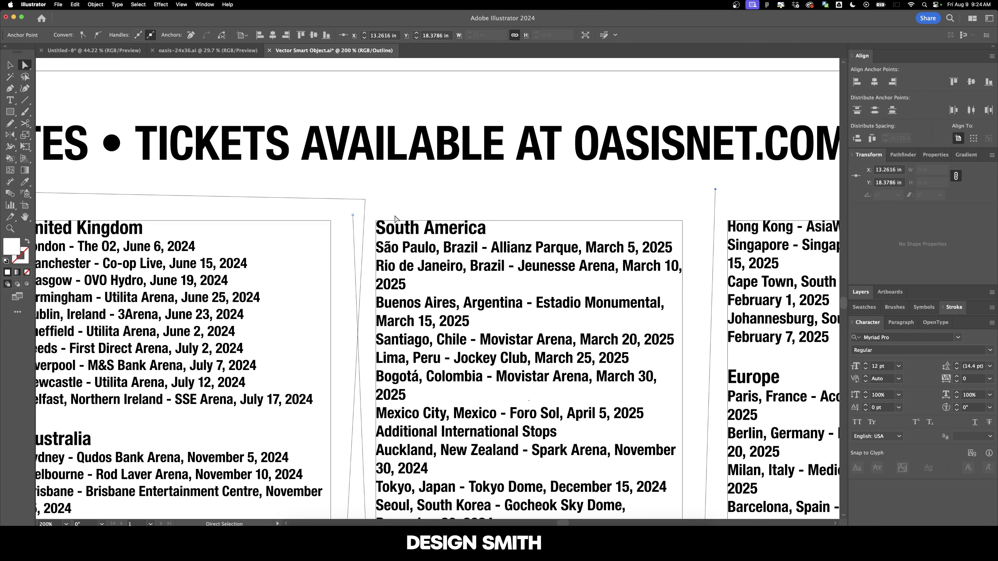
pyautogui.keyDown('shift'); pyautogui.click(352, 215); pyautogui.keyUp('shift')
# Move the two anchors of the United Kingdom shape nearest the United States column outward to narrow the gap between the shapes
pyautogui.moveTo(262, 213); pyautogui.dragTo(264, 213)
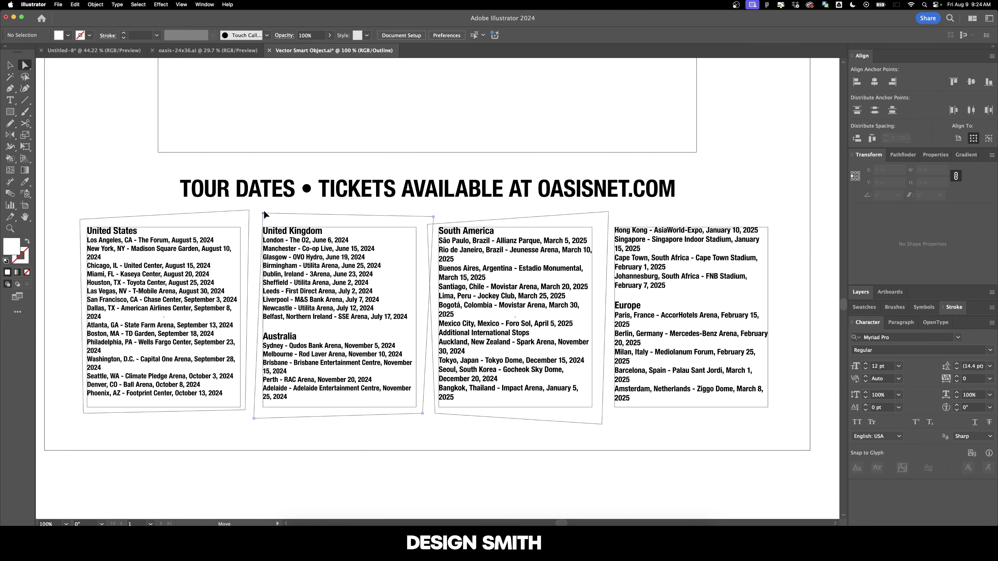
pyautogui.click(262, 214)
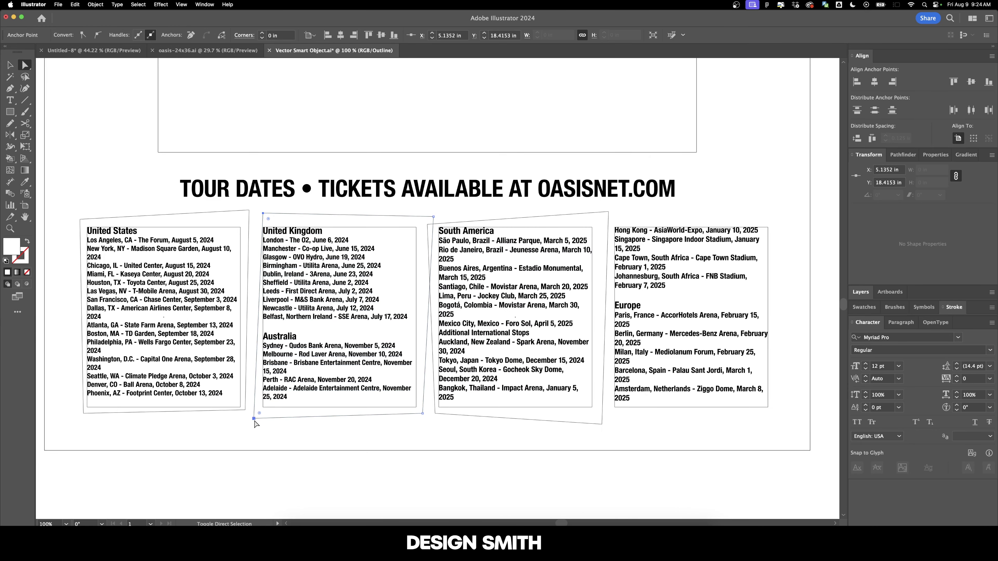
pyautogui.keyDown('shift'); pyautogui.click(254, 418); pyautogui.keyUp('shift')
pyautogui.moveTo(254, 418); pyautogui.dragTo(242, 414)
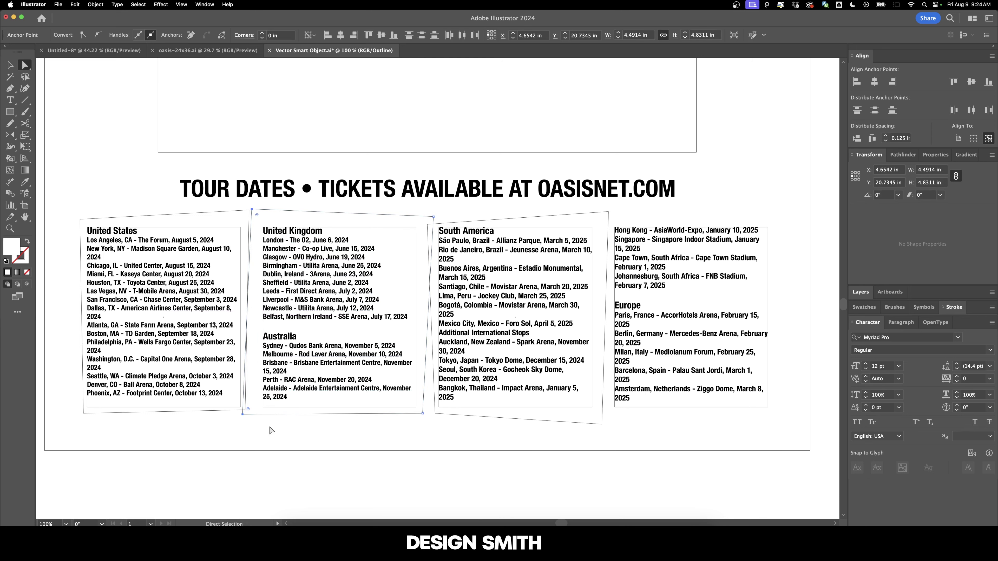
pyautogui.click(273, 429)
pyautogui.moveTo(461, 382); pyautogui.dragTo(426, 383)
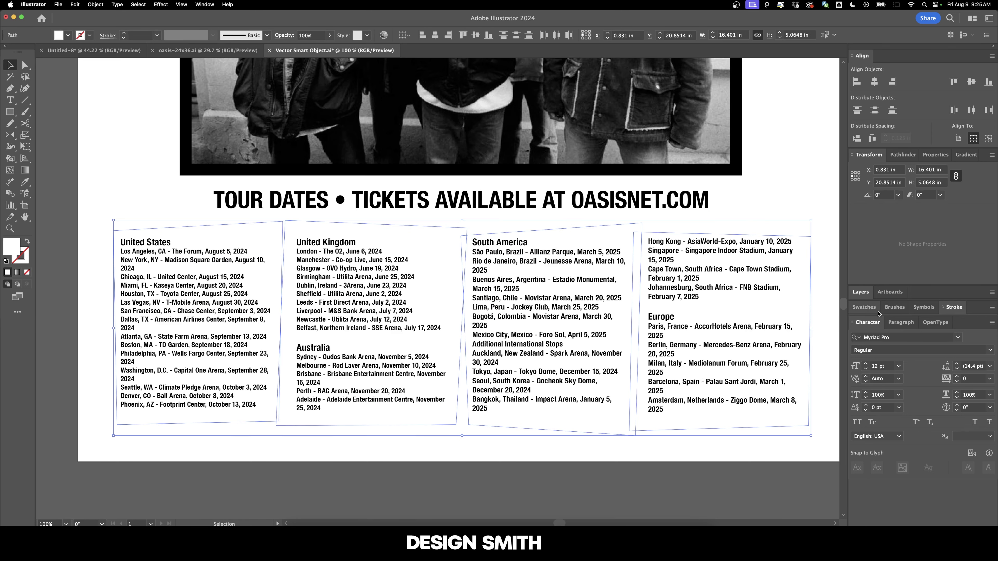
# Fill the four irregular shapes behind the tour date columns with bright red
pyautogui.click(864, 307)
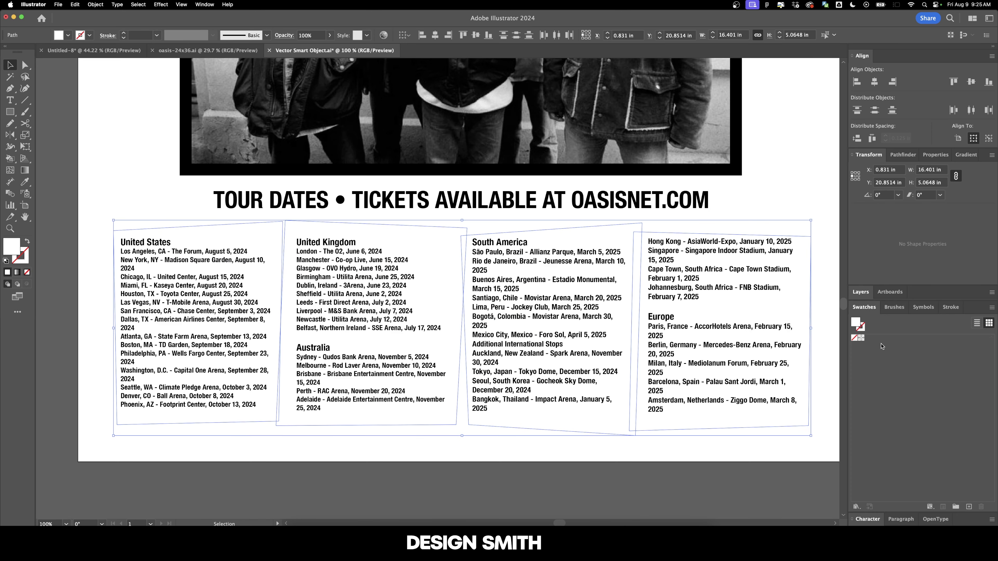
pyautogui.doubleClick(7, 249)
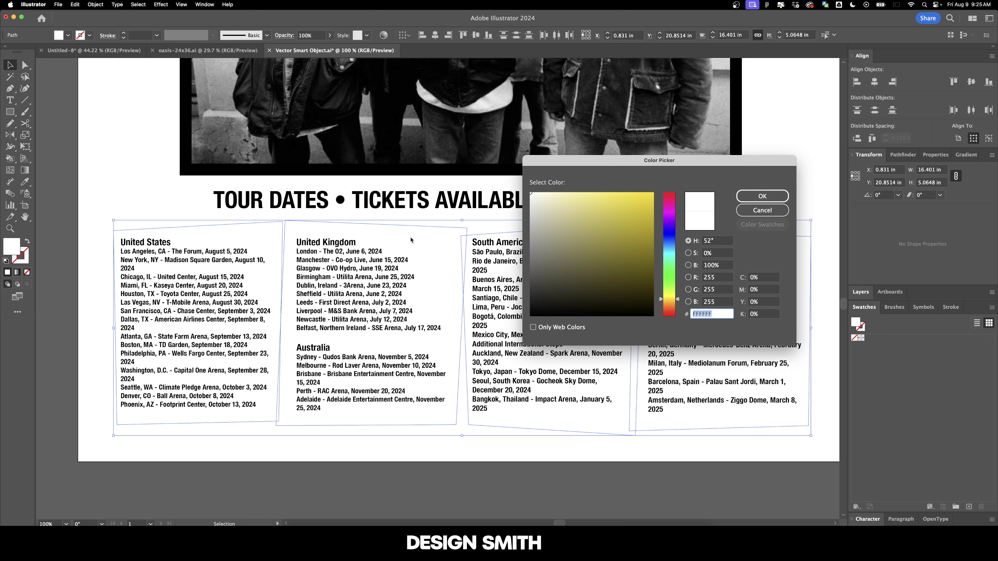
pyautogui.moveTo(669, 298); pyautogui.dragTo(673, 176)
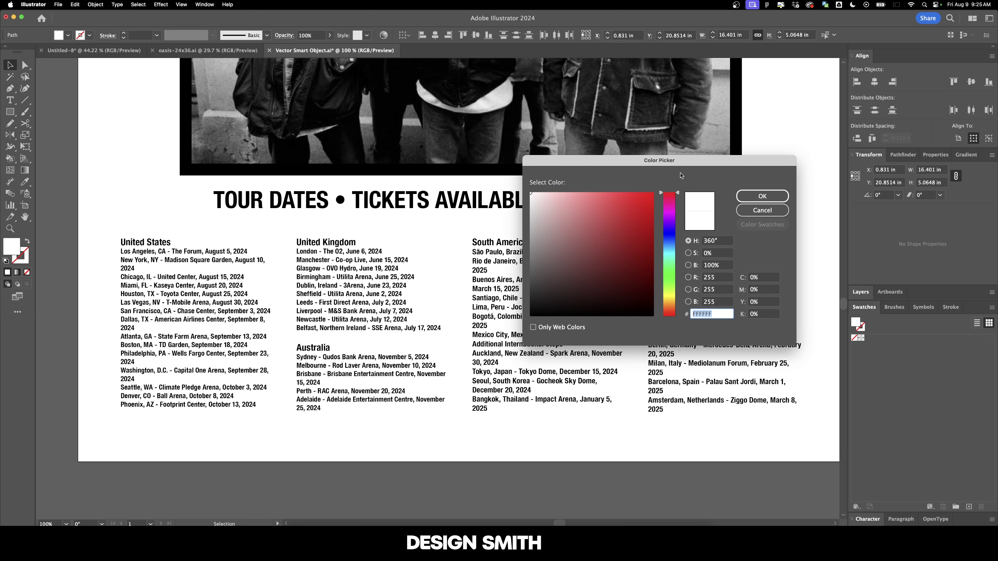
pyautogui.click(639, 208)
pyautogui.click(762, 195)
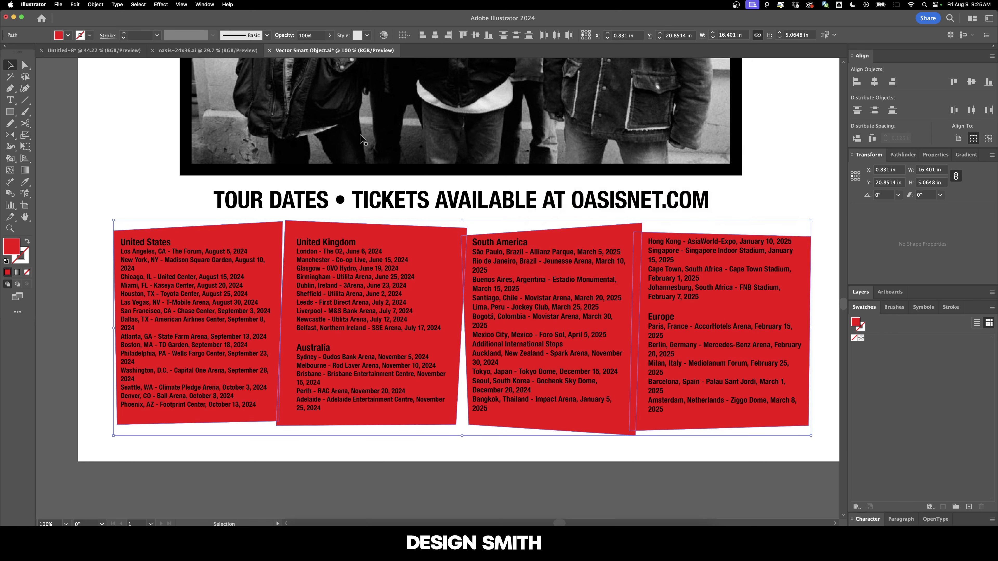
# Start a Roughen effect on the four date column shapes with a detail of 50 per inch
pyautogui.click(167, 4)
pyautogui.moveTo(214, 87)
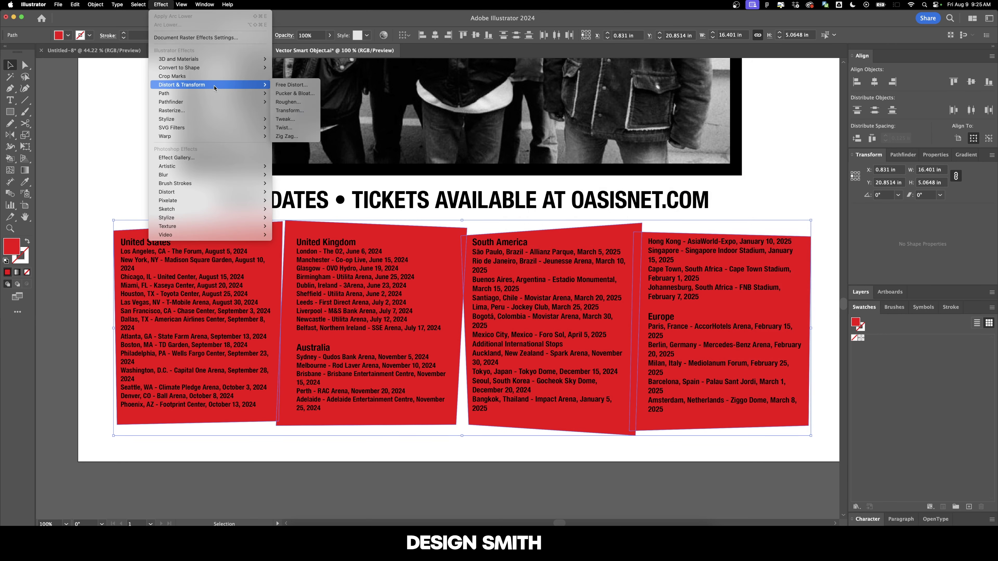
pyautogui.click(290, 102)
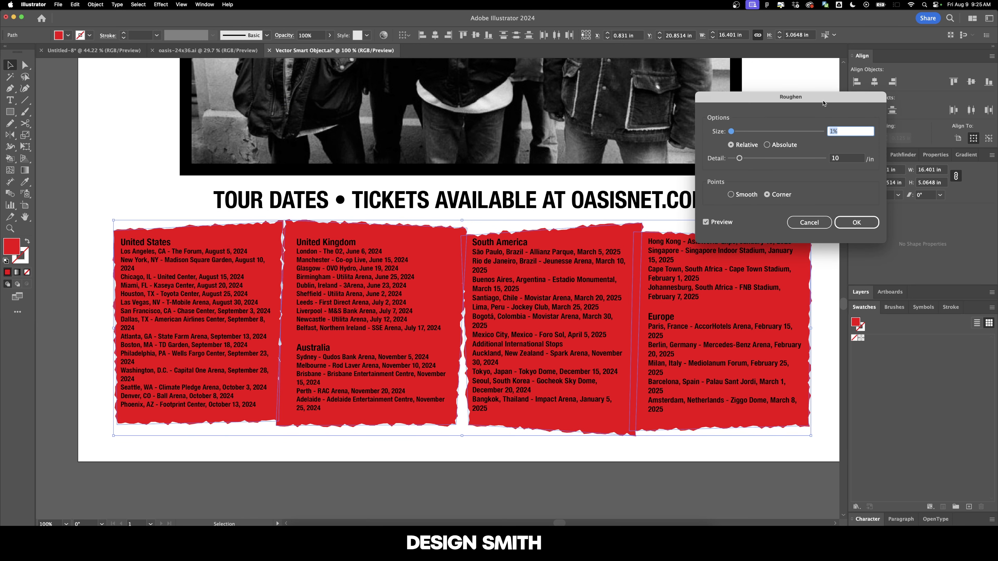
pyautogui.click(848, 160)
pyautogui.hotkey('shift', 'Up')
pyautogui.hotkey('shift', 'Up')
pyautogui.hotkey('shift', 'Up')
pyautogui.hotkey('shift', 'Up')
pyautogui.hotkey('shift', 'Up')
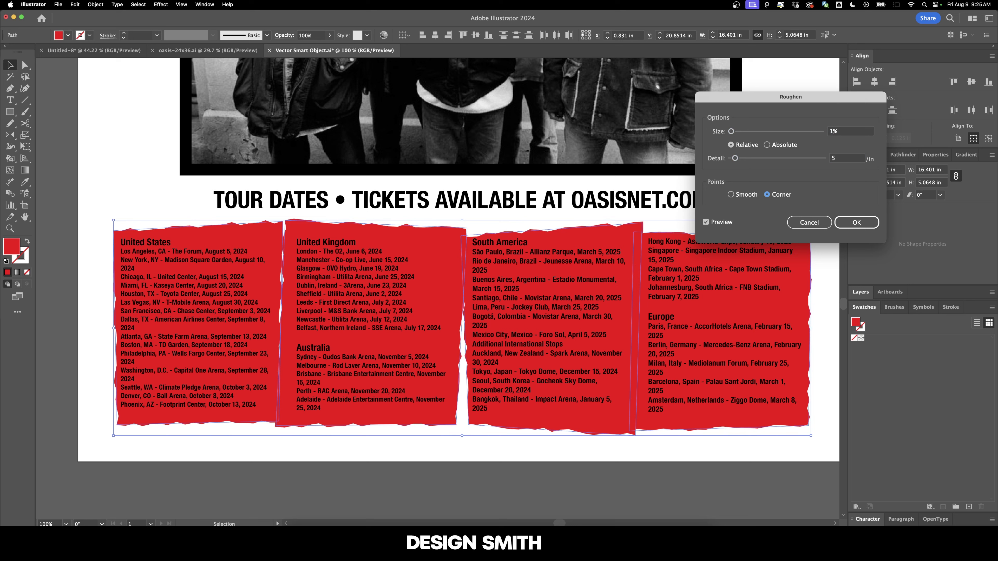
pyautogui.hotkey('shift', 'Down')
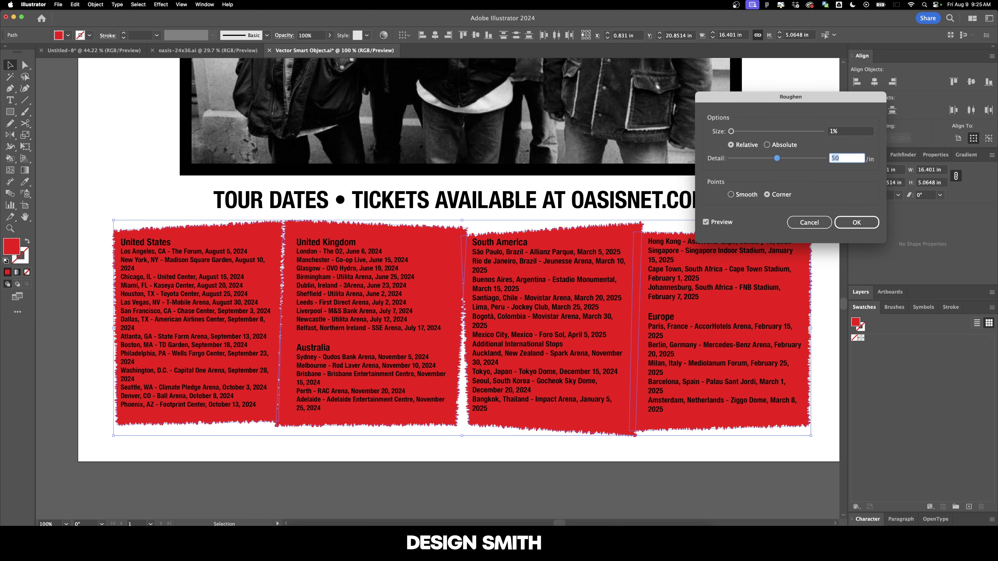
# Switch the Roughen size to Absolute, adjust its inch value and apply the effect
pyautogui.click(767, 144)
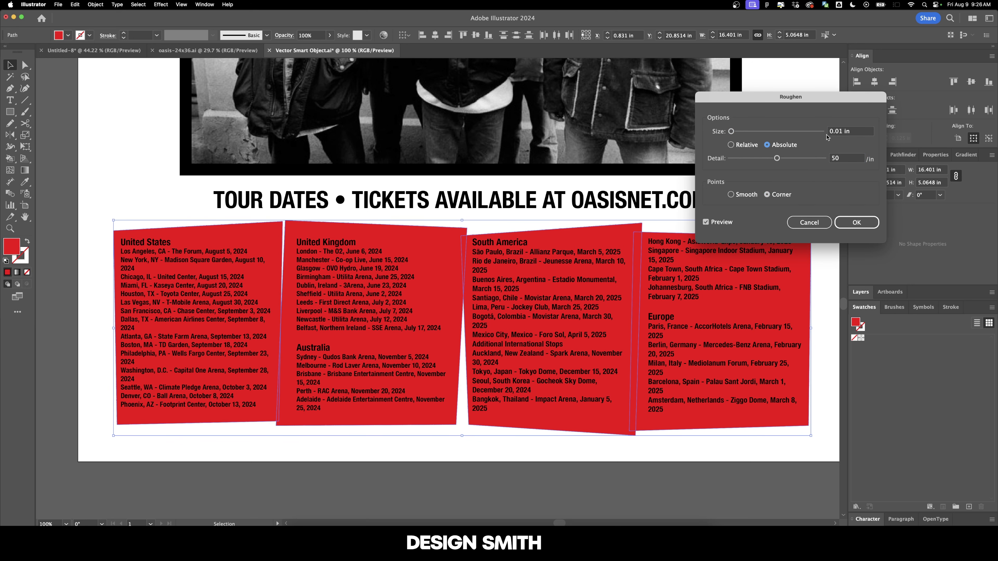
pyautogui.moveTo(844, 131); pyautogui.dragTo(841, 133)
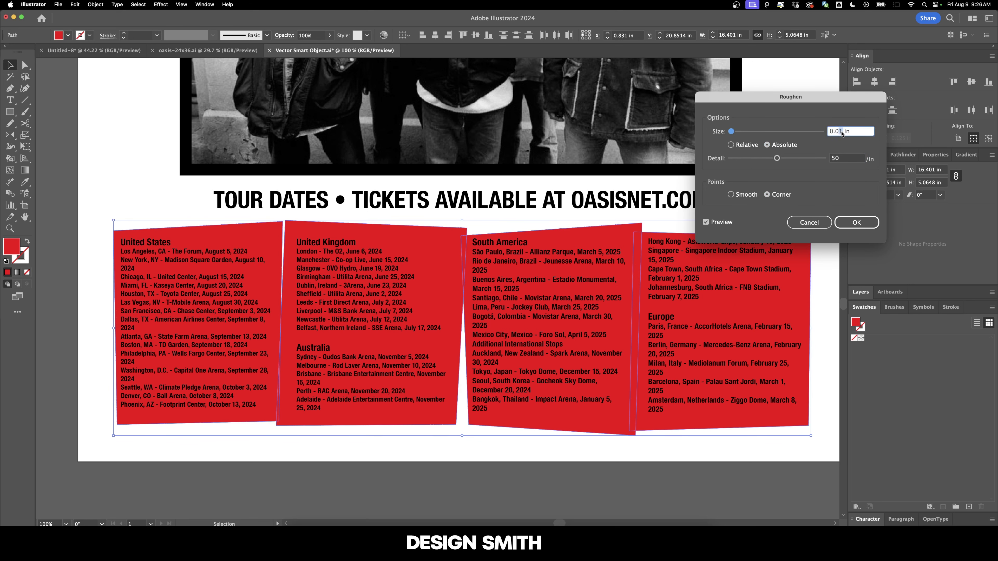
pyautogui.click(858, 222)
# Recolor the four roughened shapes white by sampling the blank background with the Eyedropper, then deselect them
pyautogui.press('i')
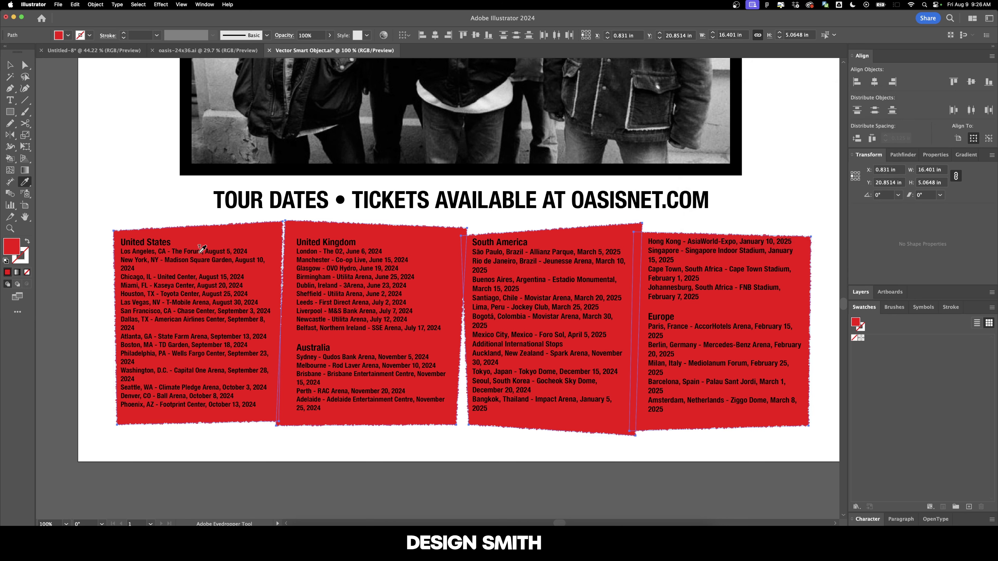
pyautogui.click(137, 205)
pyautogui.press('v')
pyautogui.click(133, 178)
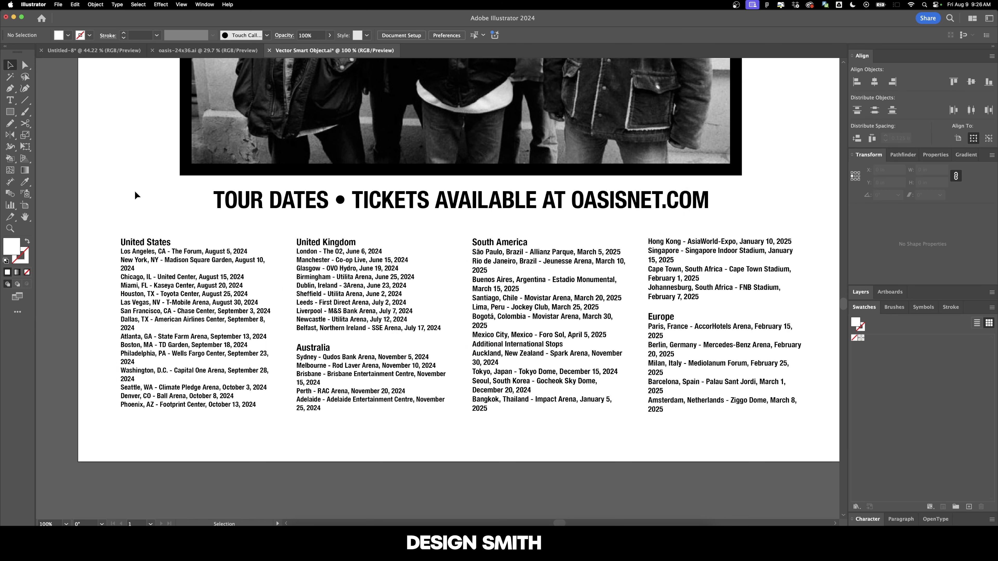
# Switch to Photoshop and examine the updated logo box, titles and date columns on the flag background
pyautogui.click(315, 538)
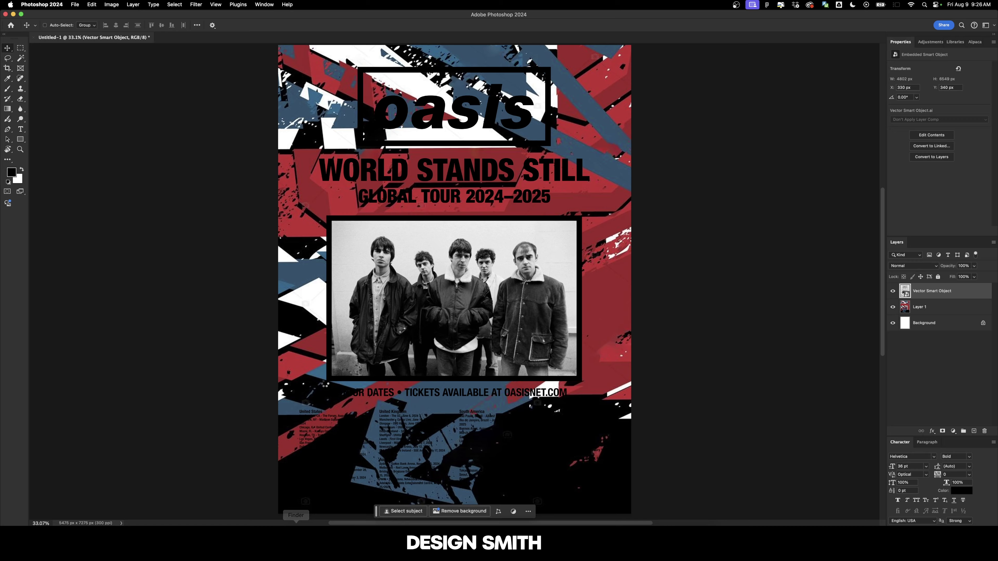
pyautogui.keyDown('super'); pyautogui.click(587, 371); pyautogui.keyUp('super')
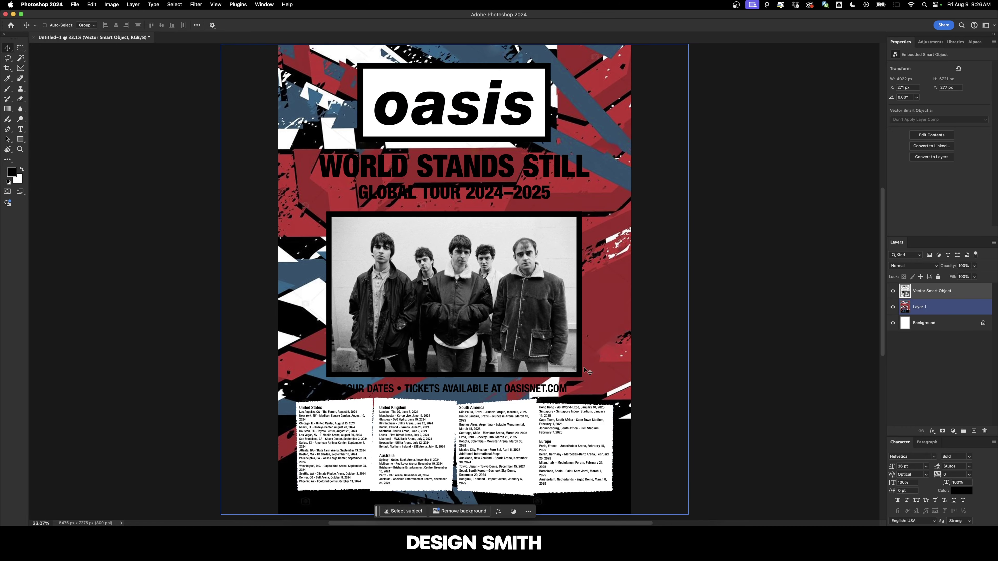
pyautogui.press('super+=')
pyautogui.press('super+=')
pyautogui.press('super+=')
pyautogui.press('super+0')
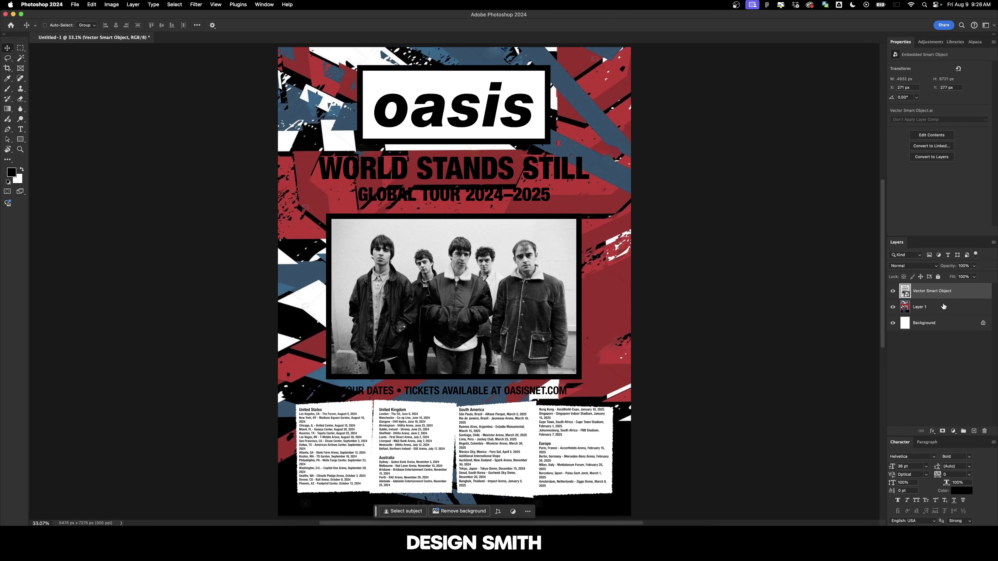
# Return to Illustrator and recolor the tour title lines and the "TOUR DATES • TICKETS AVAILABLE AT OASISNET.COM" heading off-white
pyautogui.press('super+Tab')
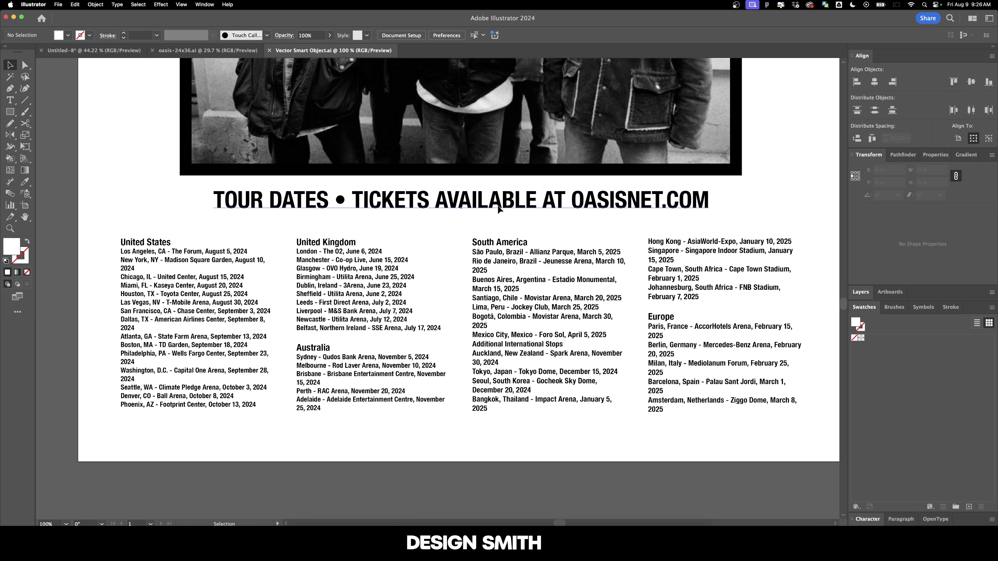
pyautogui.click(498, 209)
pyautogui.scroll(10, 523, 216)
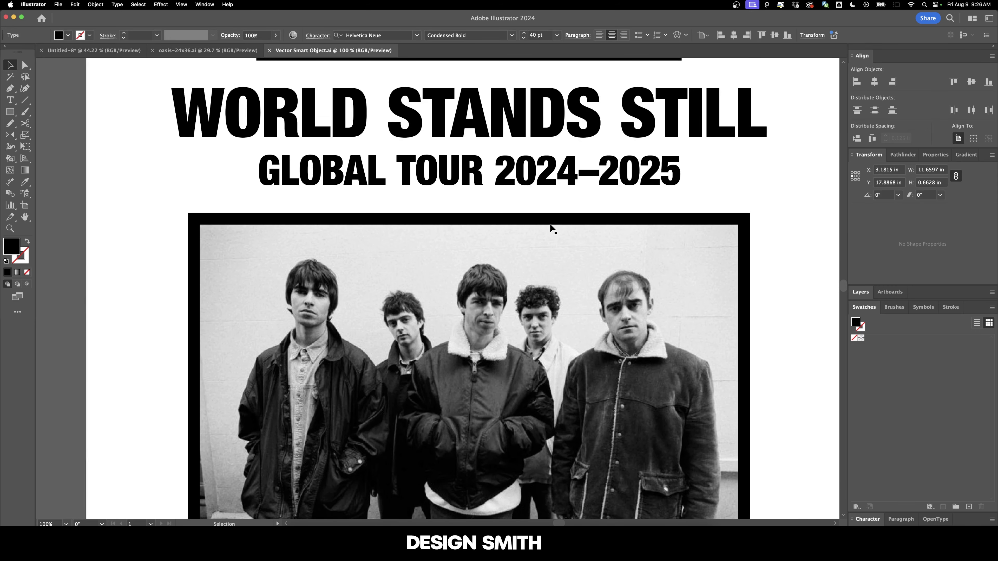
pyautogui.keyDown('shift'); pyautogui.click(550, 173); pyautogui.keyUp('shift')
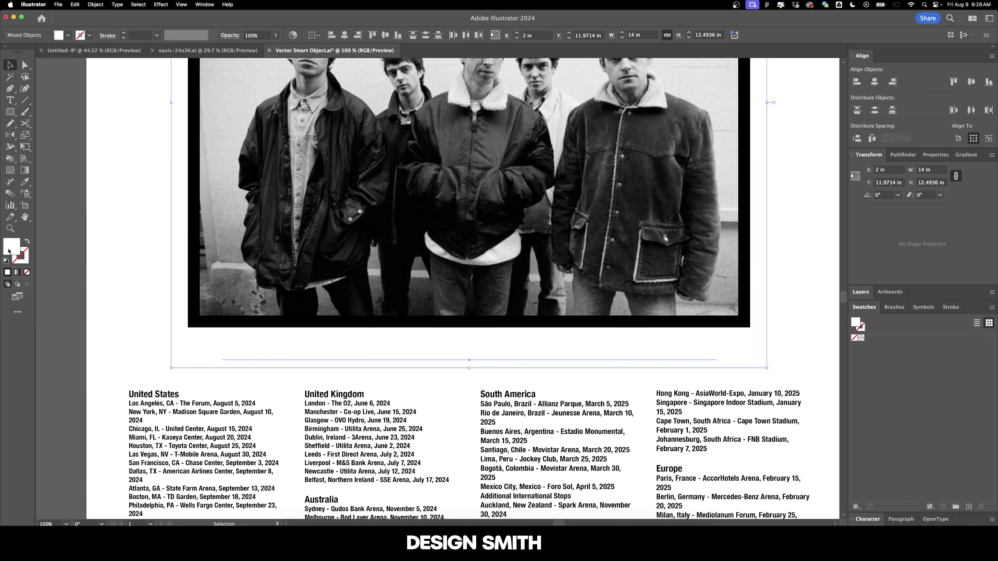
pyautogui.doubleClick(8, 251)
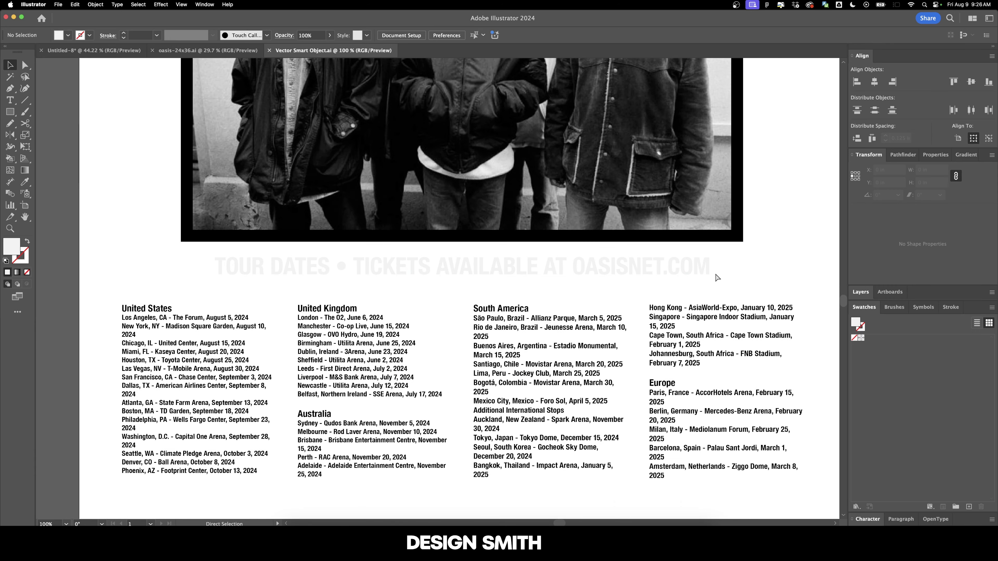
# Select the four date column shapes in Outline view and match their fill to the off-white tour dates heading with the Eyedropper
pyautogui.press('super+y')
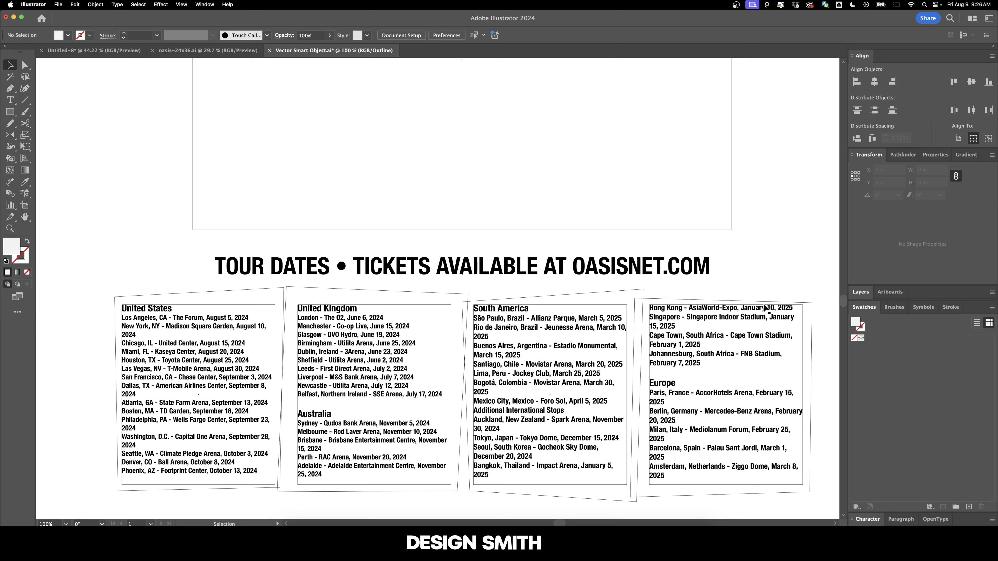
pyautogui.click(764, 303)
pyautogui.keyDown('shift'); pyautogui.click(539, 297); pyautogui.keyUp('shift')
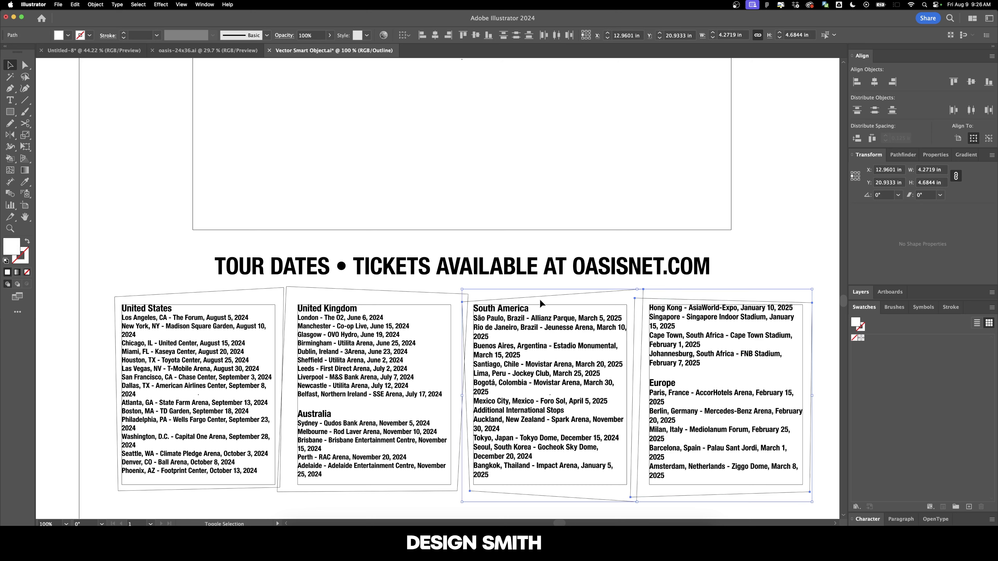
pyautogui.keyDown('shift'); pyautogui.click(418, 292); pyautogui.keyUp('shift')
pyautogui.keyDown('shift'); pyautogui.click(244, 292); pyautogui.keyUp('shift')
pyautogui.press('a')
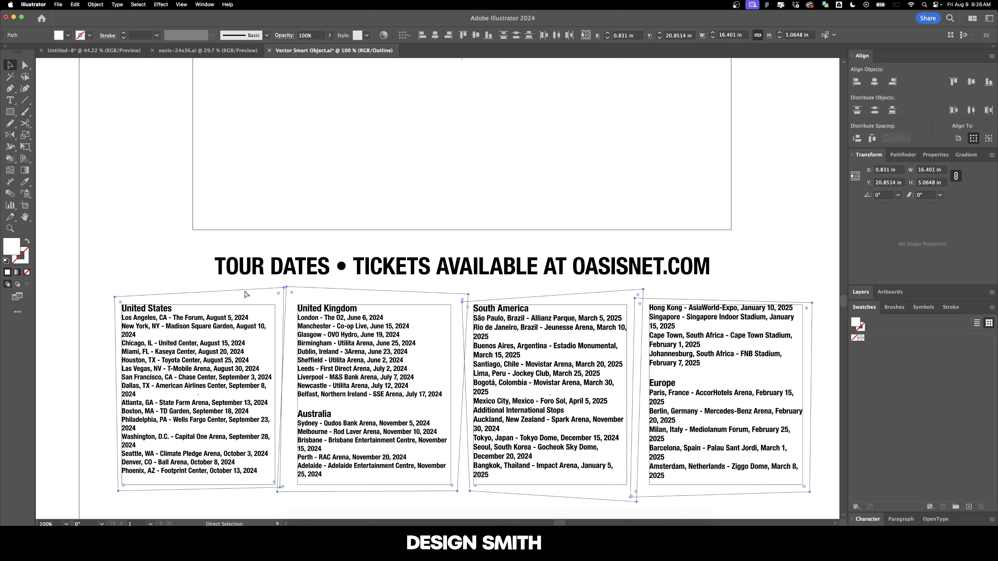
pyautogui.press('super+y')
pyautogui.press('v')
pyautogui.press('i')
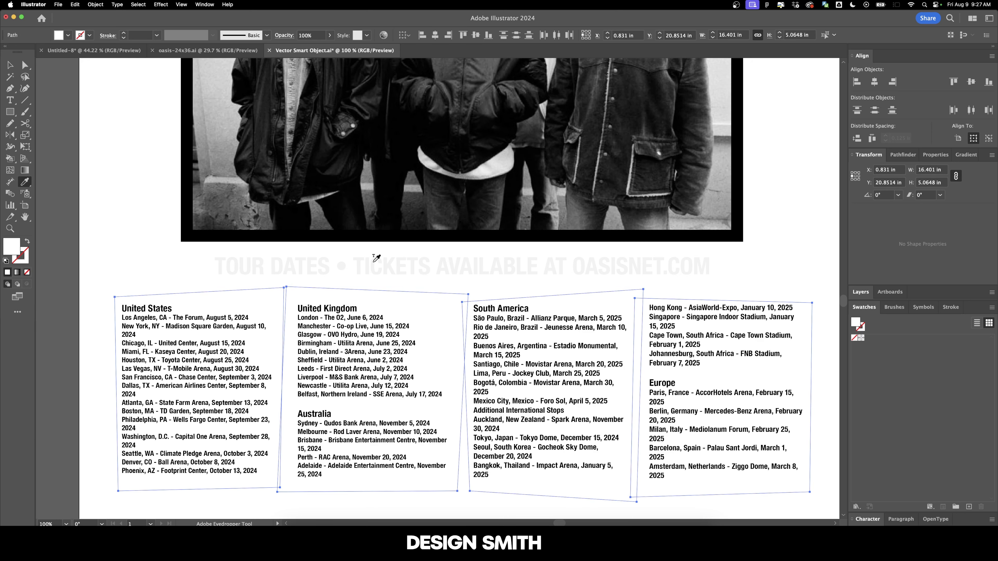
pyautogui.click(374, 262)
# Save the smart object artwork and switch to Photoshop to inspect the updated poster at 100%
pyautogui.press('super+s')
pyautogui.click(352, 536)
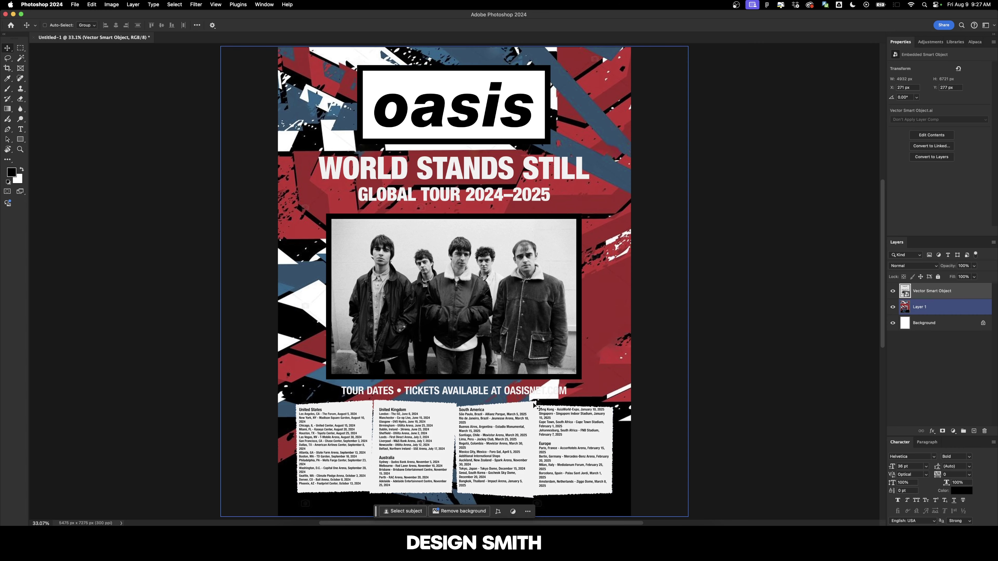
pyautogui.press('super+1')
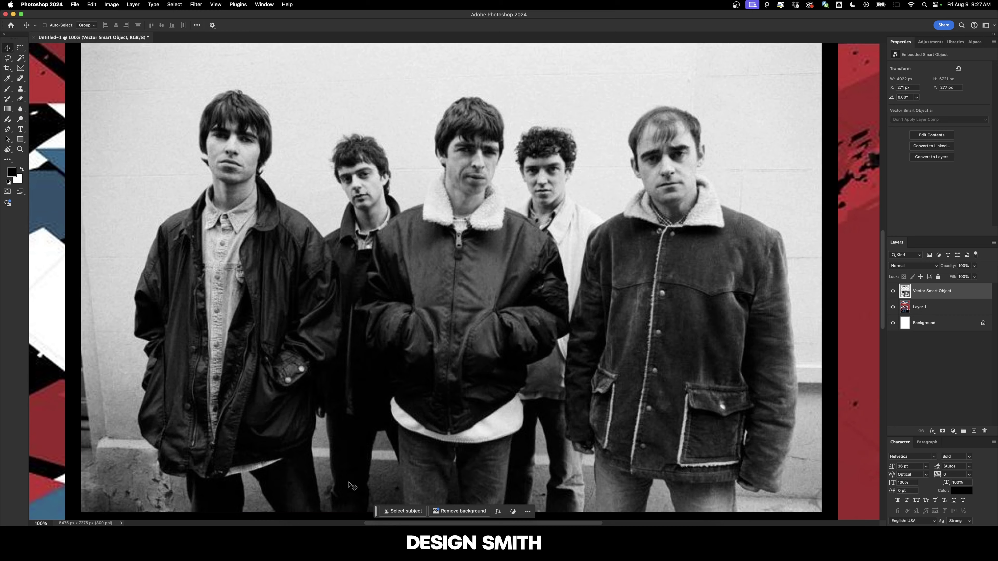
# Paste the copied band photo and scale it to about 3780 × 2390 px to cover the existing photo inside the black frame
pyautogui.press('super+v')
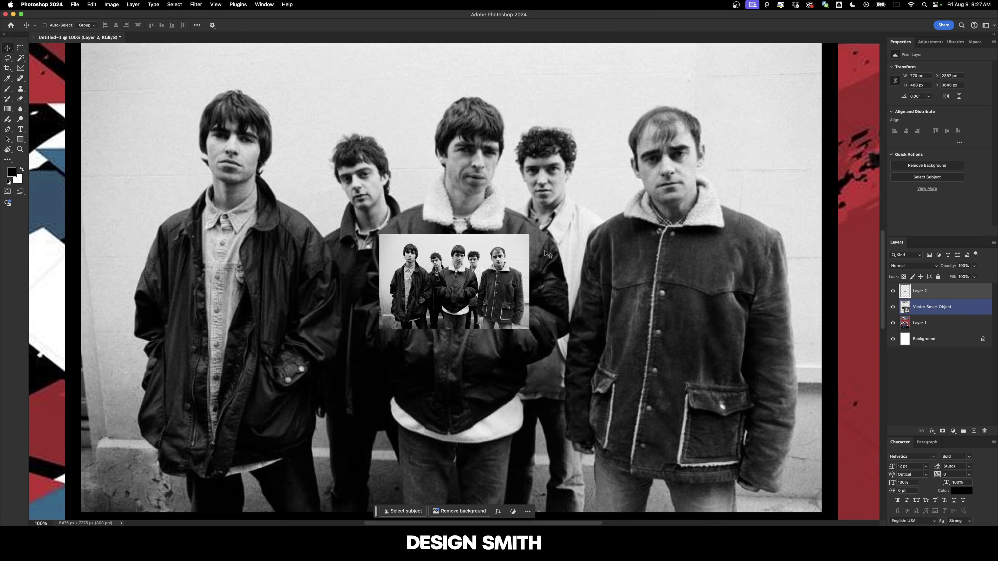
pyautogui.scroll(-3, 546, 255)
pyautogui.moveTo(580, 256); pyautogui.dragTo(505, 266)
pyautogui.press('super+t')
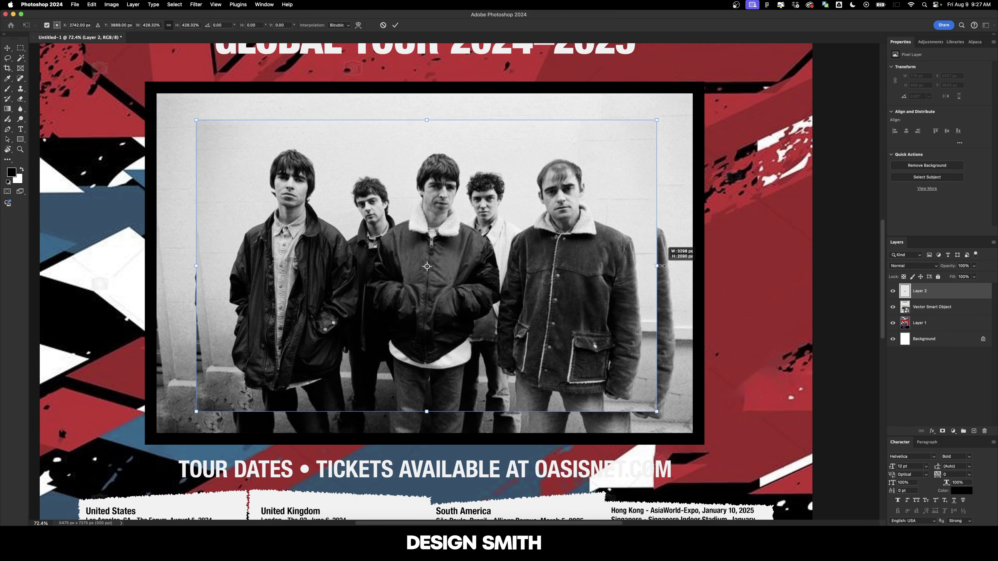
pyautogui.moveTo(662, 266); pyautogui.dragTo(695, 266)
pyautogui.press('Return')
pyautogui.moveTo(570, 242); pyautogui.dragTo(616, 261)
pyautogui.press('super+equal')
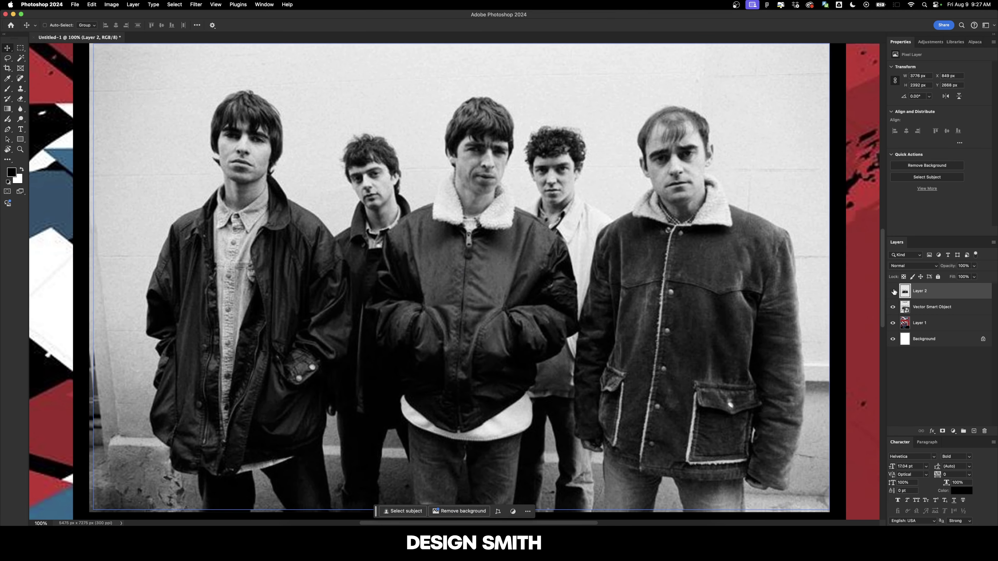
# Toggle the pasted photo's visibility to compare its sharpness and alignment with the original photo underneath
pyautogui.click(893, 291)
pyautogui.hotkey('alt', '[')
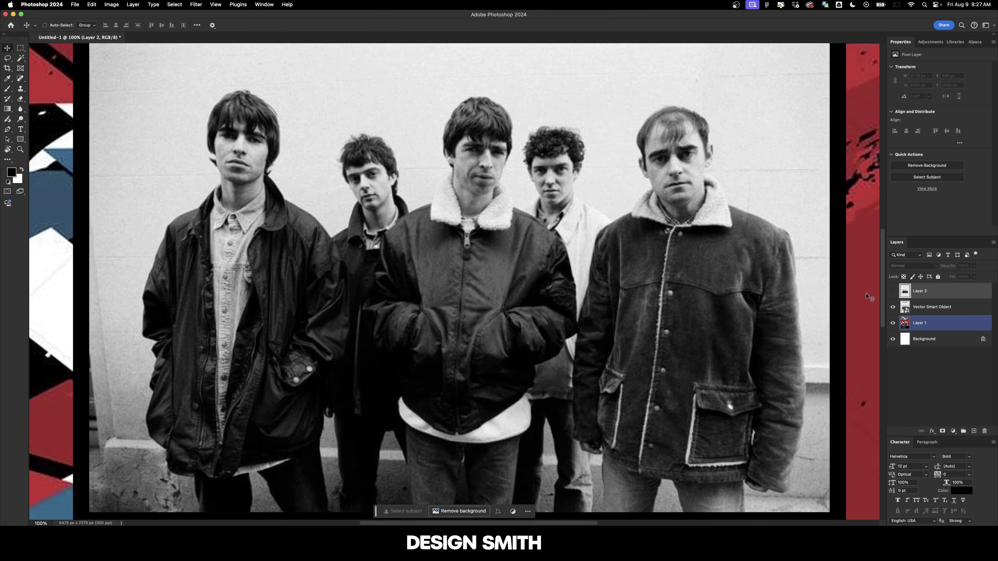
pyautogui.click(891, 291)
pyautogui.hscroll(2, 643, 280)
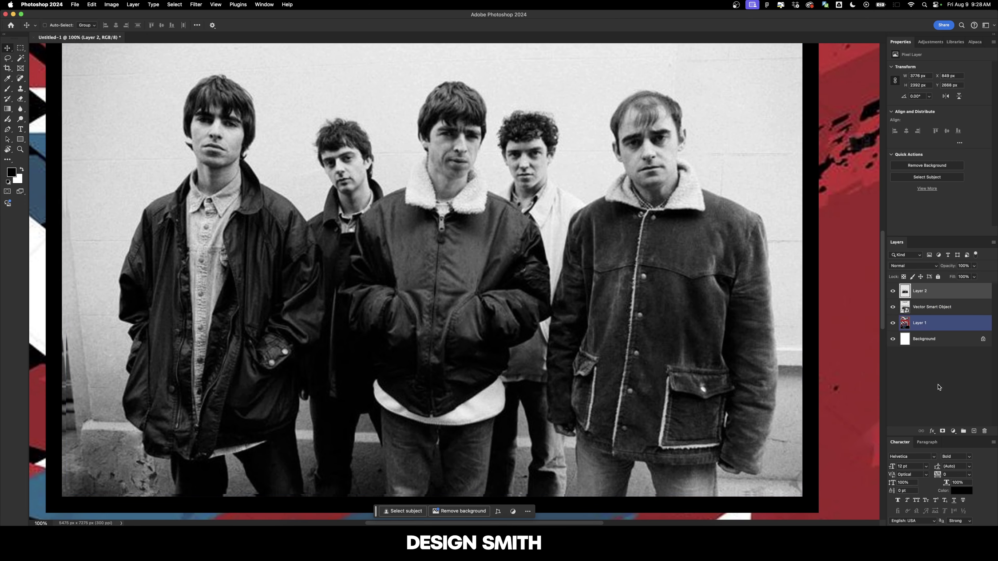
# Add a Posterize adjustment layer above the pasted photo and set its levels to 12
pyautogui.click(952, 431)
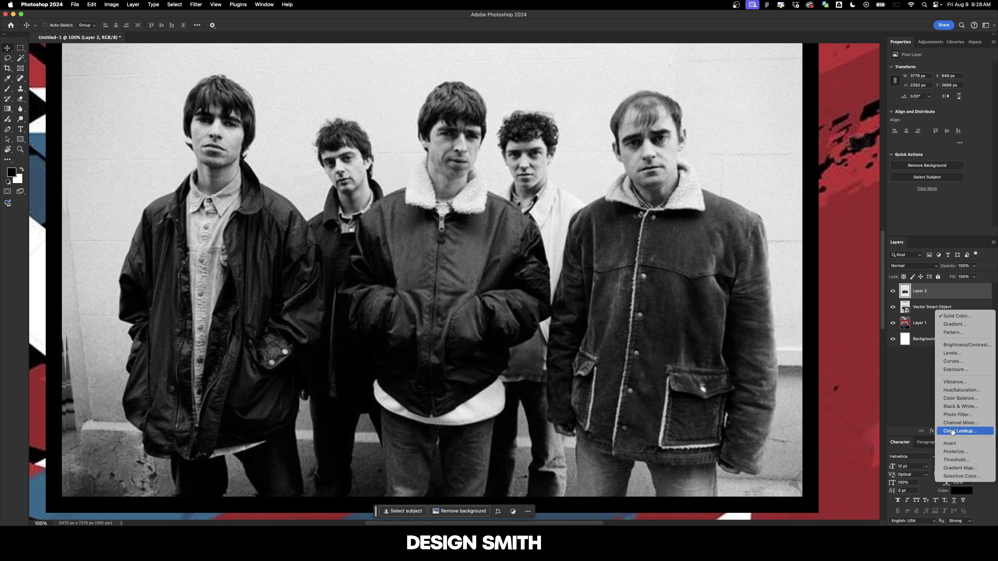
pyautogui.click(955, 451)
pyautogui.scroll(-5, 737, 189)
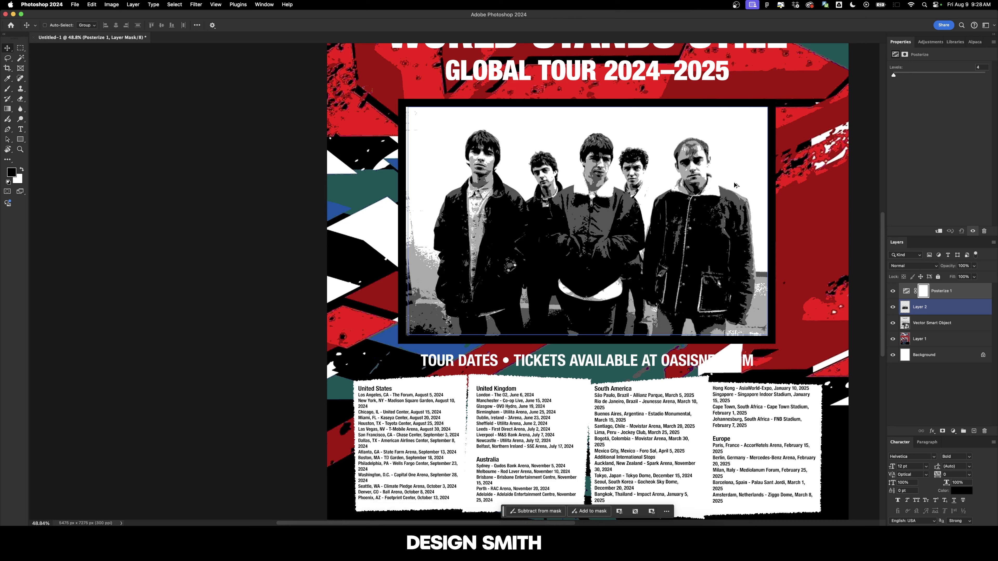
pyautogui.moveTo(766, 198); pyautogui.dragTo(663, 301)
pyautogui.scroll(3, 663, 303)
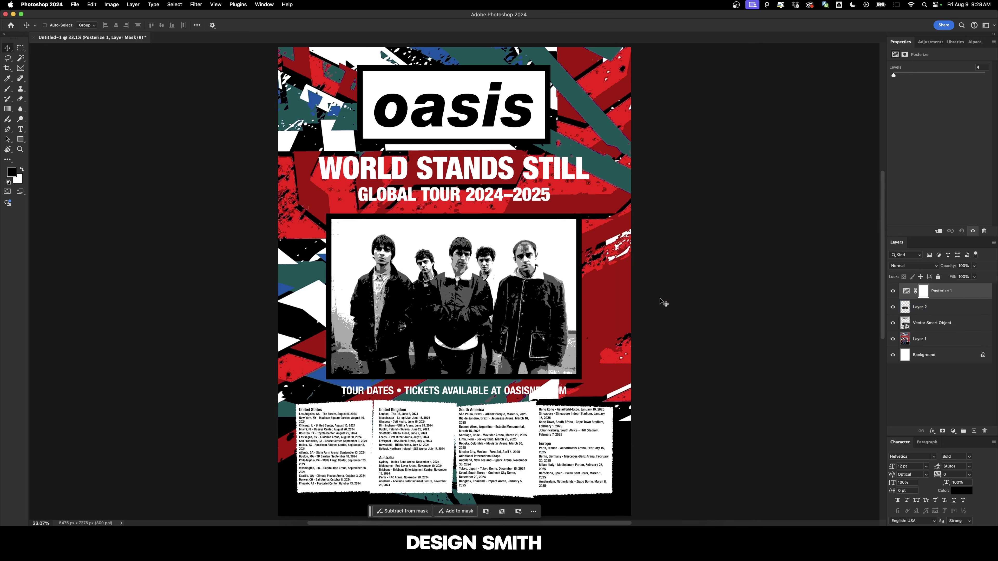
pyautogui.keyDown('super'); pyautogui.click(521, 345); pyautogui.keyUp('super')
pyautogui.click(985, 68)
pyautogui.scroll(8, 984, 66)
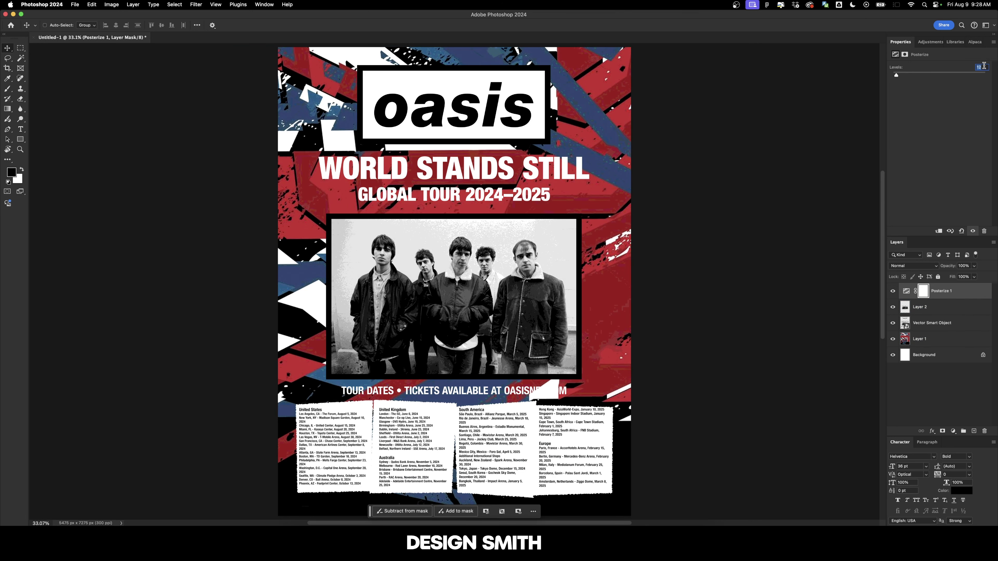
pyautogui.hotkey('shift', 'Up')
pyautogui.hotkey('shift', 'Down')
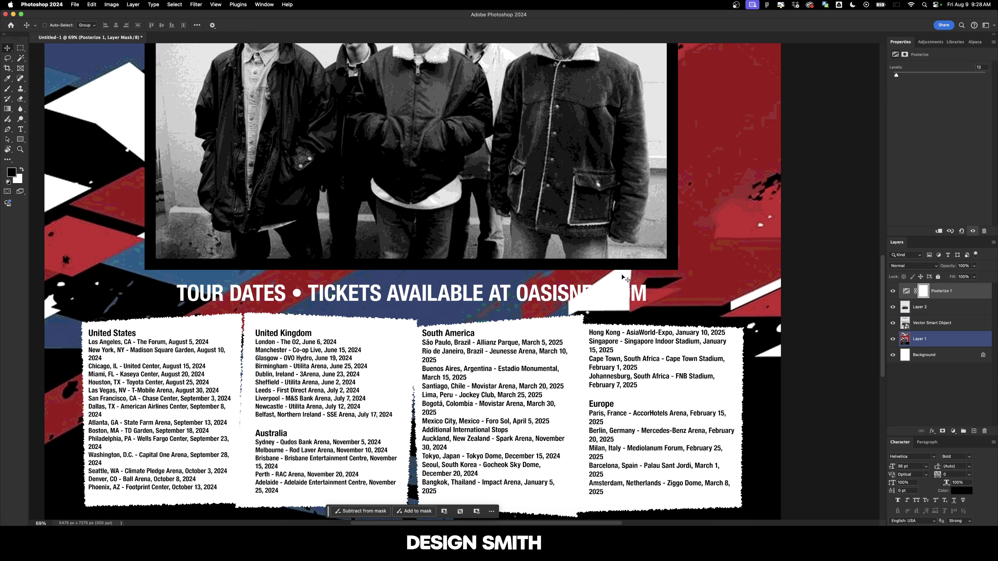
# Switch to Illustrator and draw an uneven four-sided panel about 3.58 × 0.94 in over "OASISNET.COM" with the Pen tool
pyautogui.click(408, 542)
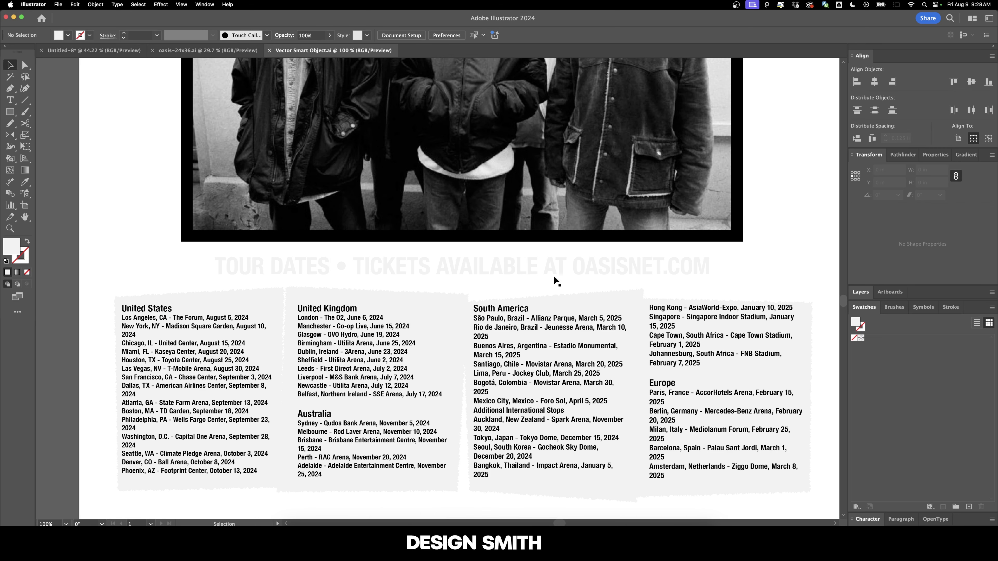
pyautogui.press('m')
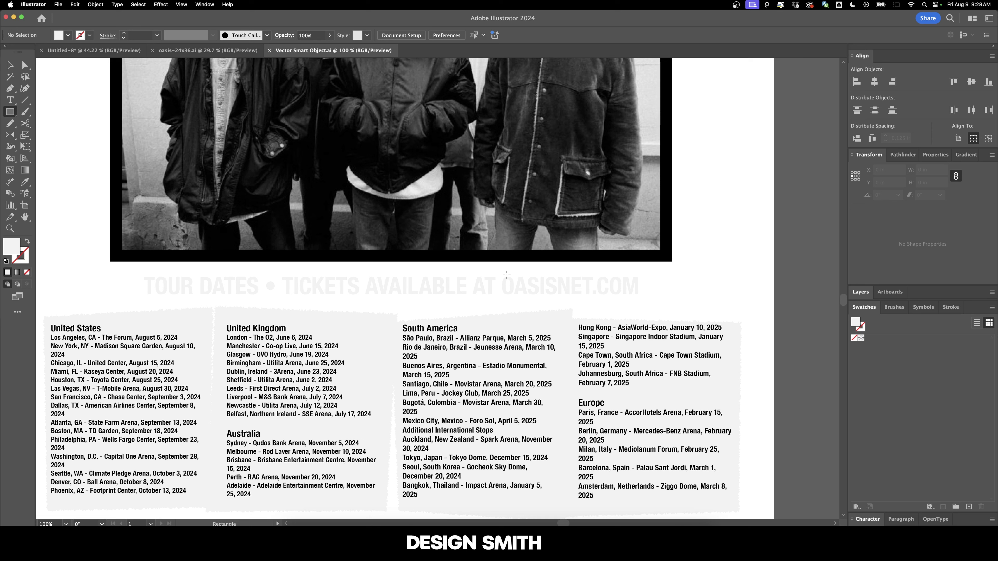
pyautogui.press('p')
pyautogui.click(497, 269)
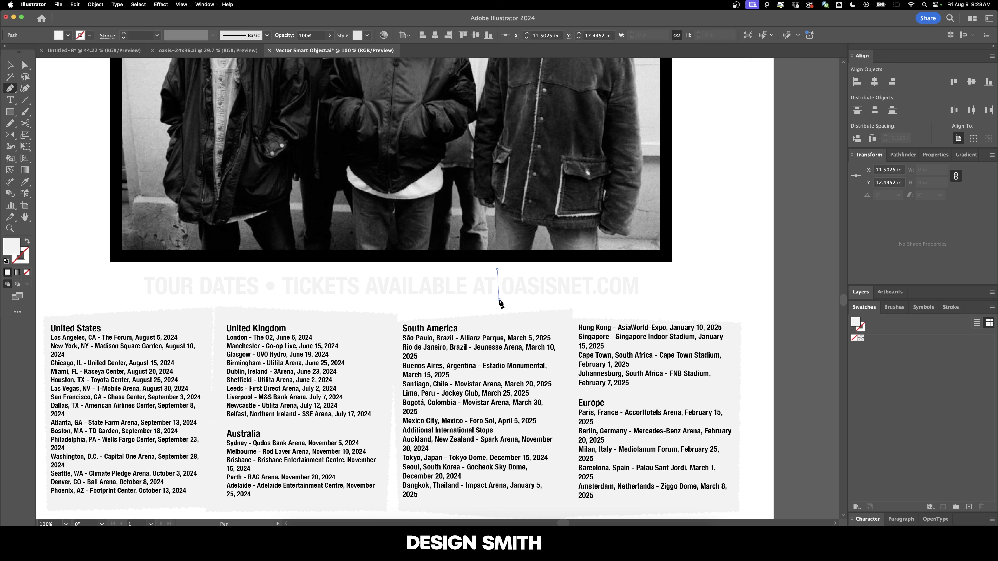
pyautogui.click(498, 300)
pyautogui.click(645, 304)
pyautogui.click(649, 265)
pyautogui.click(497, 269)
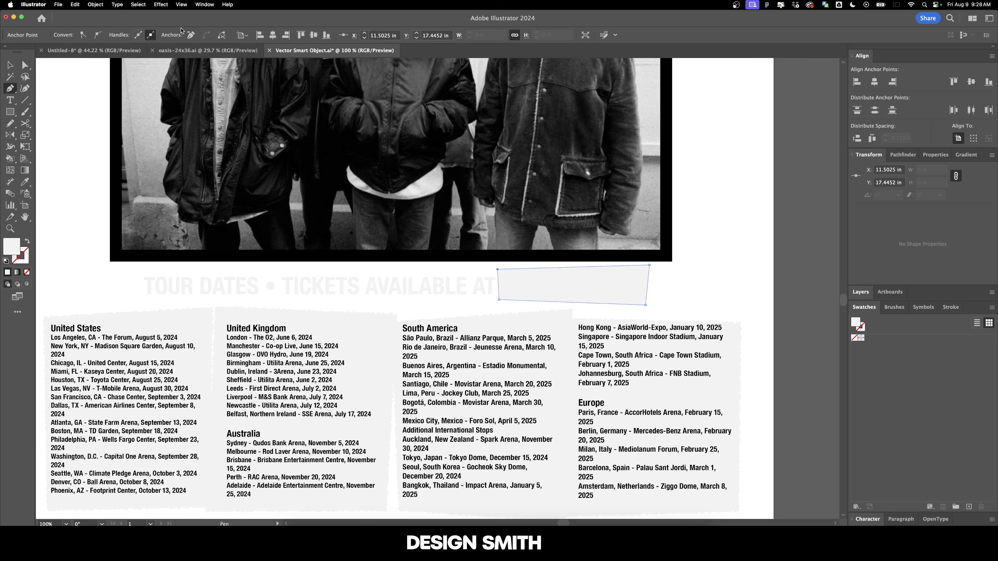
# Apply the last used effect to the new panel and fill it black as a backing for the "OASISNET.COM" text
pyautogui.click(161, 5)
pyautogui.click(162, 14)
pyautogui.press('v')
pyautogui.click(624, 276)
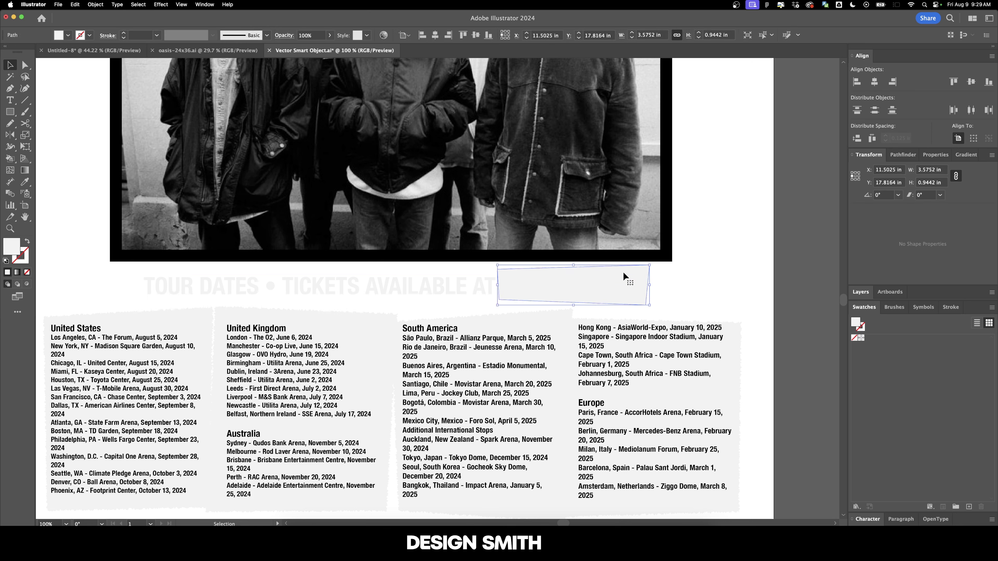
pyautogui.doubleClick(18, 246)
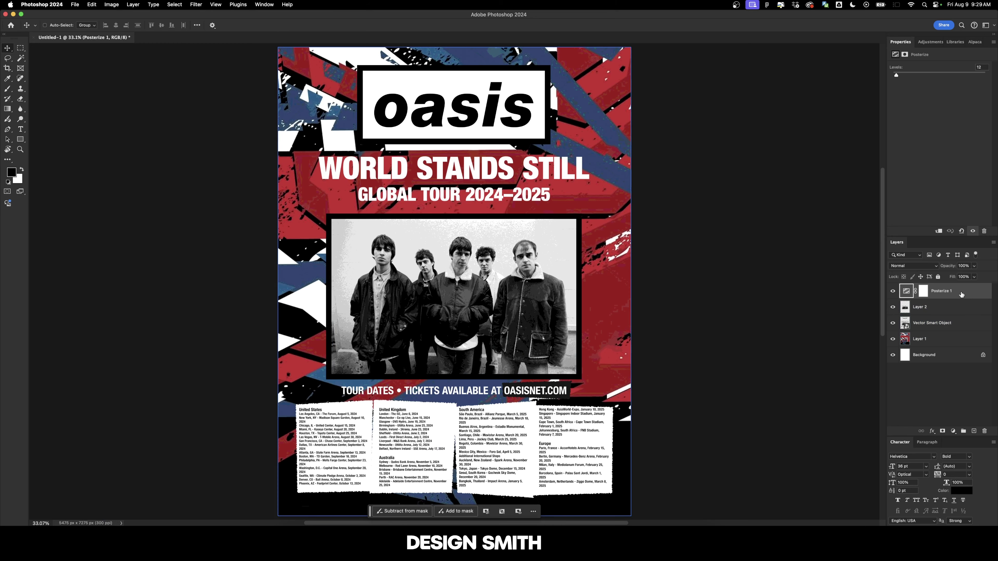
# Switch to Photoshop, inspect the posterized poster up close, and create a layer named "Grain" above the Posterize adjustment
pyautogui.keyDown('super'); pyautogui.click(377, 283); pyautogui.keyUp('super')
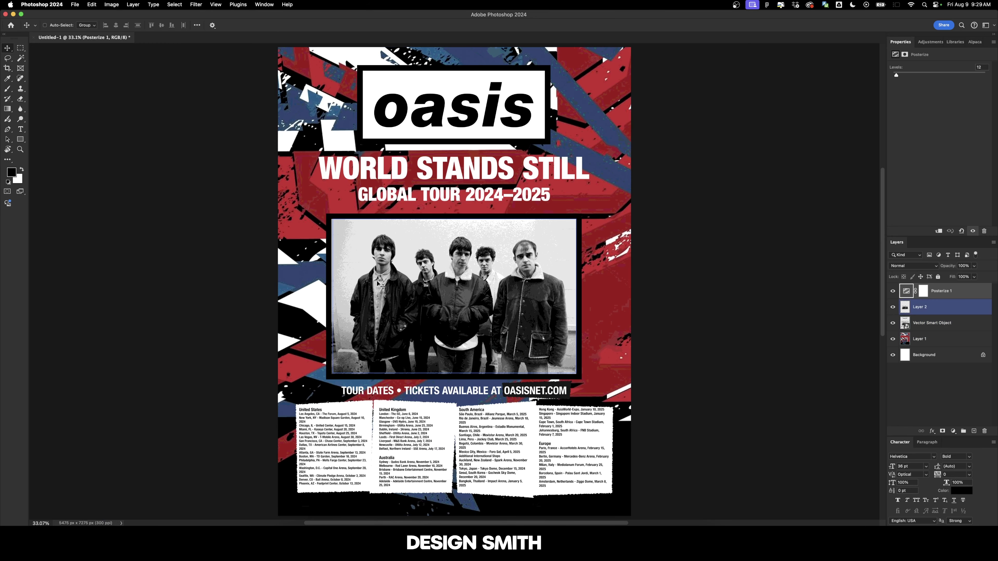
pyautogui.press('super+equal')
pyautogui.press('super+equal')
pyautogui.press('super+equal')
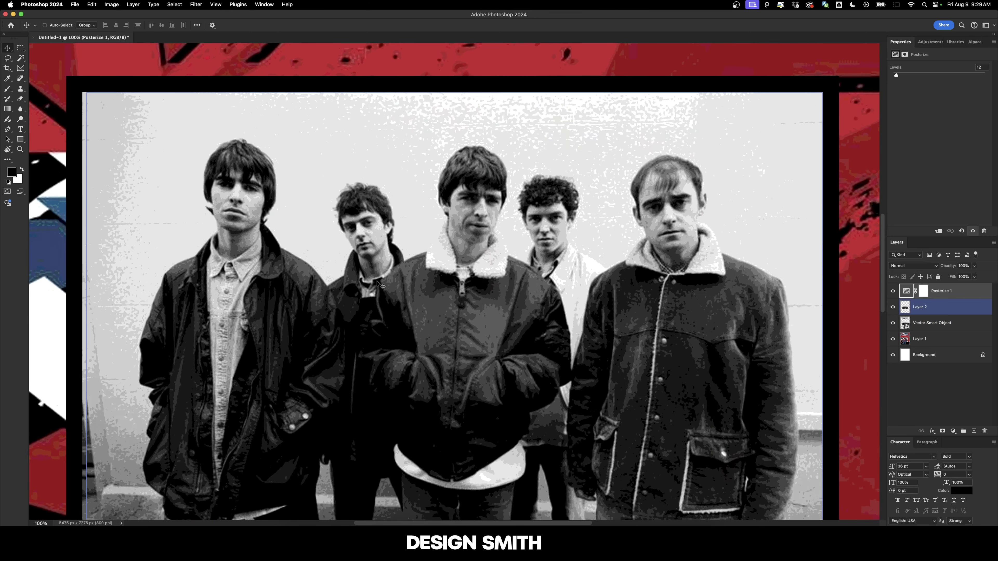
pyautogui.scroll(10, 377, 283)
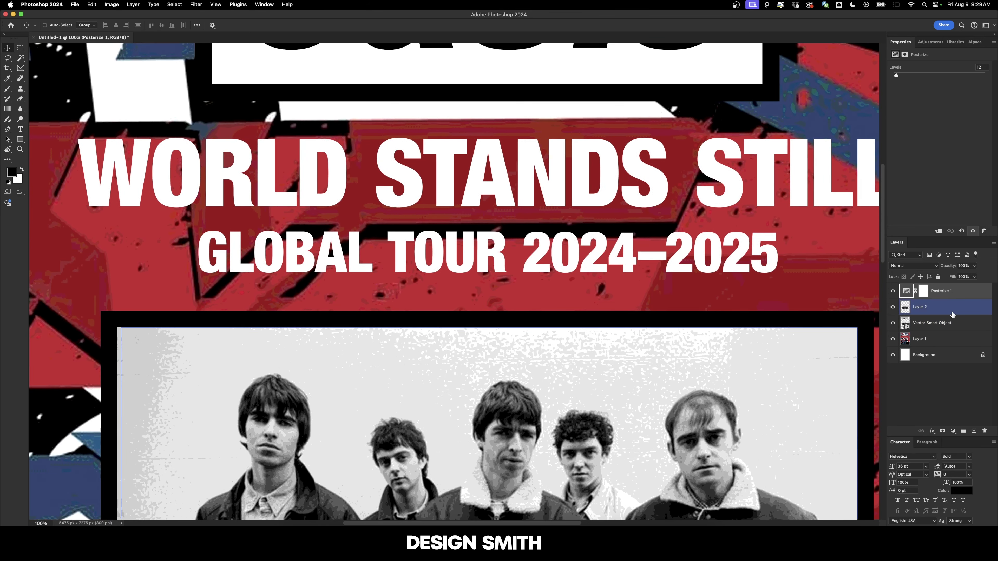
pyautogui.click(952, 291)
pyautogui.press('super+shift+n')
pyautogui.write('Grain')
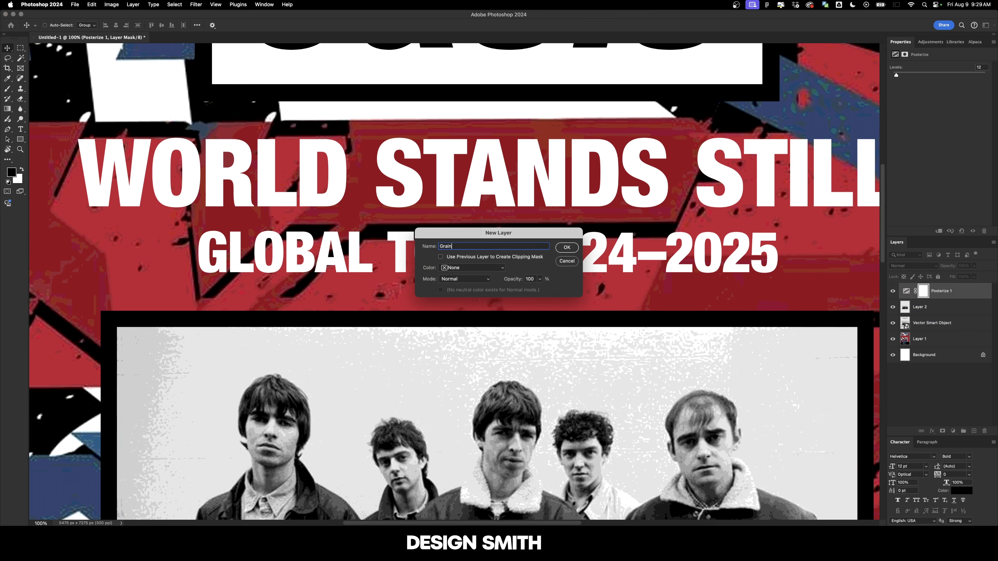
pyautogui.press('Return')
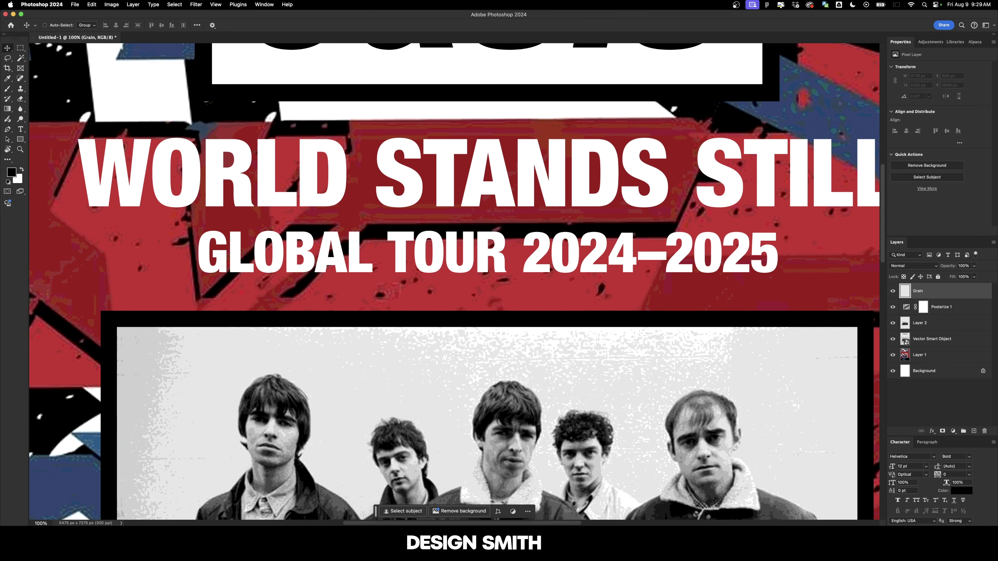
# Fill the Grain layer with gray noise and set its blend mode to Overlay
pyautogui.hotkey('shift', 'BackSpace')
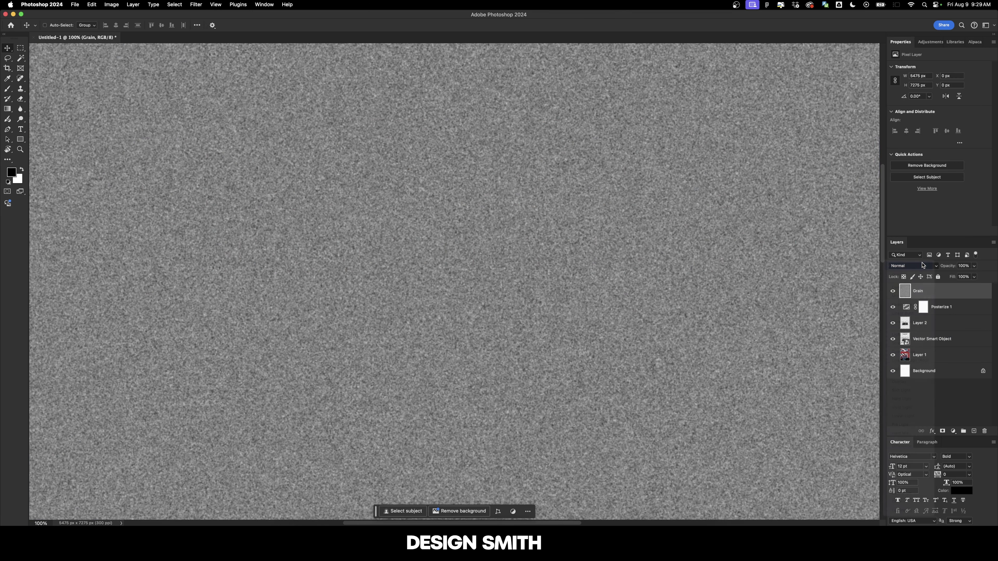
pyautogui.click(913, 266)
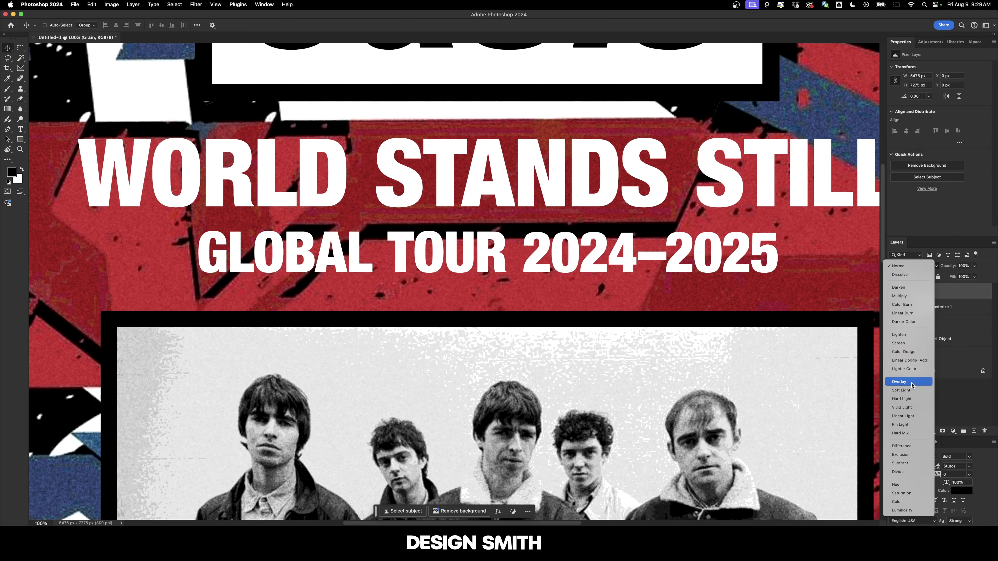
pyautogui.click(912, 385)
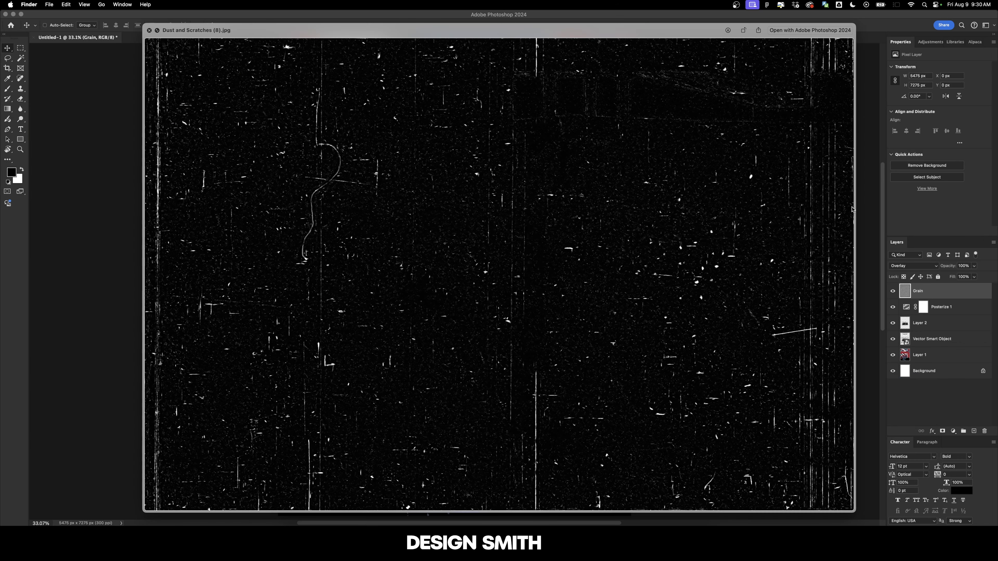
# Open "Dust and Scratches (8).jpg" in Photoshop, move its image into the poster document, and center it on the canvas
pyautogui.doubleClick(851, 207)
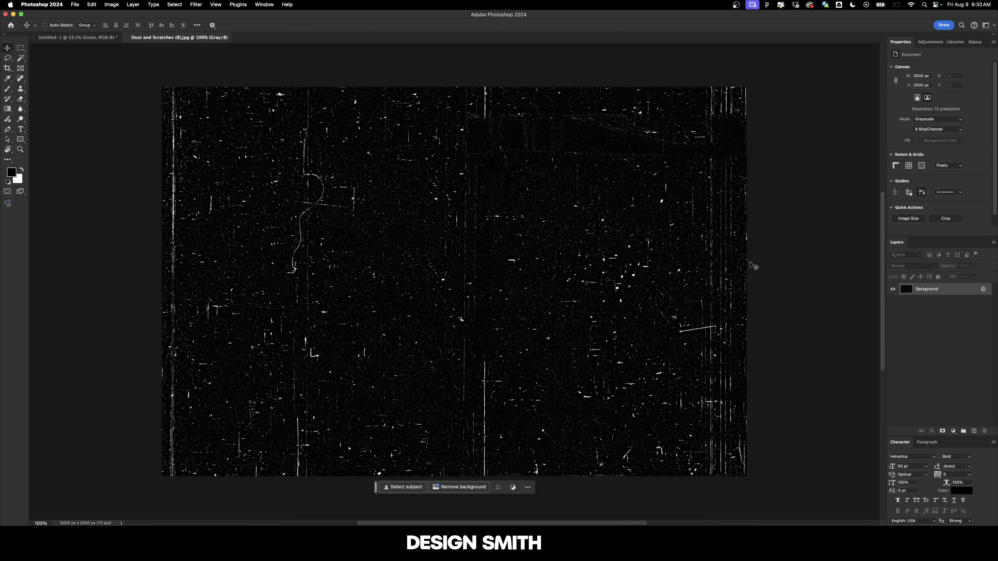
pyautogui.moveTo(446, 256); pyautogui.dragTo(576, 206)
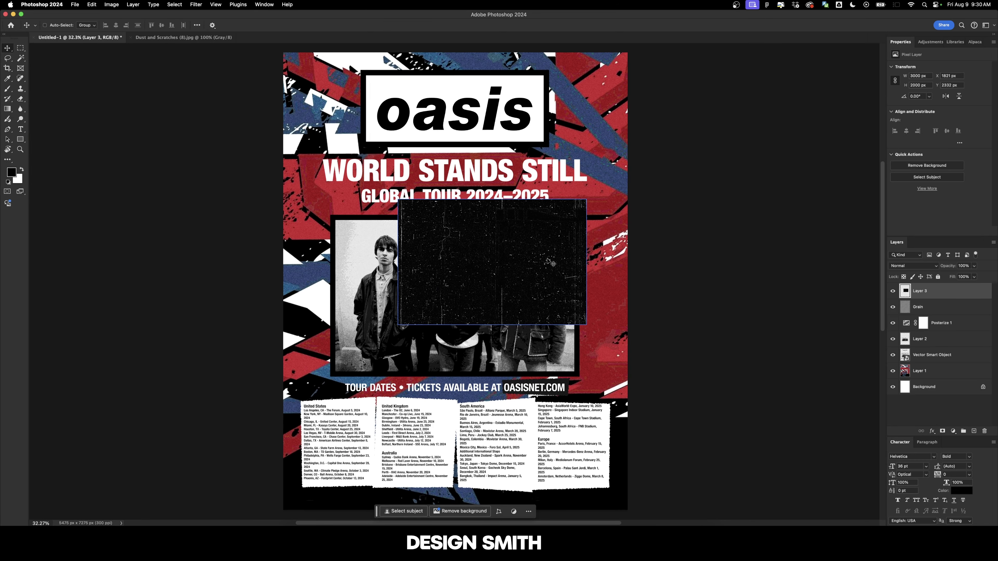
pyautogui.press('super+a')
pyautogui.click(116, 24)
pyautogui.click(161, 25)
pyautogui.press('super+d')
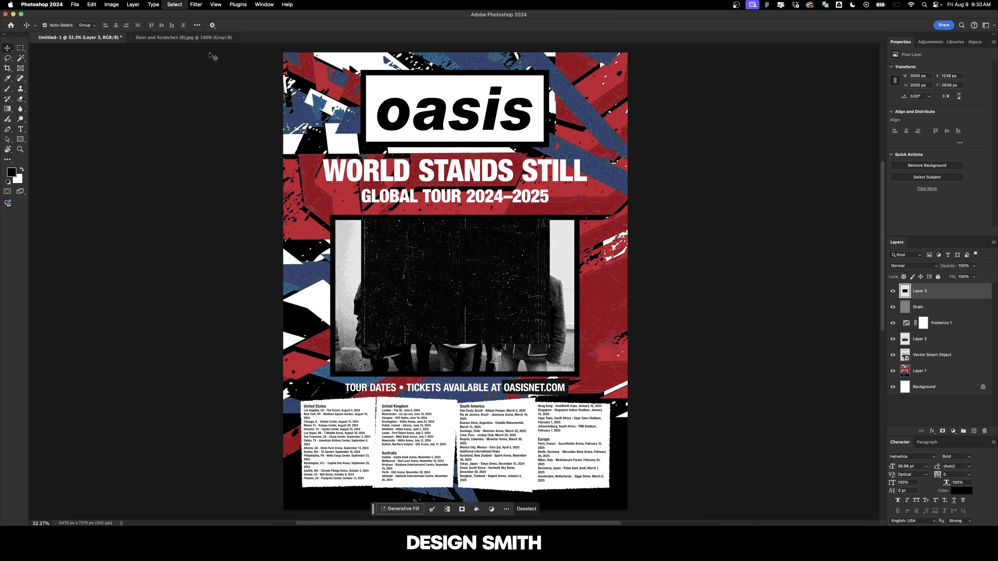
# Rotate the dust and scratches texture 90° to portrait and scale it to fill the poster canvas
pyautogui.press('super+t')
pyautogui.moveTo(552, 209); pyautogui.dragTo(529, 378)
pyautogui.moveTo(519, 375); pyautogui.dragTo(626, 454)
# Scale the dust and scratches layer proportionally to 102% so it extends past the canvas edges
pyautogui.scroll(-3, 613, 393)
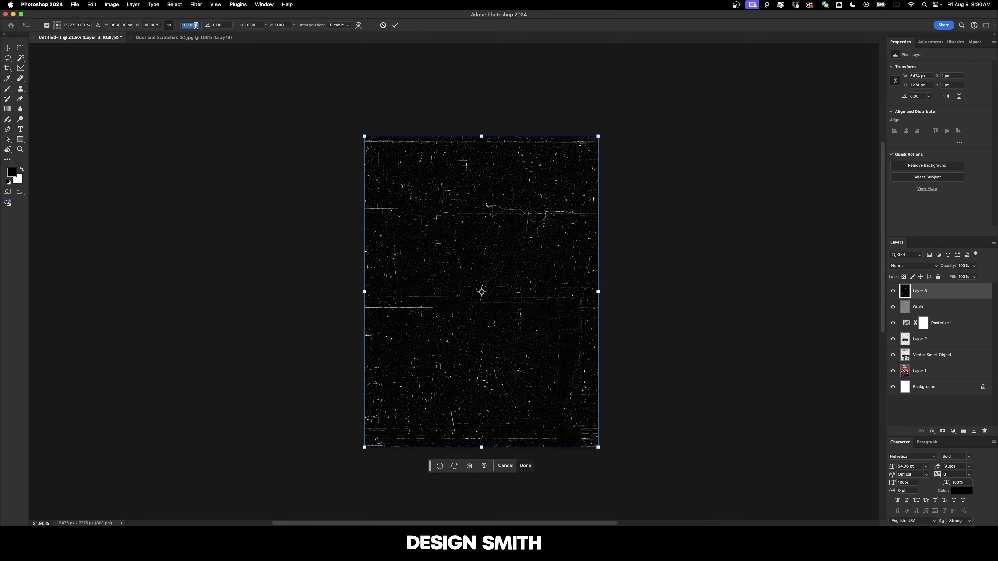
pyautogui.write('102')
pyautogui.press('Return')
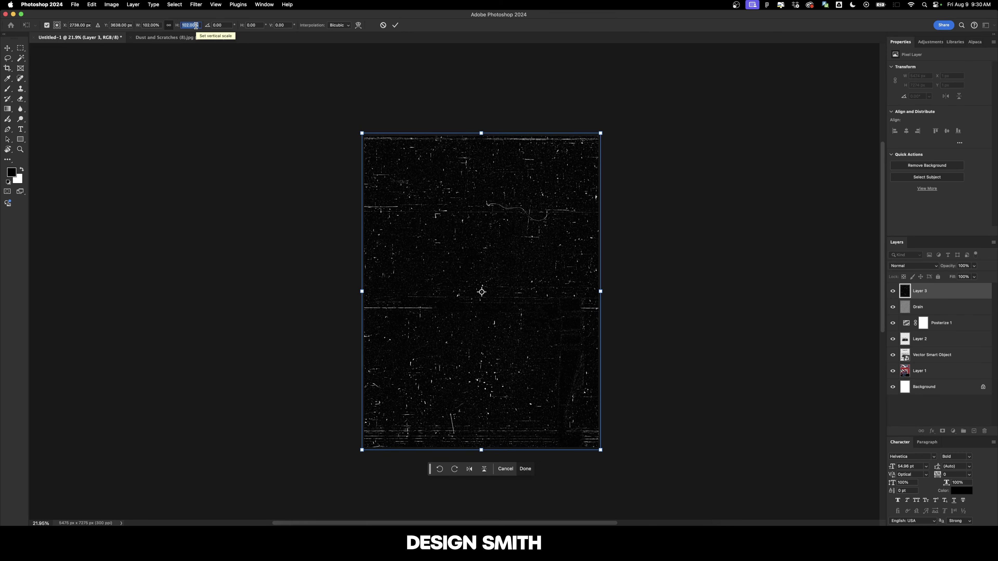
pyautogui.press('Return')
pyautogui.press('super+plus')
pyautogui.press('super+plus')
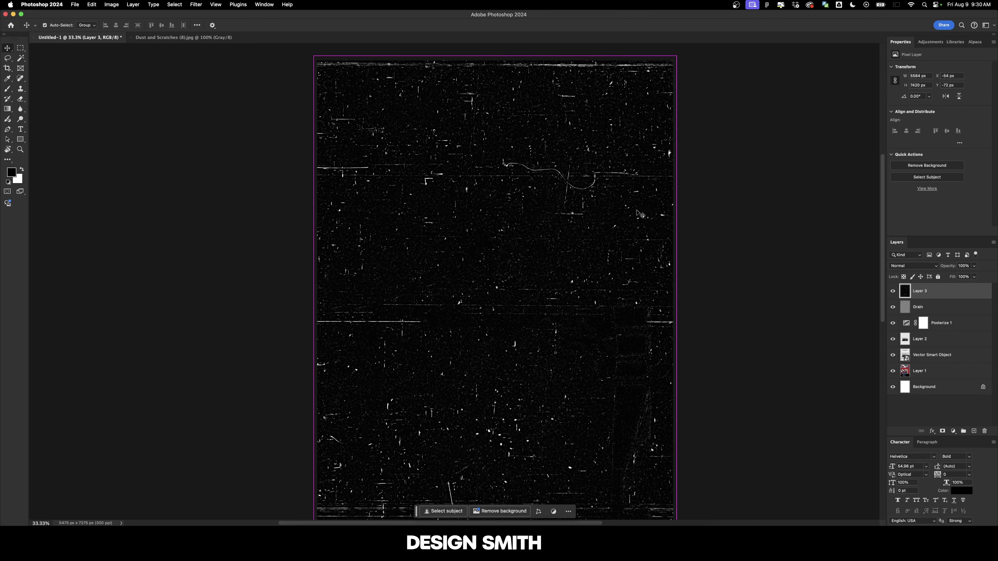
# Set the dust and scratches layer's blend mode to Lighten
pyautogui.scroll(-2, 719, 327)
pyautogui.hotkey('shift', '+')
pyautogui.hotkey('shift', '+')
pyautogui.hotkey('shift', '+')
pyautogui.hotkey('shift', '+')
pyautogui.hotkey('shift', '+')
pyautogui.hotkey('shift', '+')
pyautogui.hotkey('shift', '+')
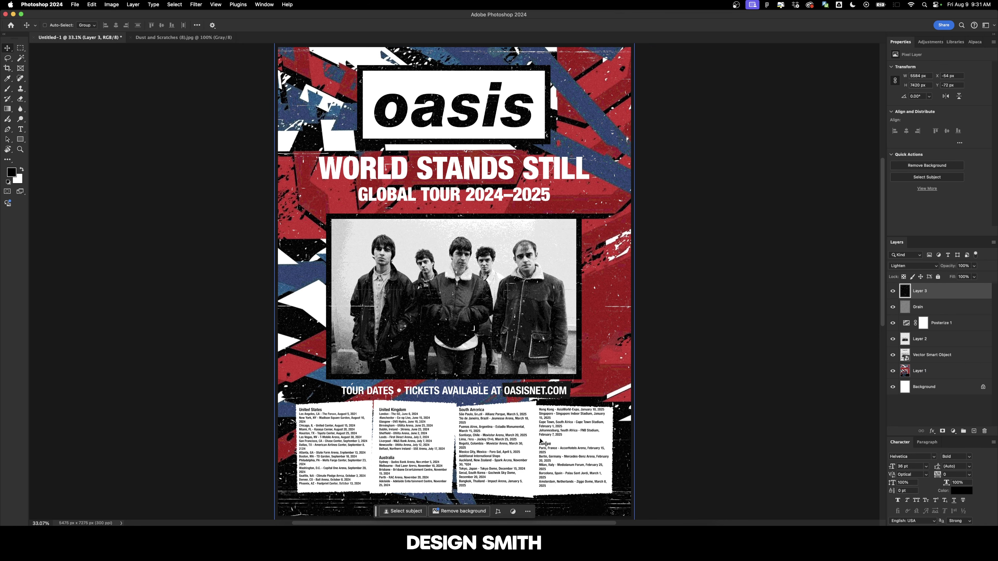
# Add a Solid Color fill layer in orange (#ff9000) above the dust and scratches layer
pyautogui.click(953, 431)
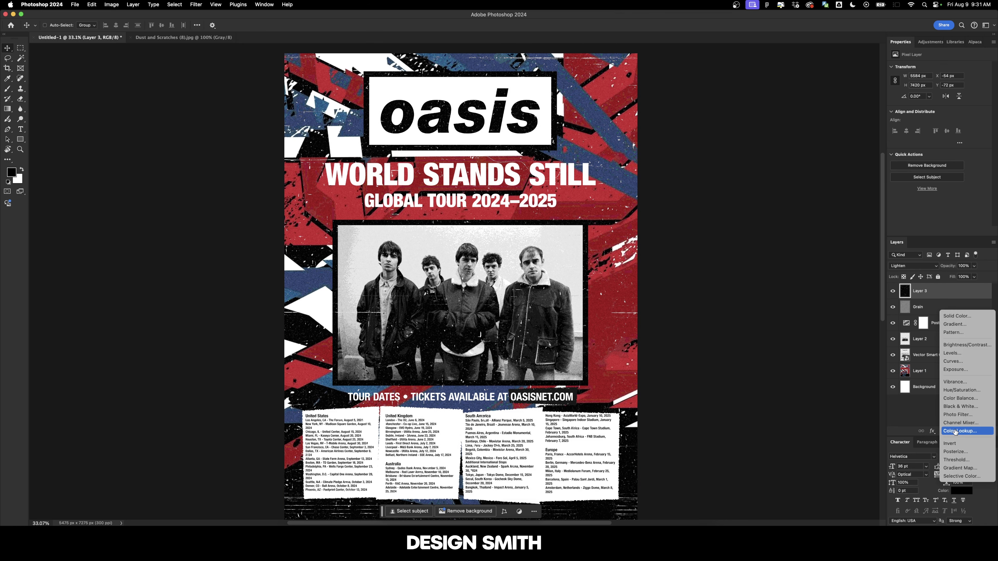
pyautogui.click(972, 316)
pyautogui.moveTo(690, 205); pyautogui.dragTo(808, 180)
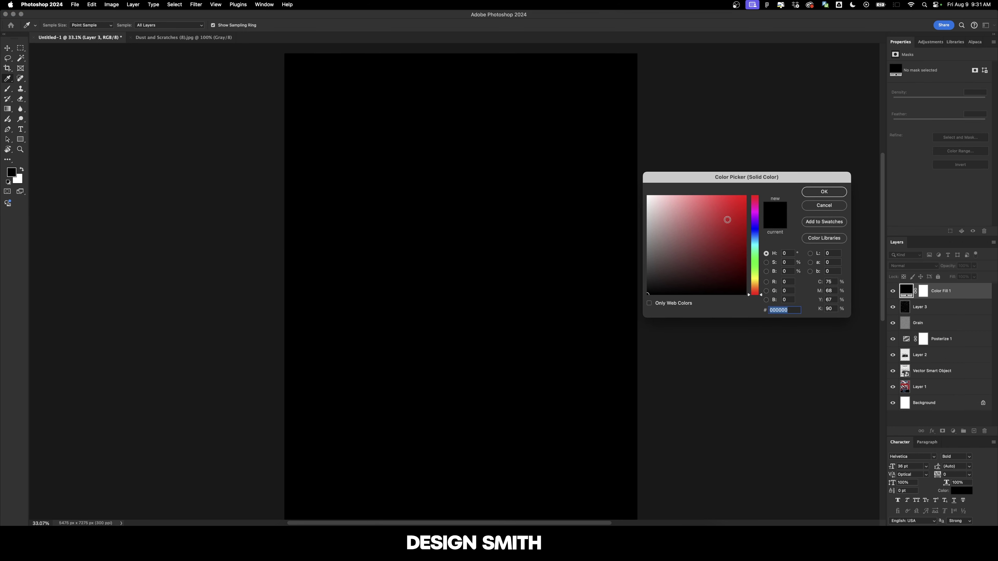
pyautogui.click(756, 286)
pyautogui.moveTo(737, 238); pyautogui.dragTo(771, 162)
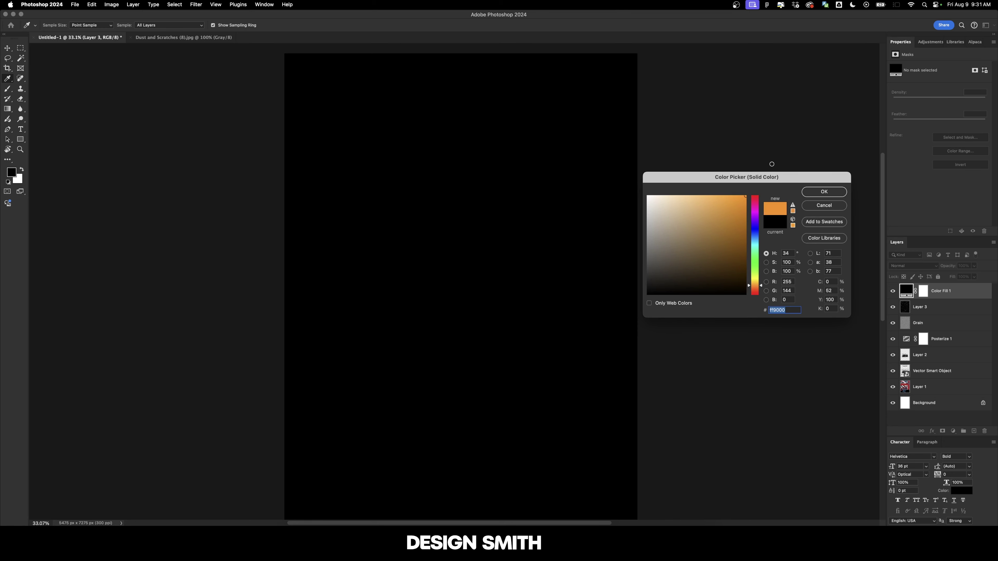
pyautogui.click(823, 192)
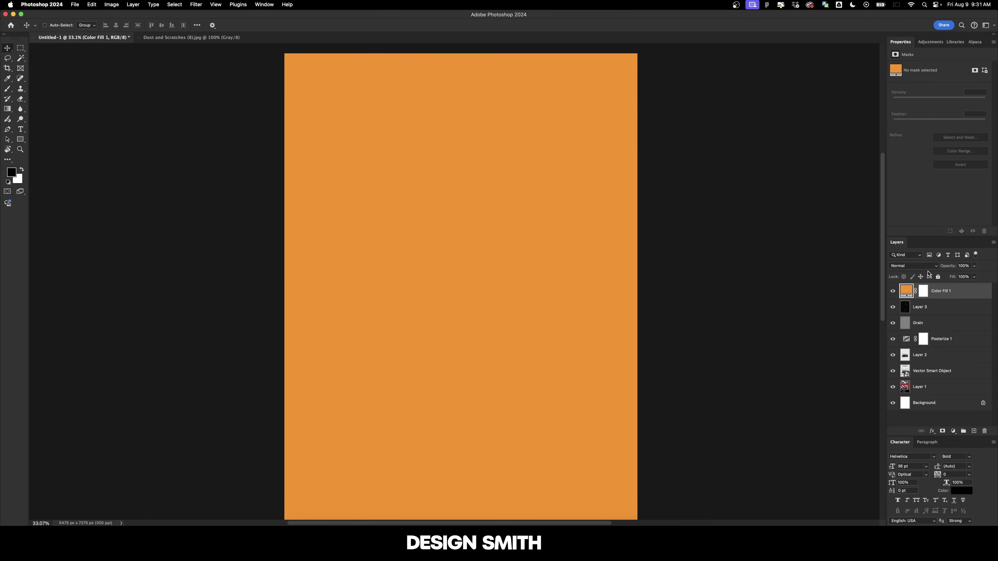
# Set the orange fill layer to Color blend mode at 20% opacity and toggle its visibility to compare the tint
pyautogui.click(920, 266)
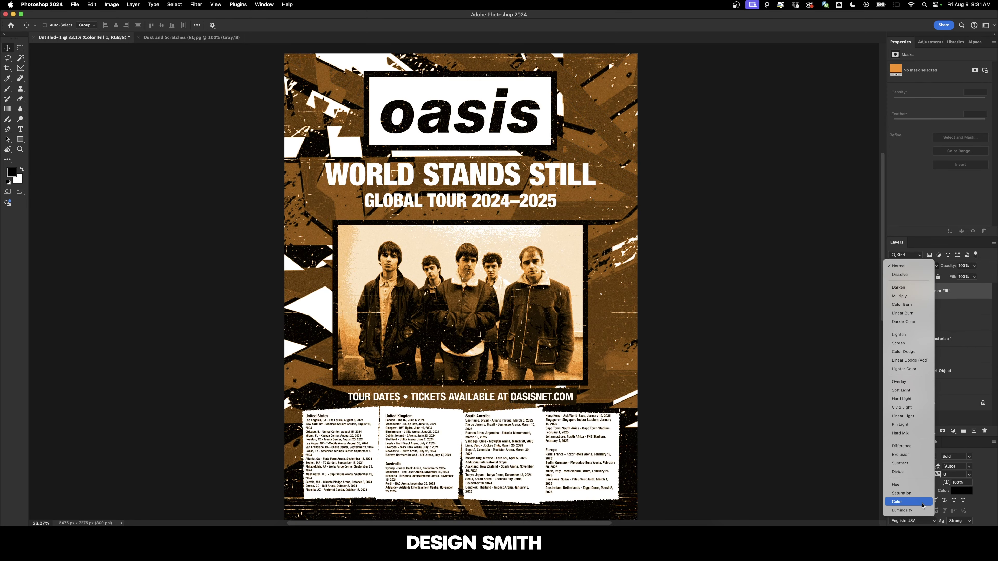
pyautogui.click(907, 483)
pyautogui.click(964, 266)
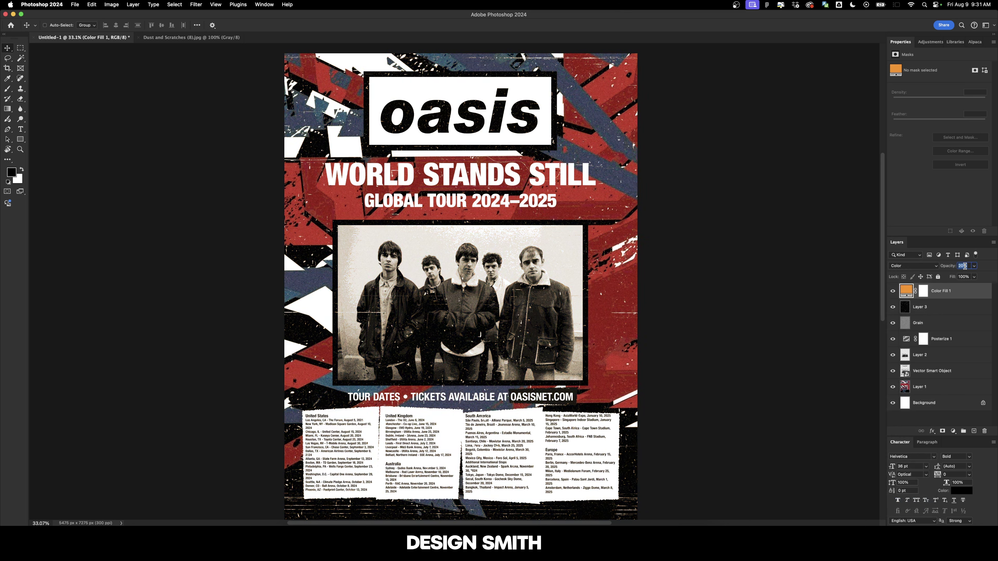
pyautogui.click(893, 292)
pyautogui.click(893, 292)
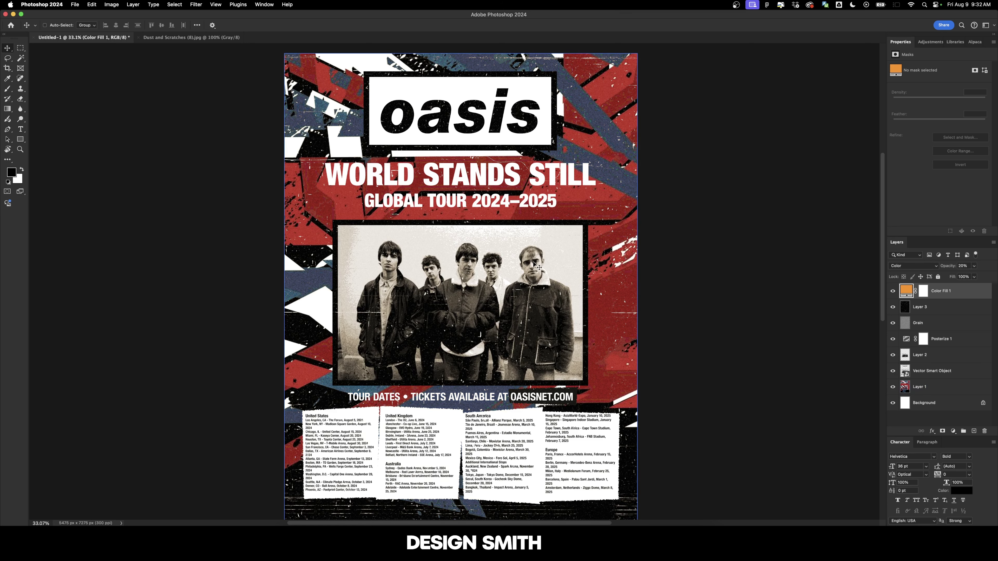